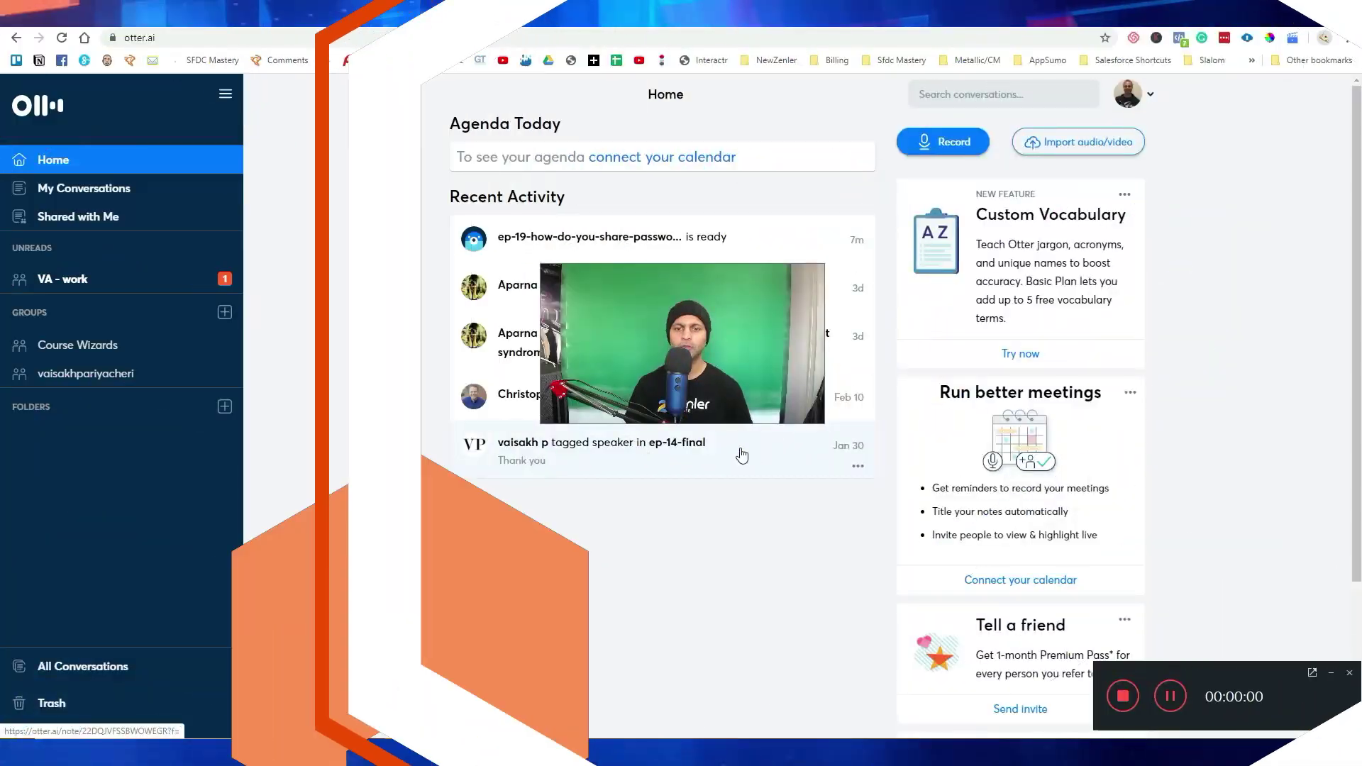
Move the webcam preview to the bottom-left corner and stop the recording.
left_click_drag(699, 388, 164, 694)
left_click(1313, 671)
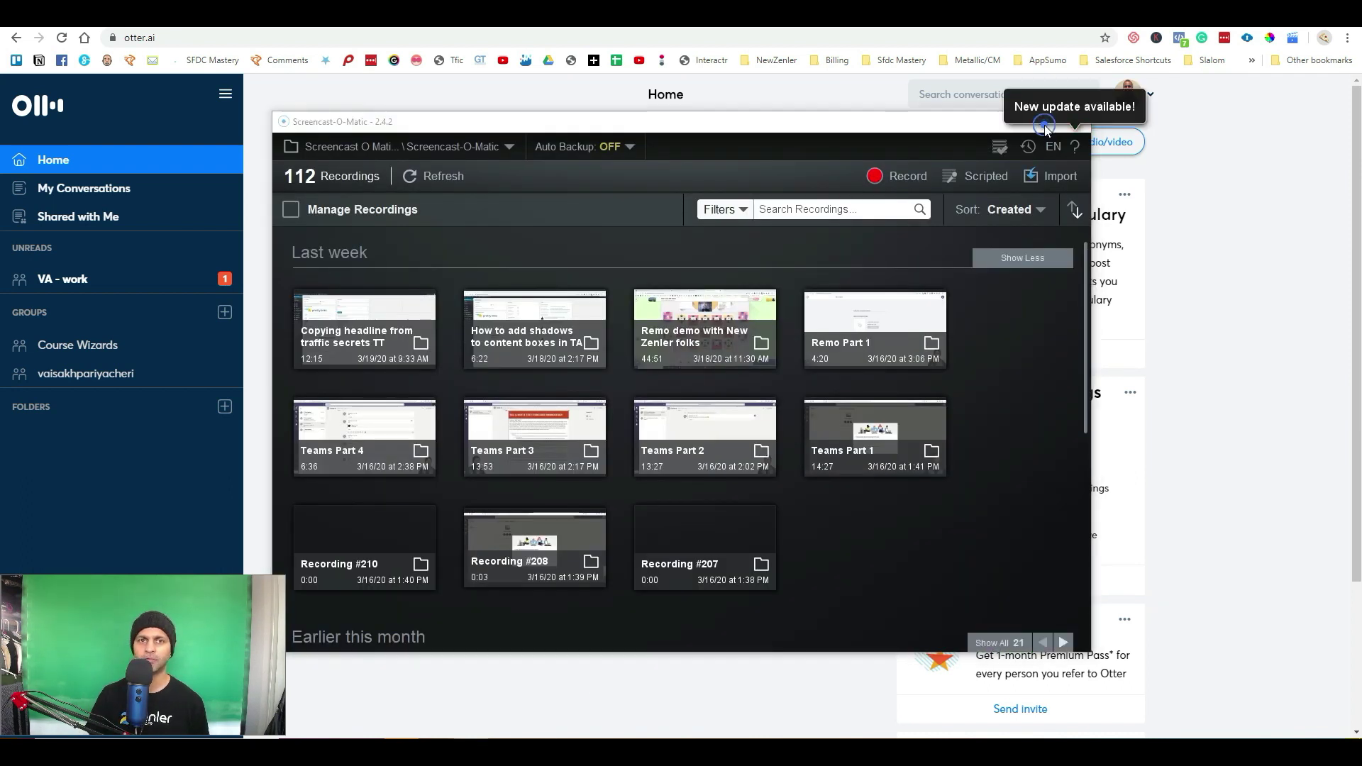
Maximise the recordings library and launch a new recording.
double_click(880, 121)
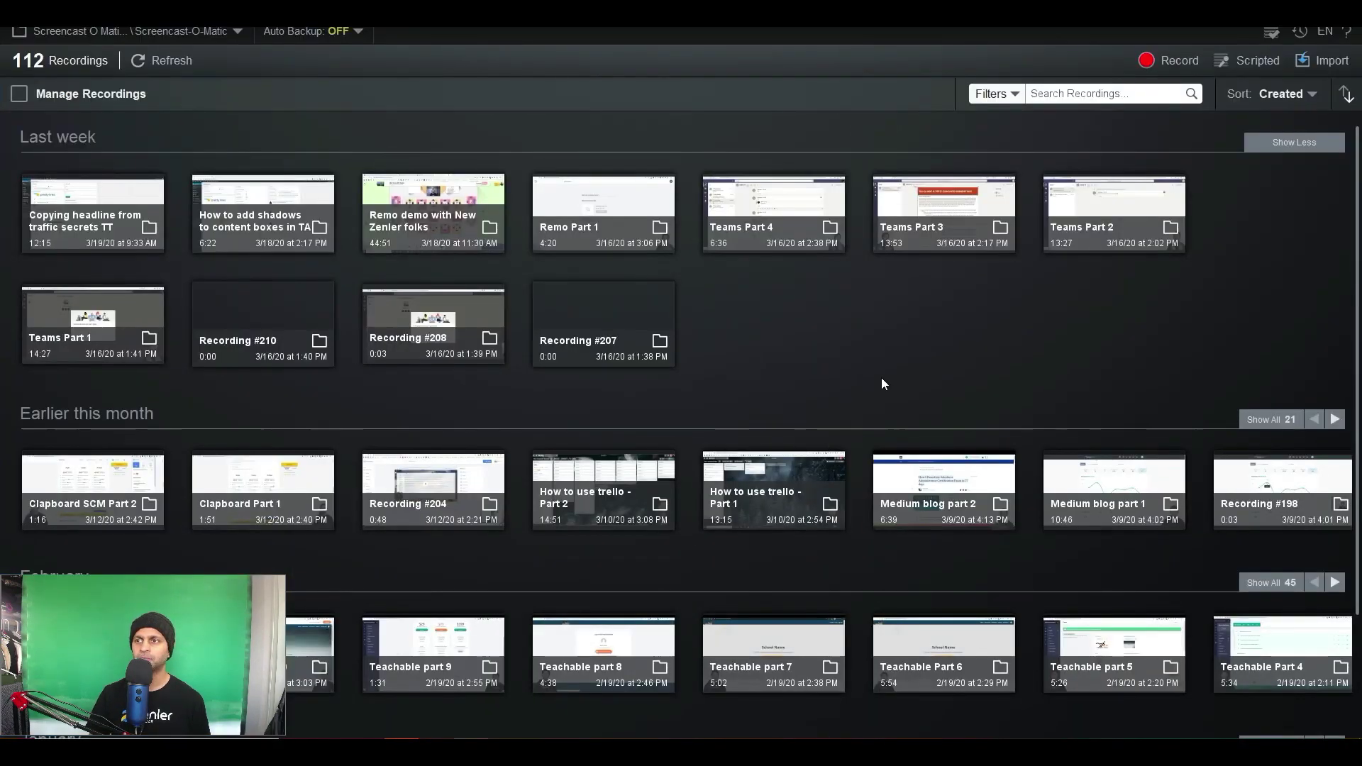
left_click(1183, 59)
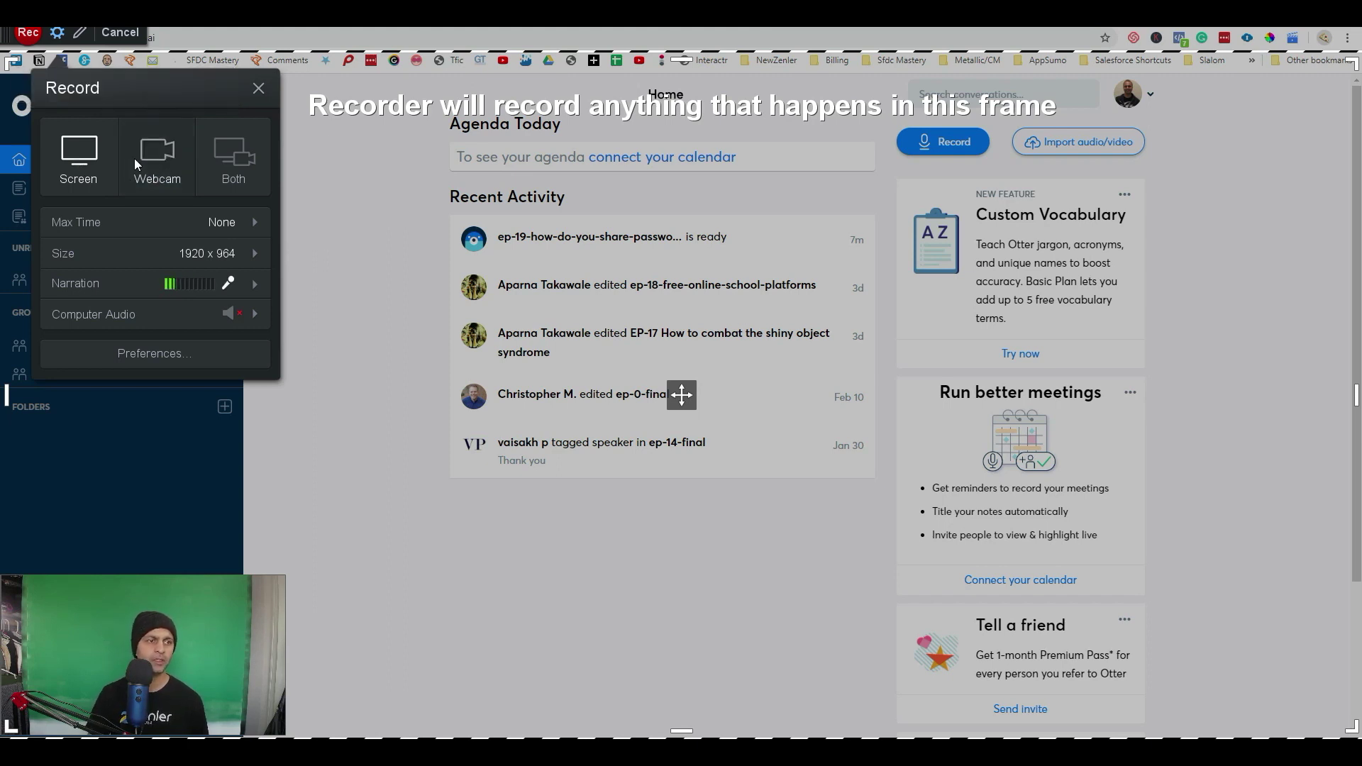
Set the recorder to Both screen and webcam, then turn on Draw & Zoom.
left_click(215, 163)
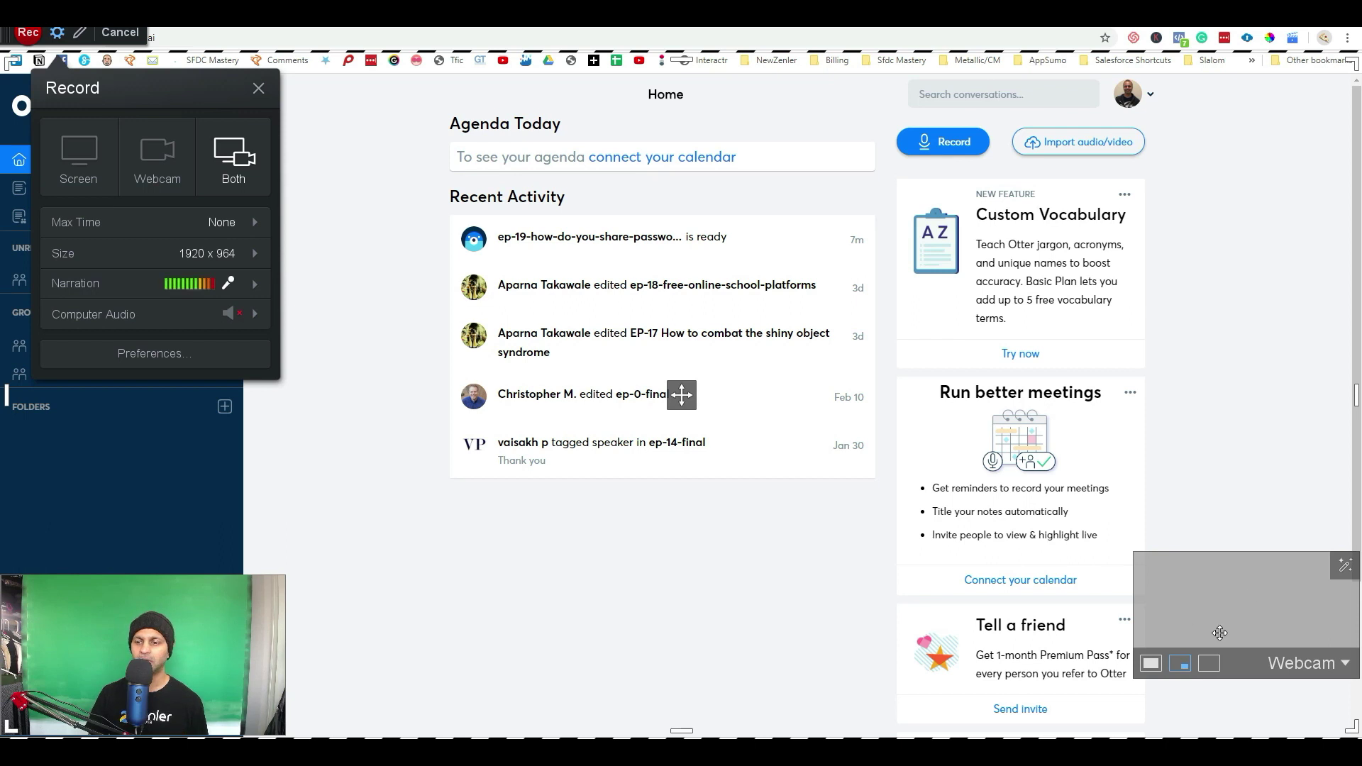
left_click(1347, 666)
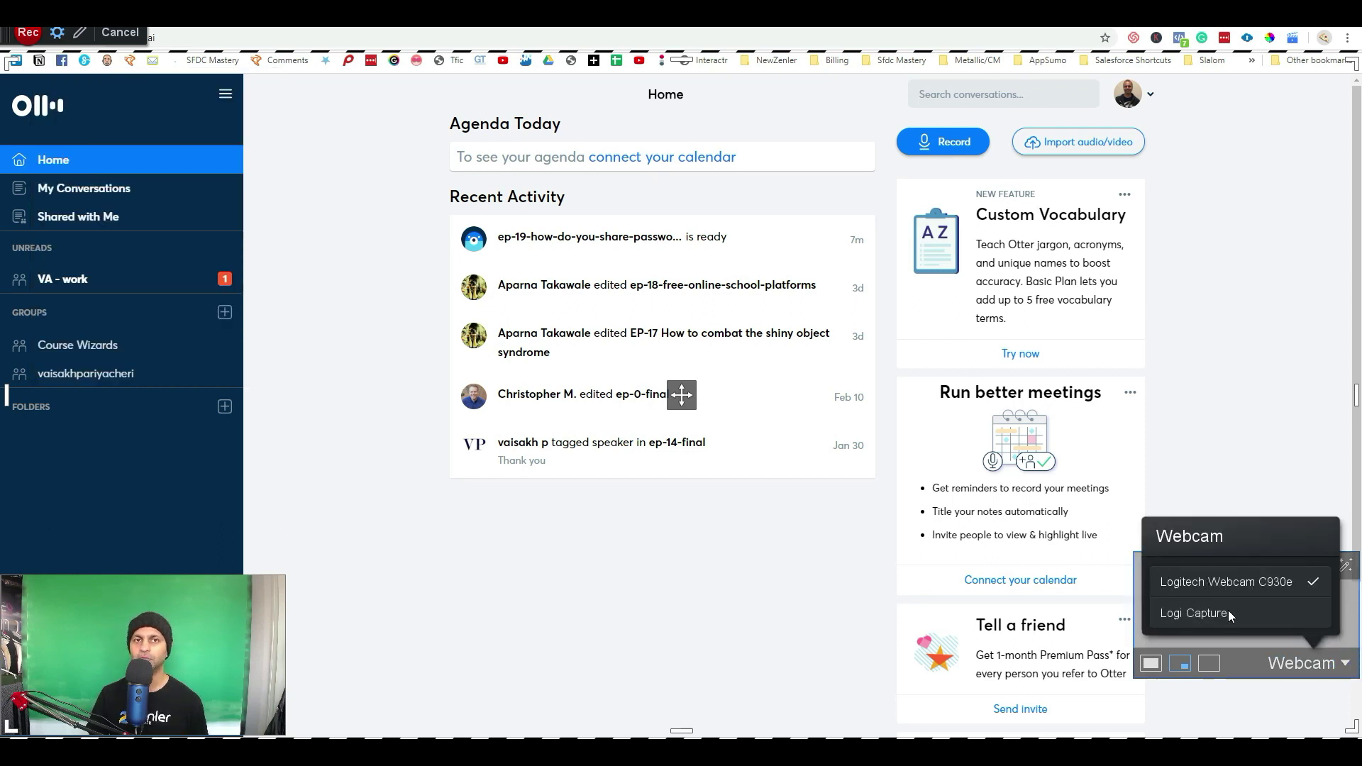
left_click(1322, 660)
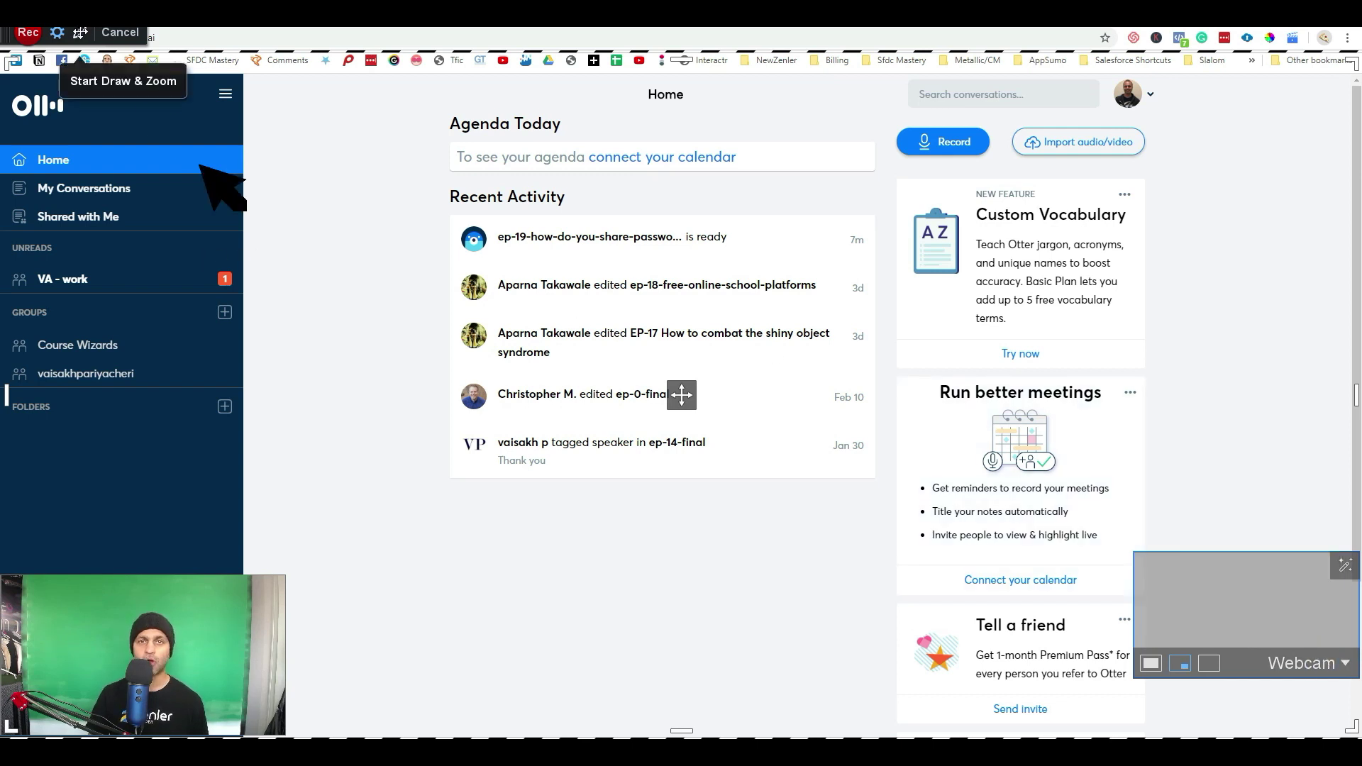
left_click(80, 33)
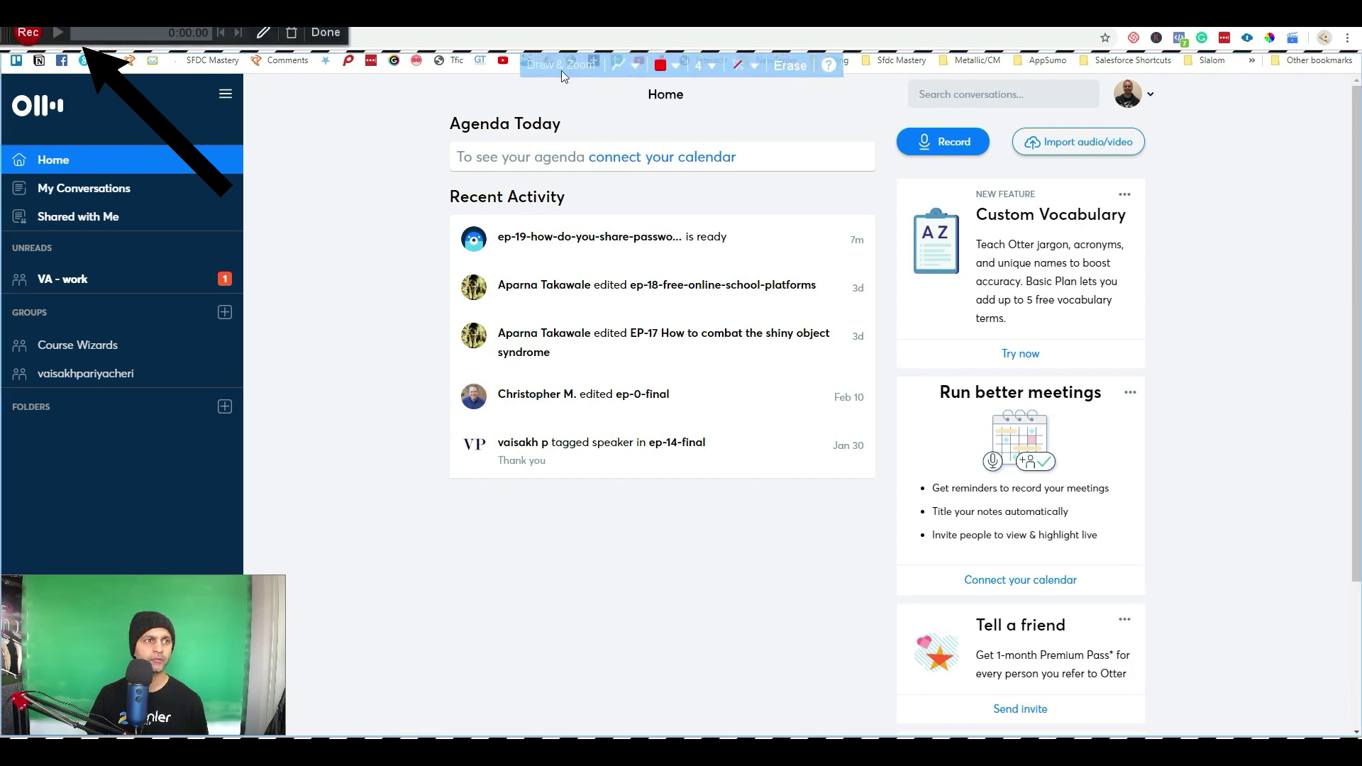
Circle the calendar link and Recent Activity in orange, then erase them and exit Draw & Zoom.
left_click(676, 65)
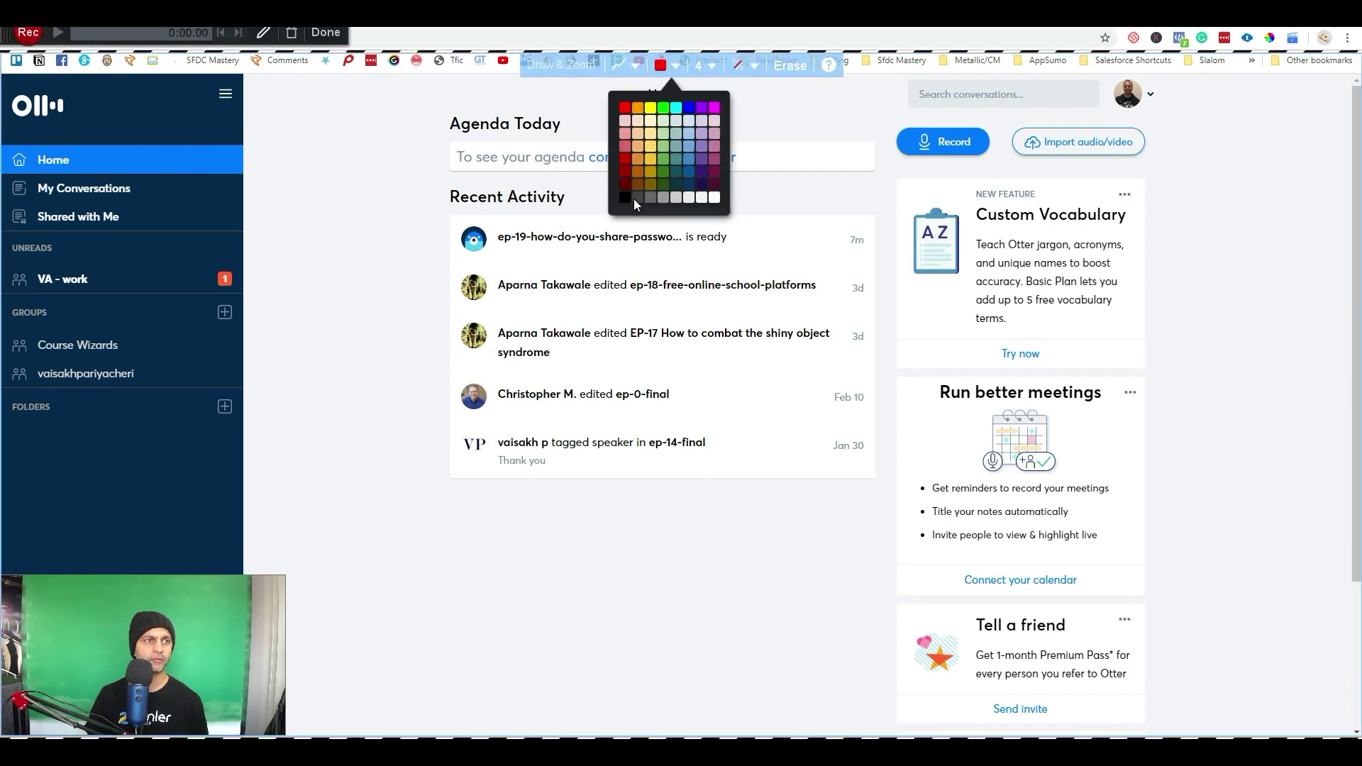
left_click(637, 105)
mouse_move(670, 121)
left_mouse_down()
mouse_move(587, 152)
mouse_move(832, 204)
mouse_move(535, 156)
left_mouse_up()
left_click_drag(449, 132, 512, 154)
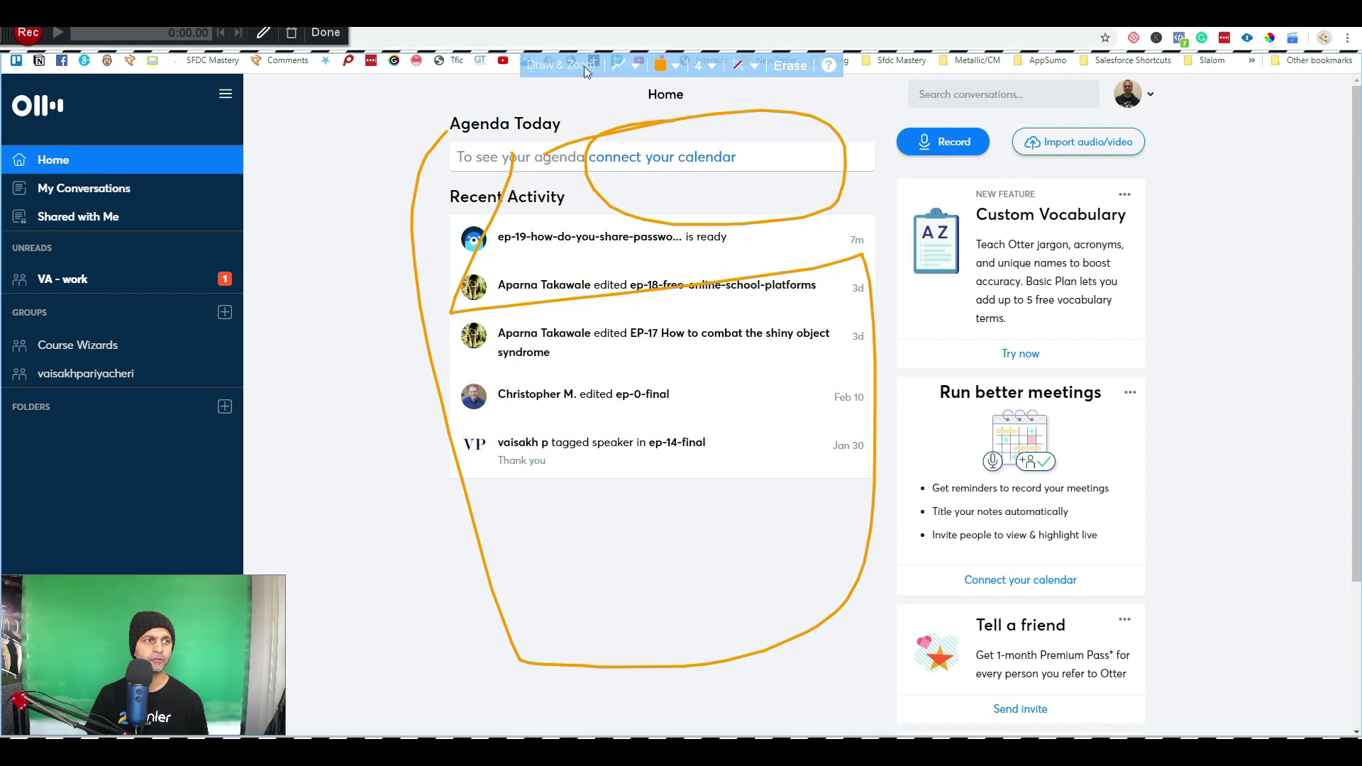
left_click(791, 69)
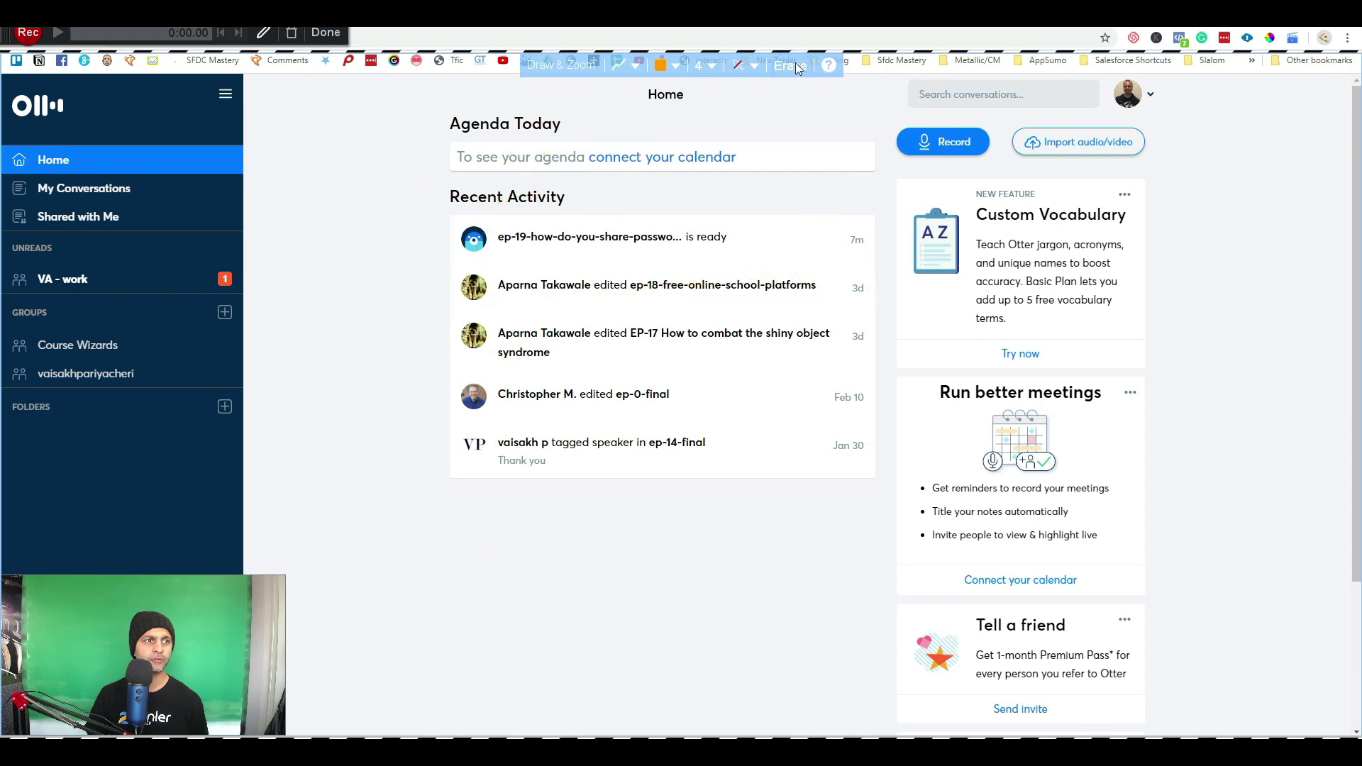
left_click(262, 34)
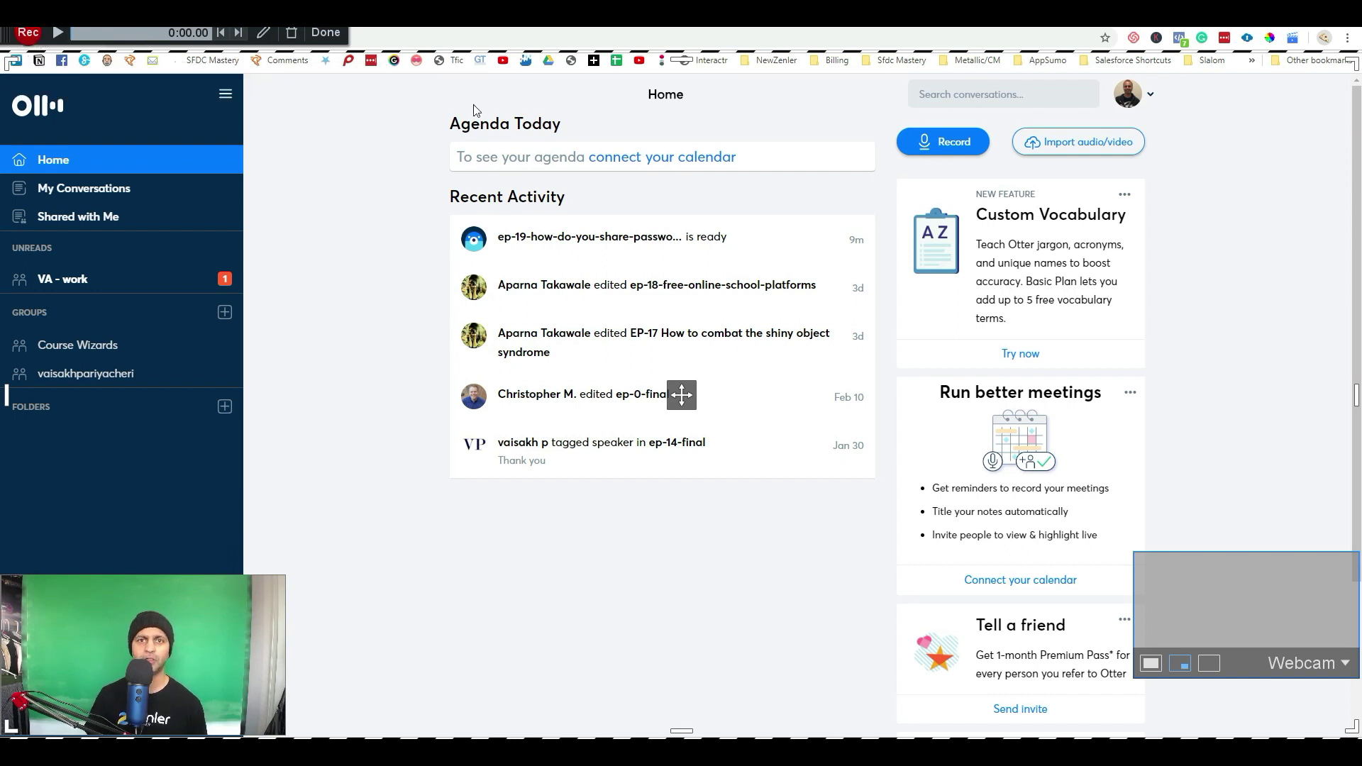
Move the capture frame's top edge below the bookmarks bar and select the webcam device.
mouse_move(674, 61)
left_mouse_down()
mouse_move(681, 92)
mouse_move(681, 26)
mouse_move(682, 87)
left_mouse_up()
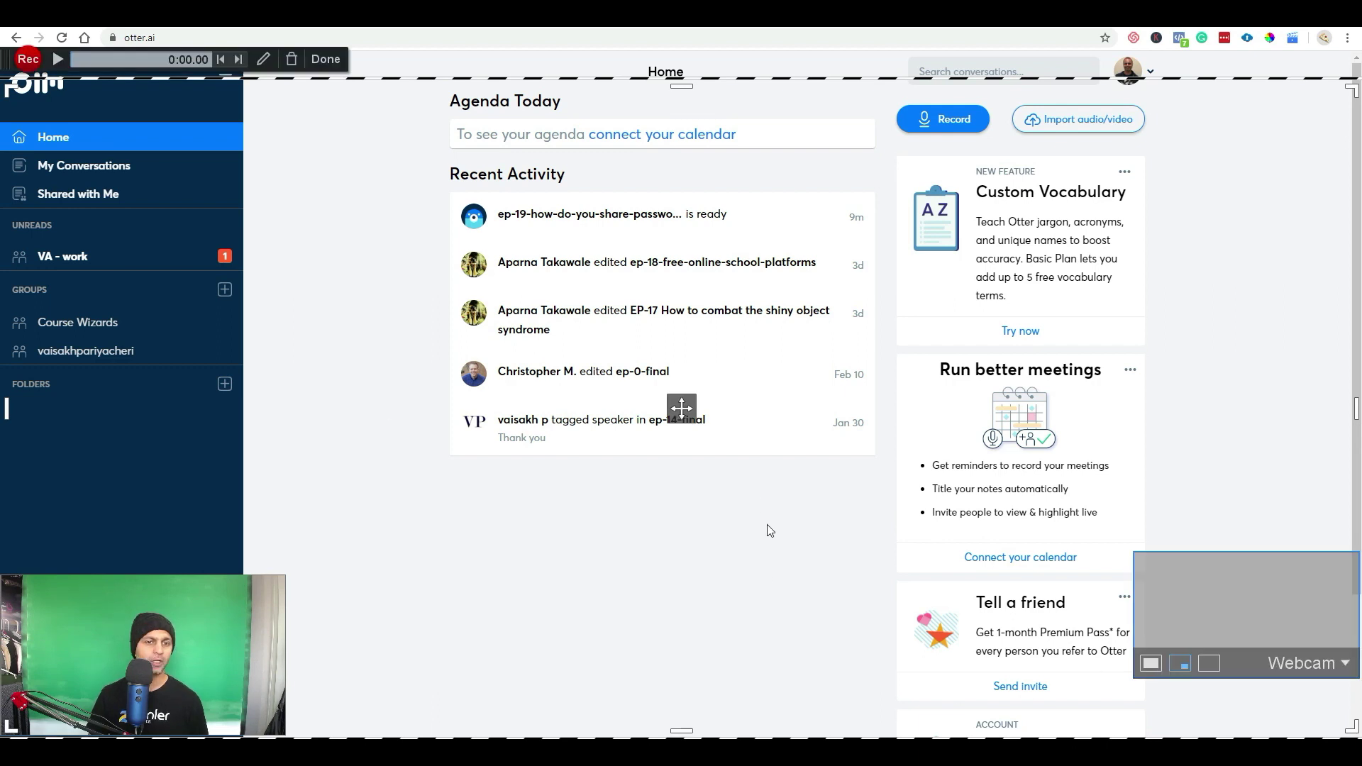
left_click(1308, 663)
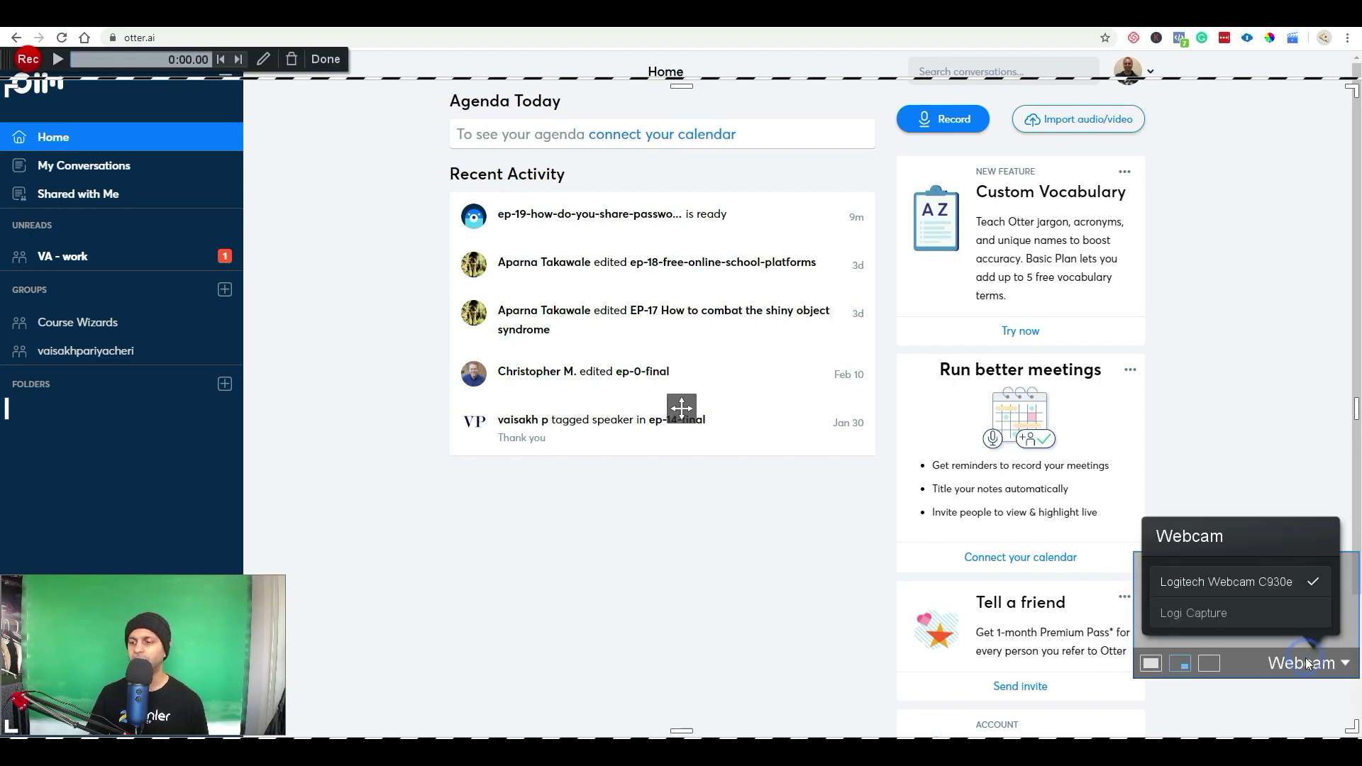
left_click(1259, 619)
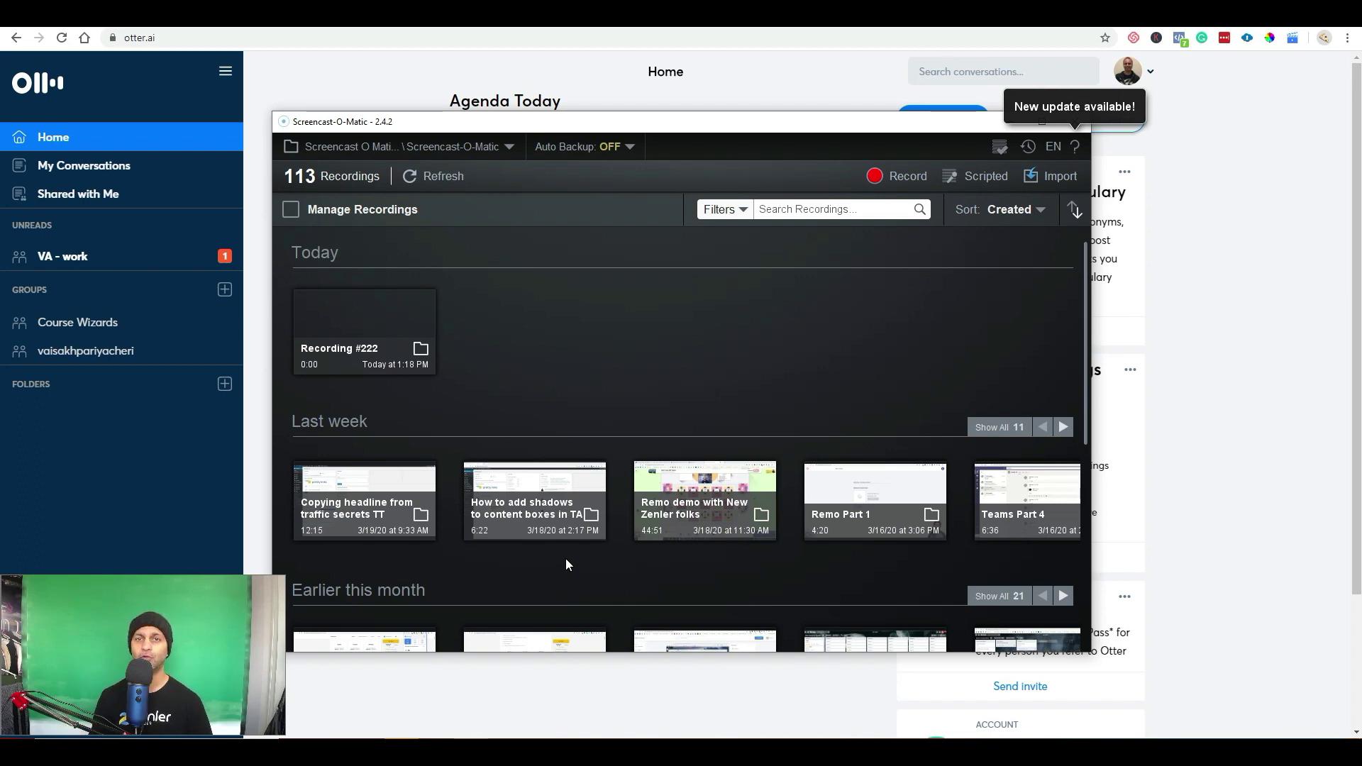
Maximise the library and open the Teams Part 3 recording in the editor.
key("super+Up")
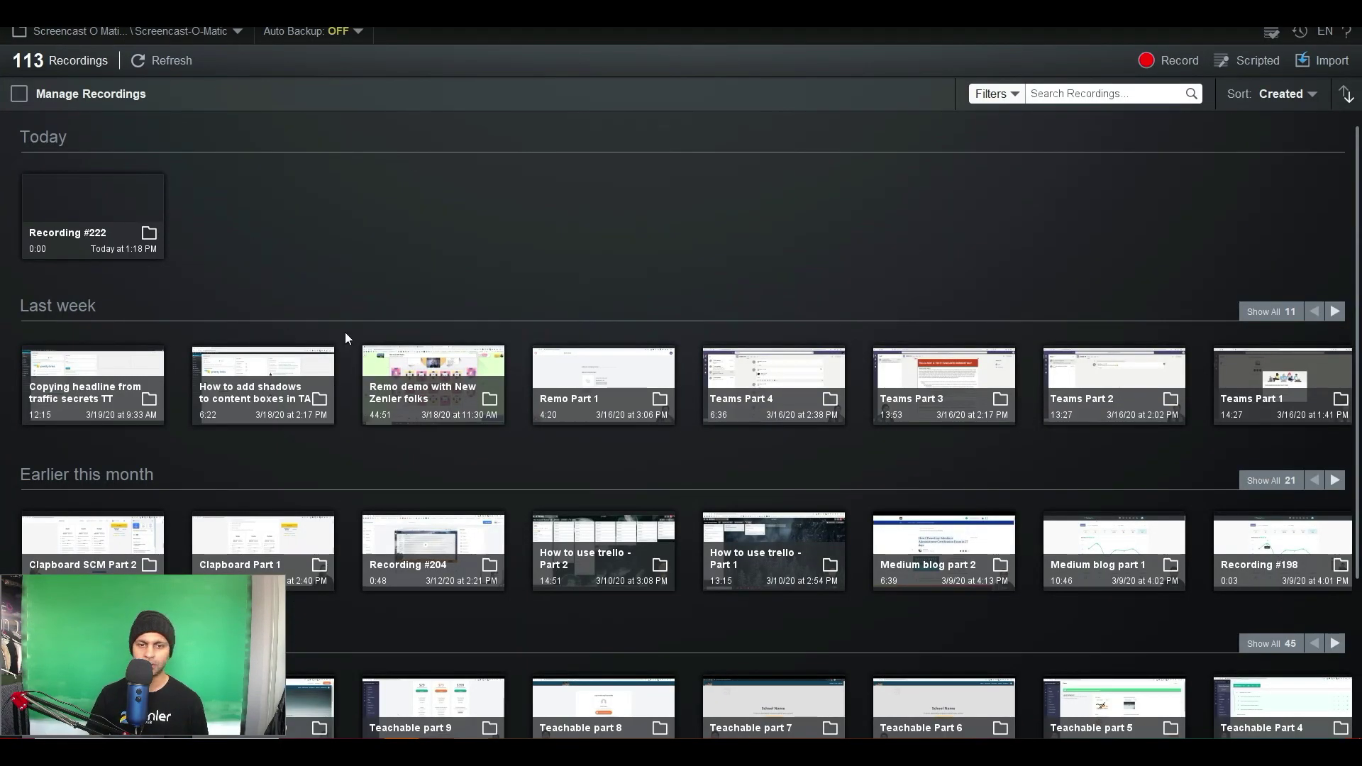
left_click(968, 383)
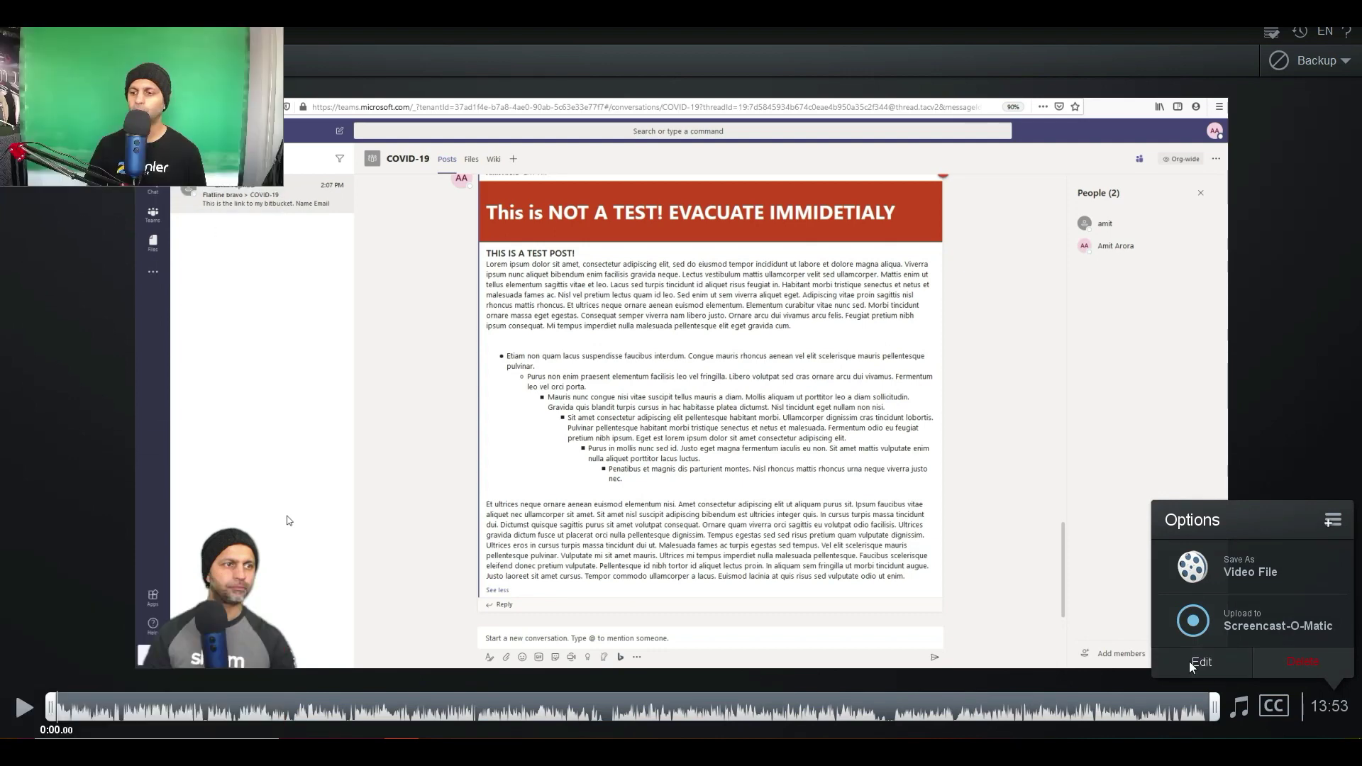
left_click(1199, 662)
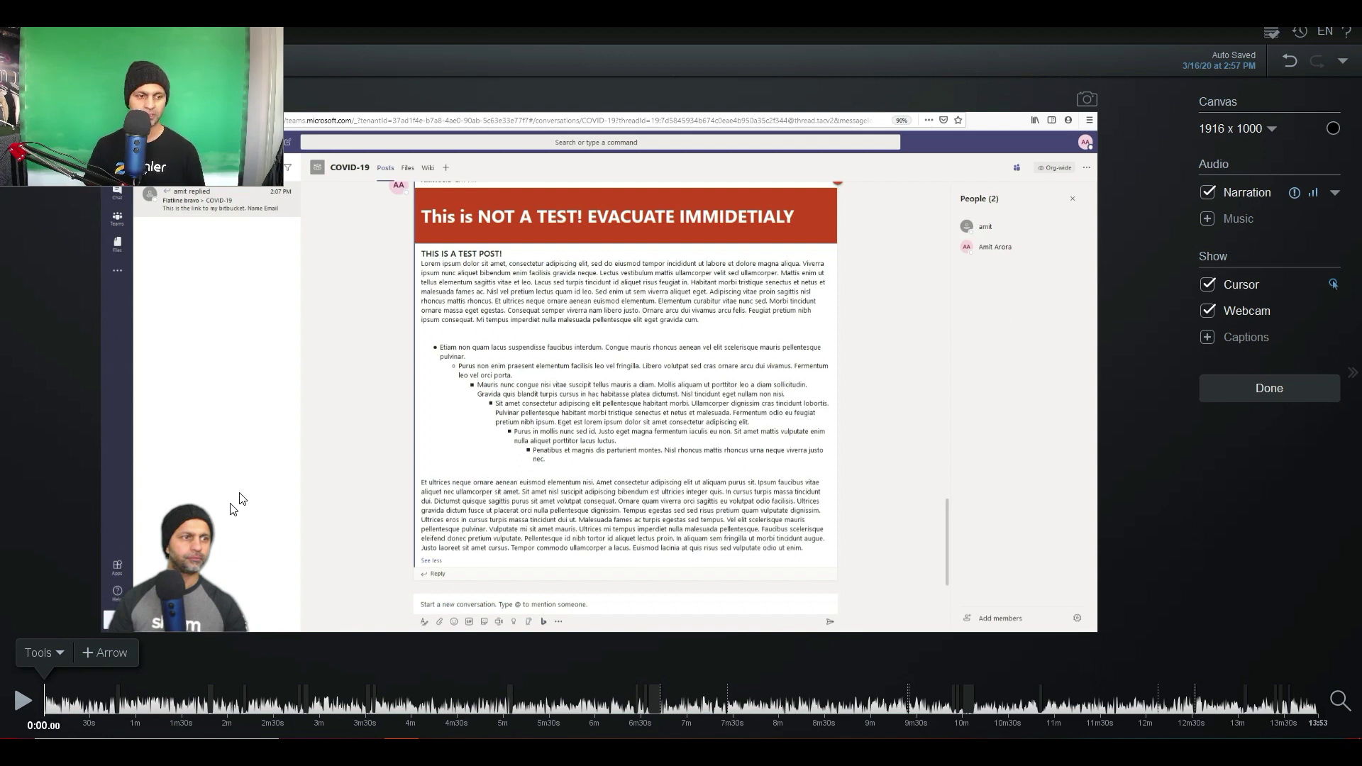
Keep the recorded cursor shown and select the webcam overlay.
left_click(1220, 284)
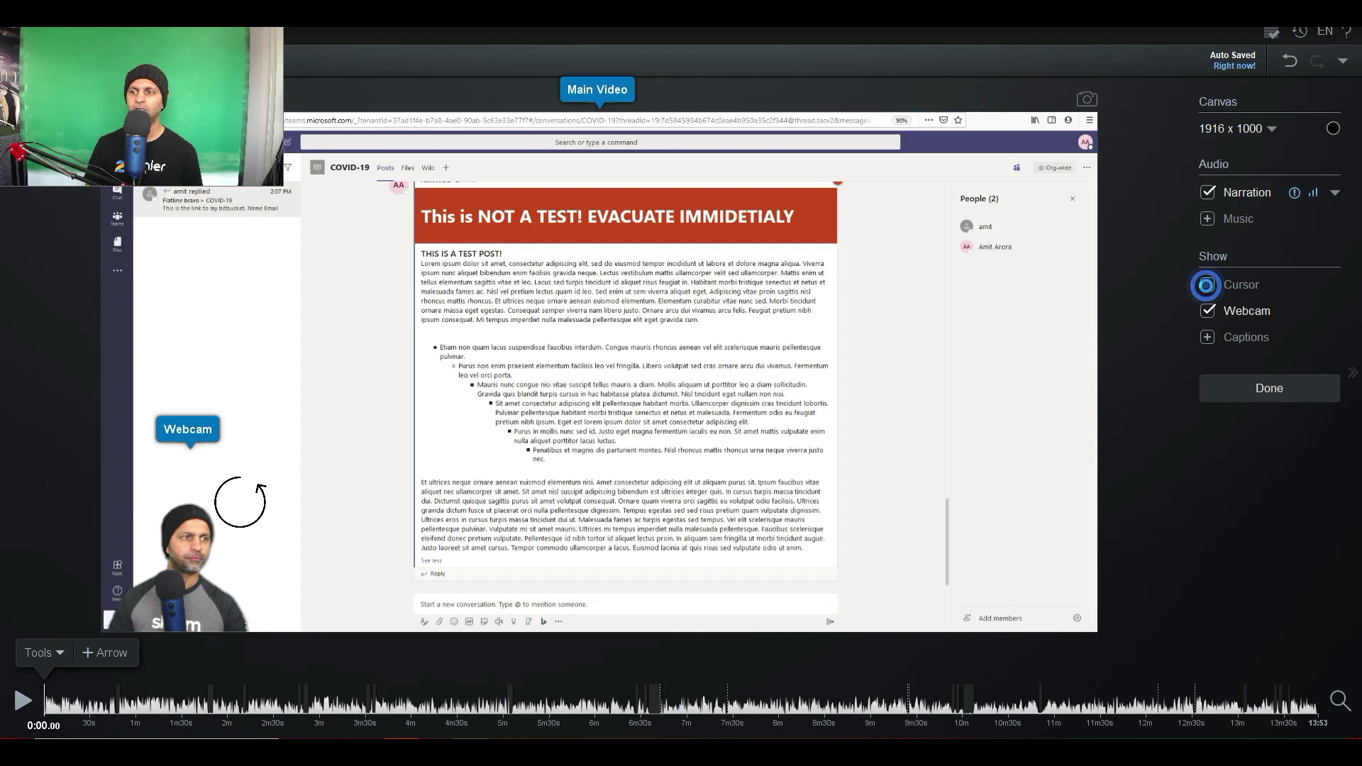
left_click(1208, 285)
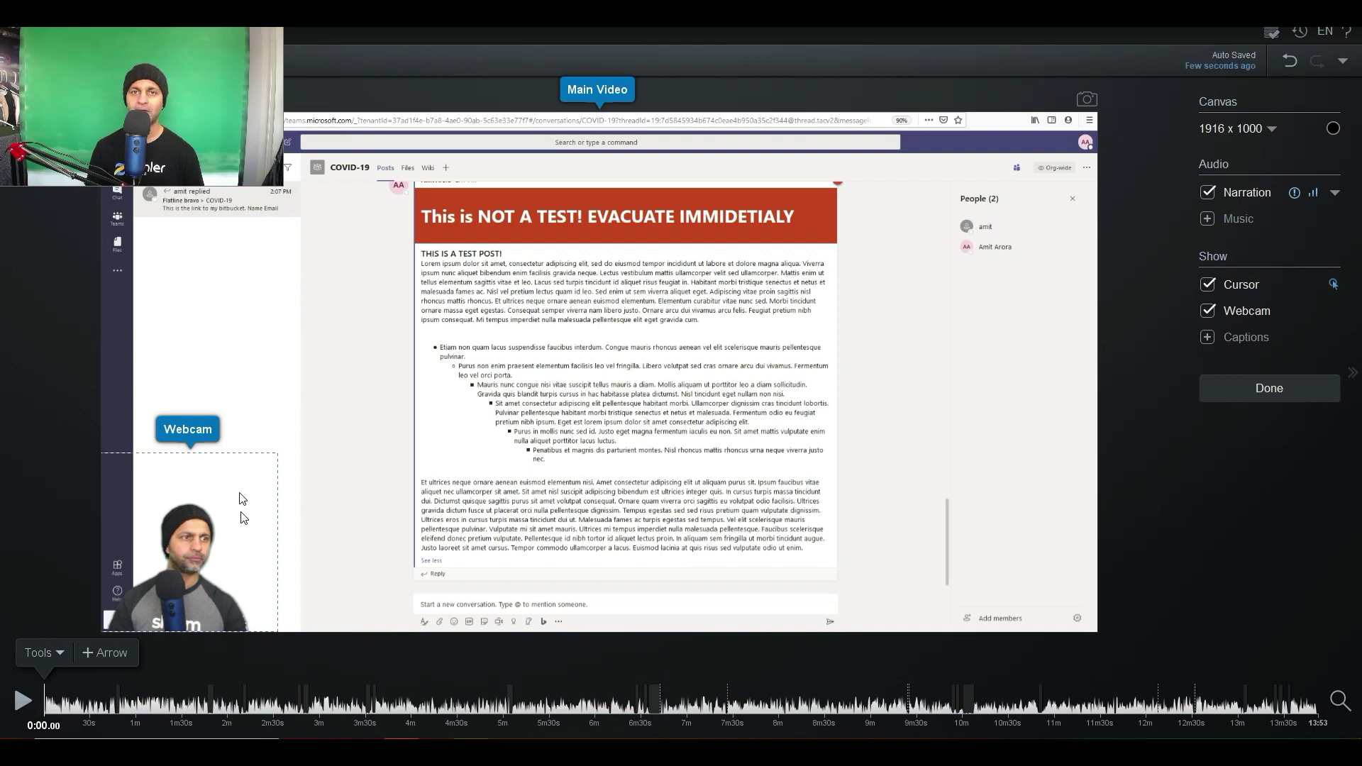
left_click(355, 550)
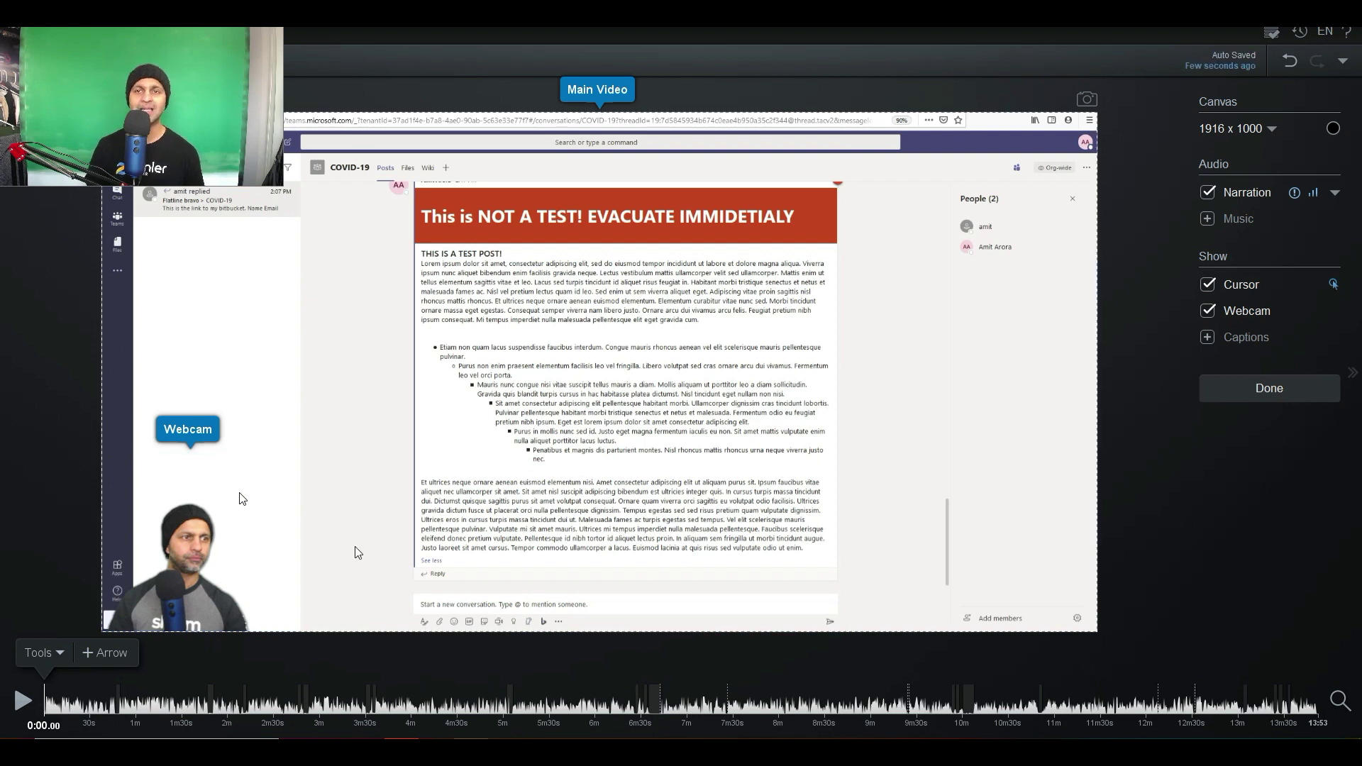
left_click(232, 572)
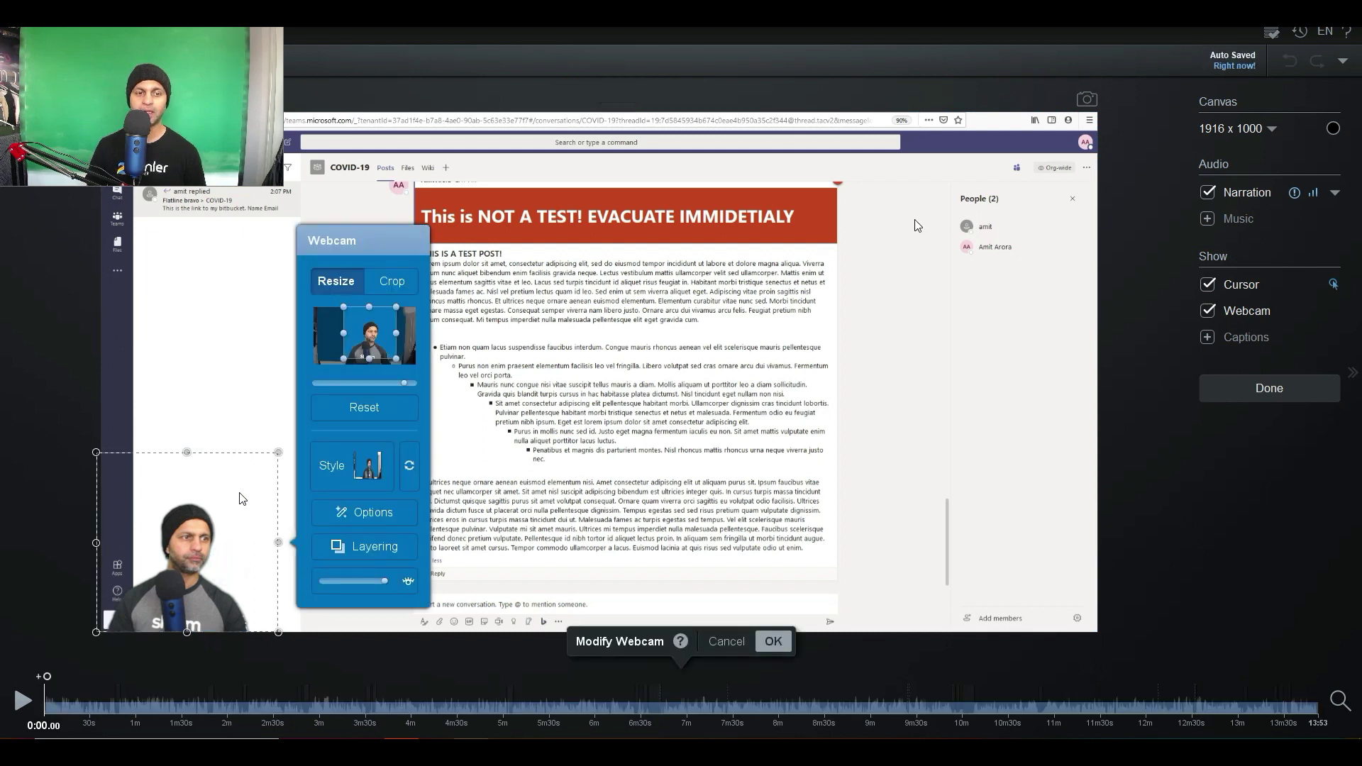
Drag the webcam overlay to the video's bottom-right corner and confirm with OK.
left_click_drag(240, 577, 1044, 582)
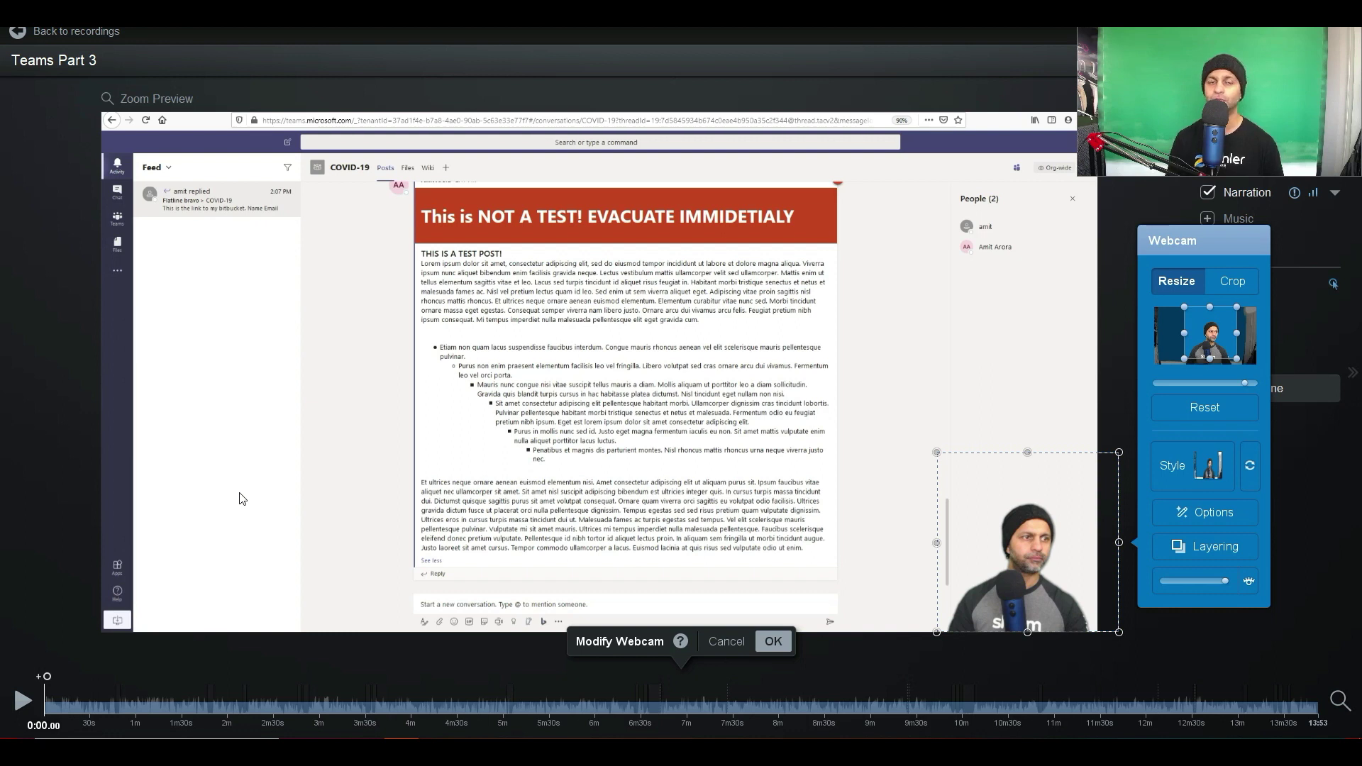
left_click(774, 641)
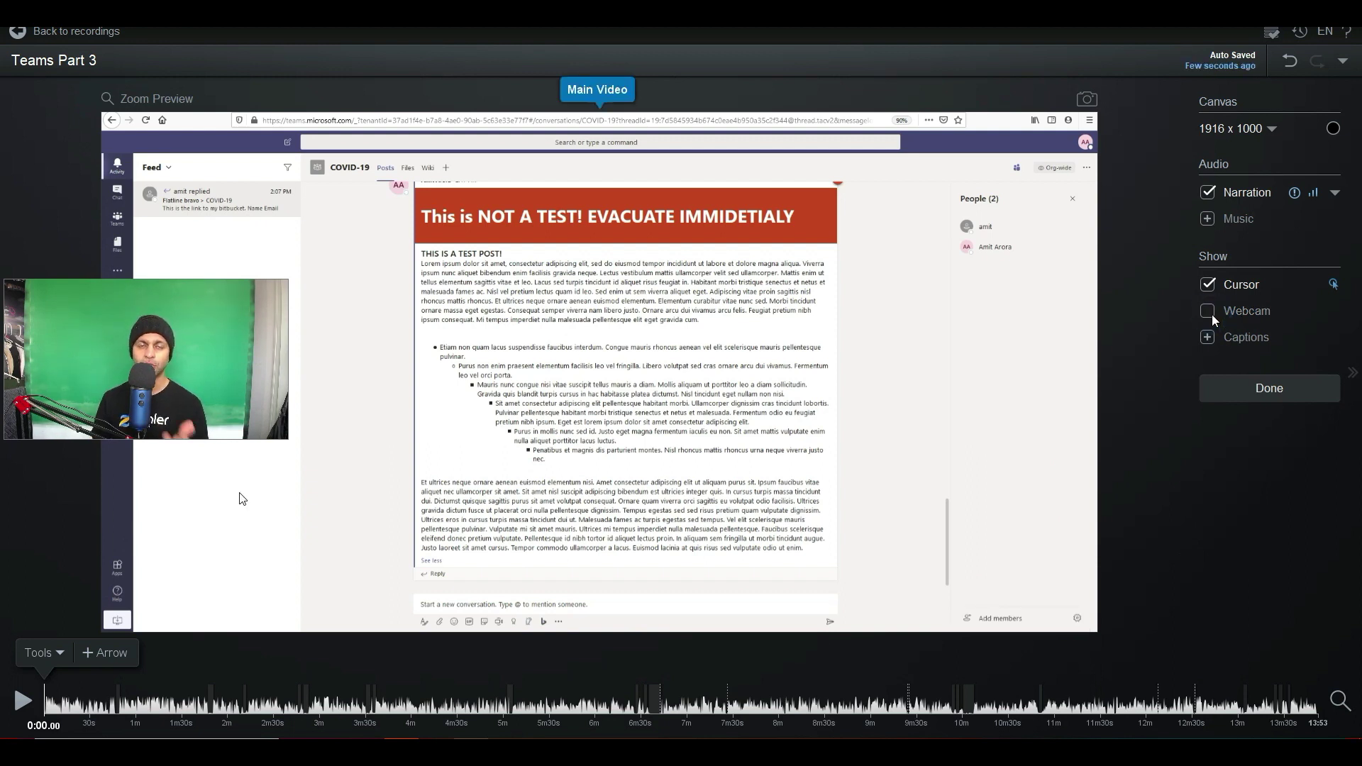
Show the webcam overlay, then try speech-to-text captions in EN-US and cancel them.
left_click(1208, 312)
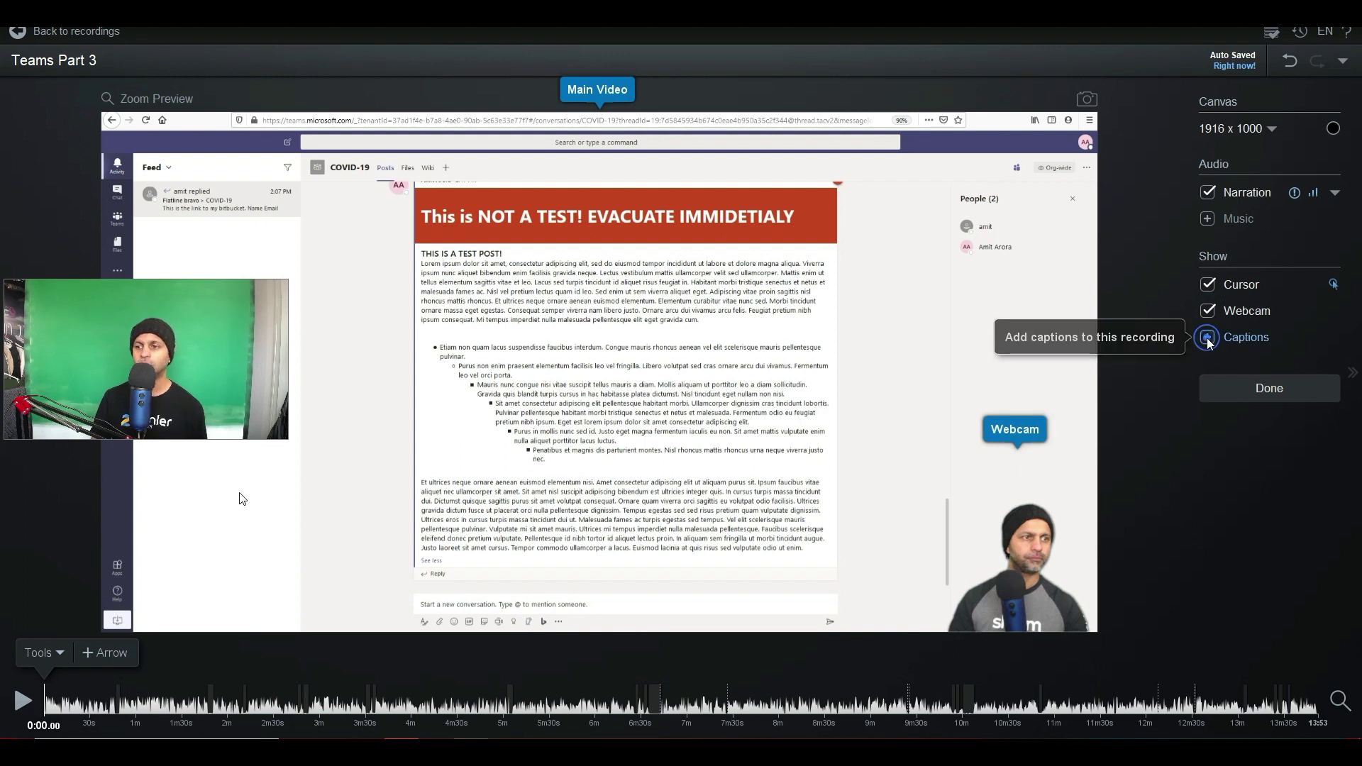
left_click(1208, 339)
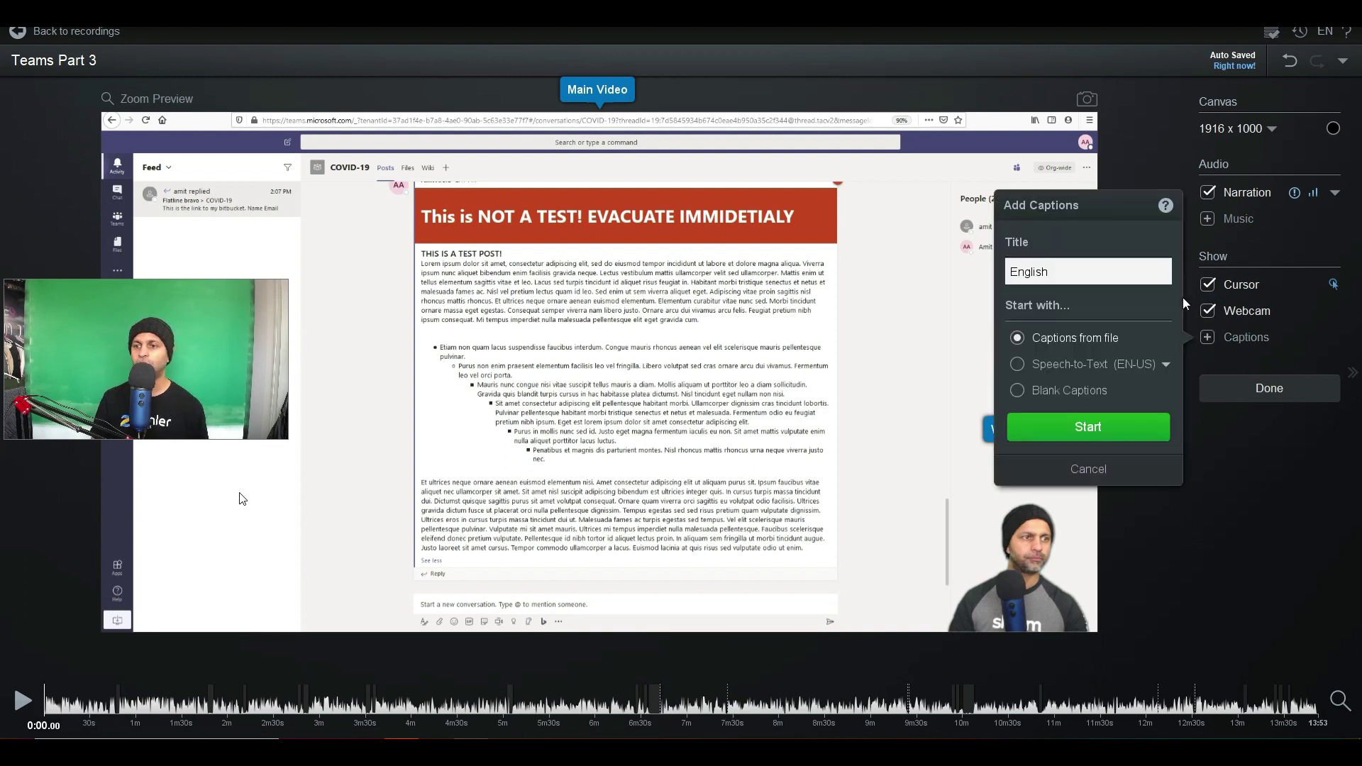
left_click(1084, 370)
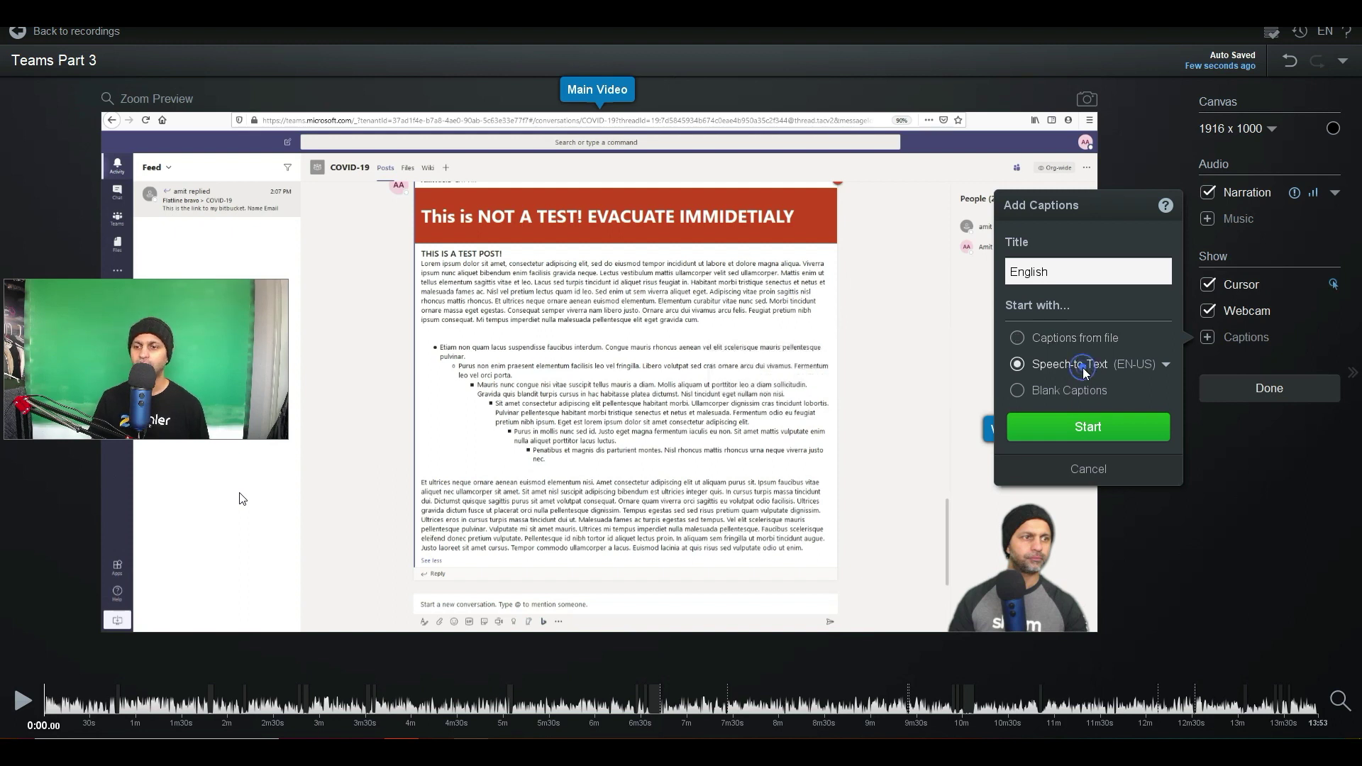
left_click(1155, 367)
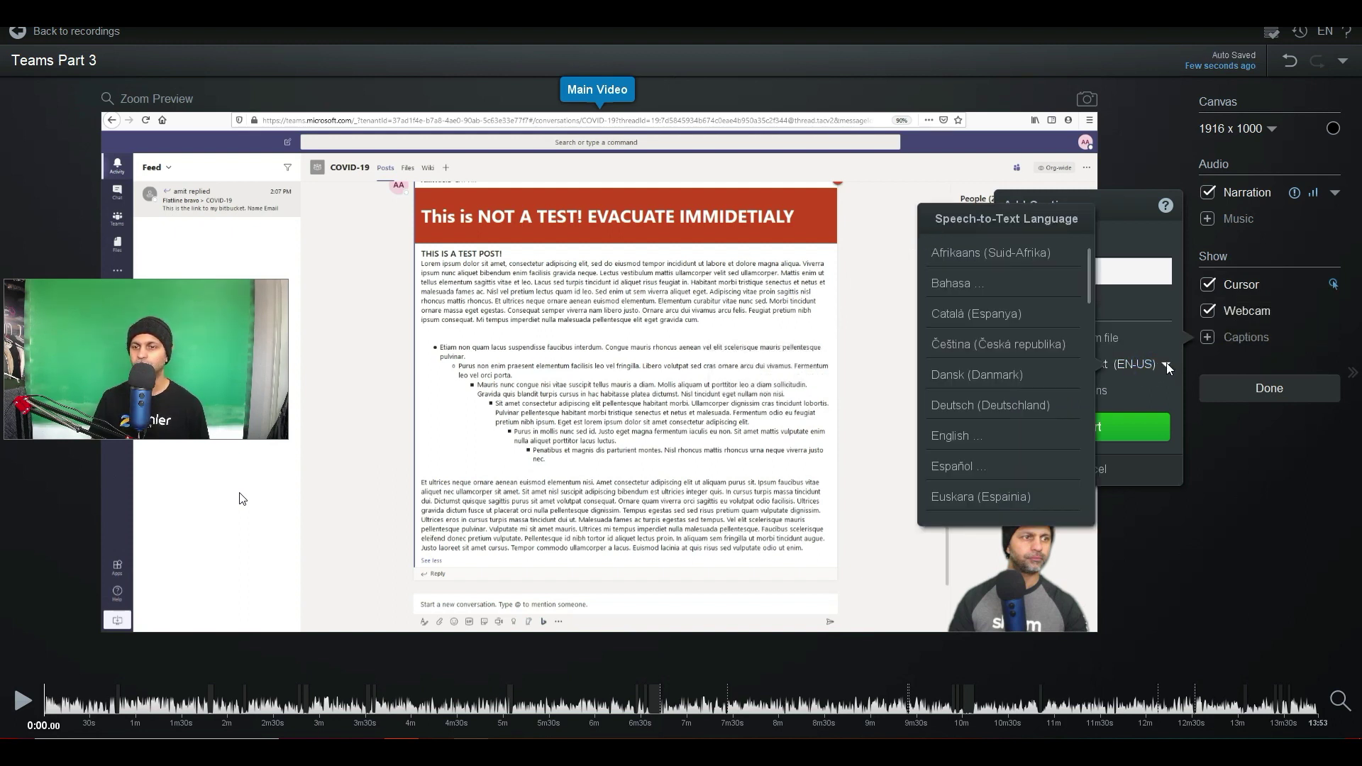
left_click(1168, 366)
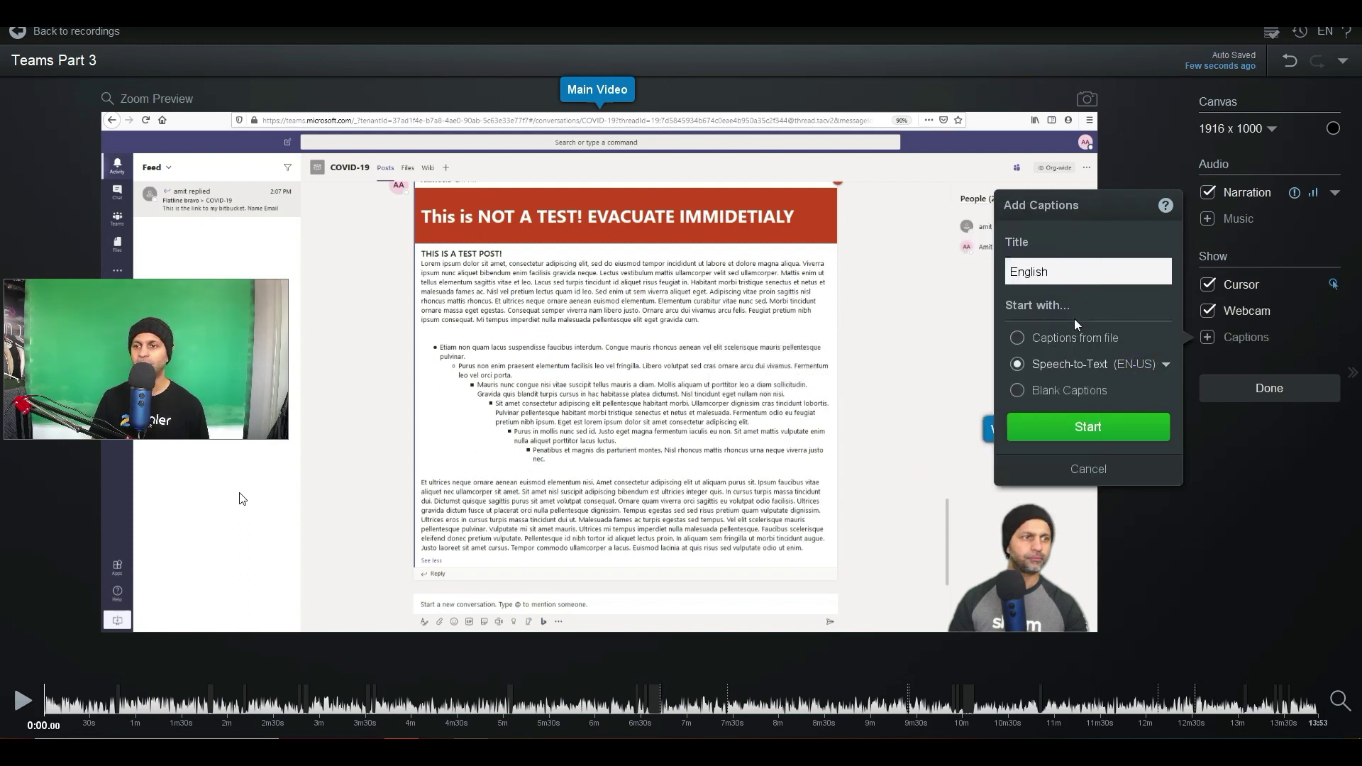
left_click(1168, 365)
scroll(1036, 365, "down", 5)
scroll(1036, 365, "up", 10)
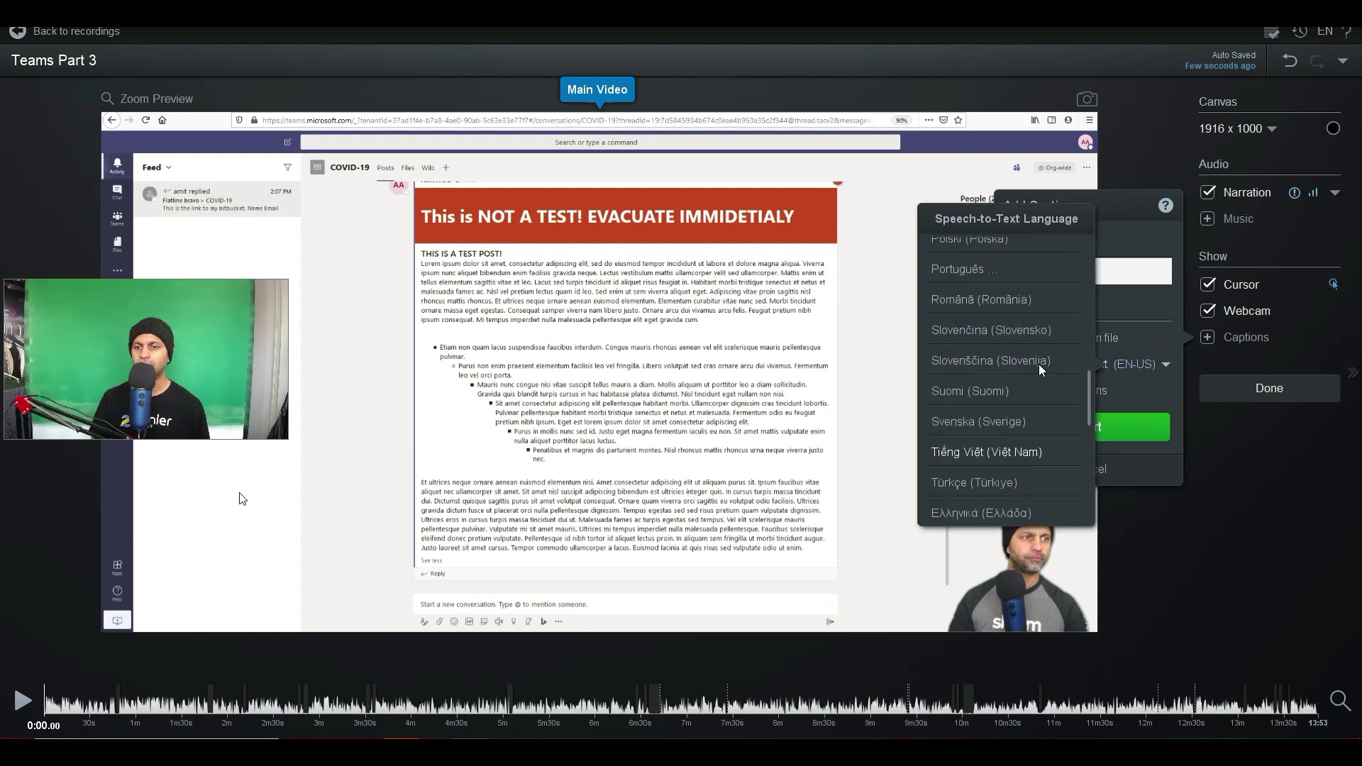
left_click(1134, 353)
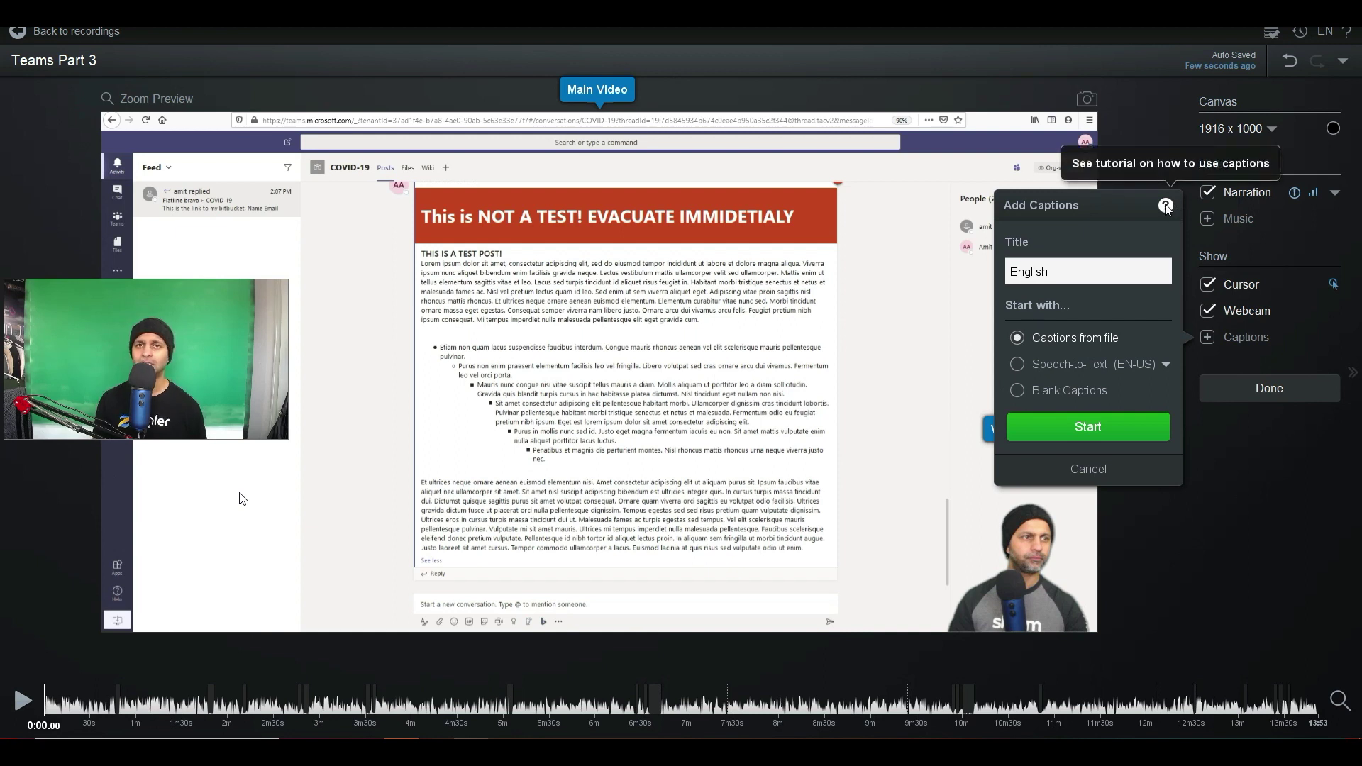
left_click(1089, 469)
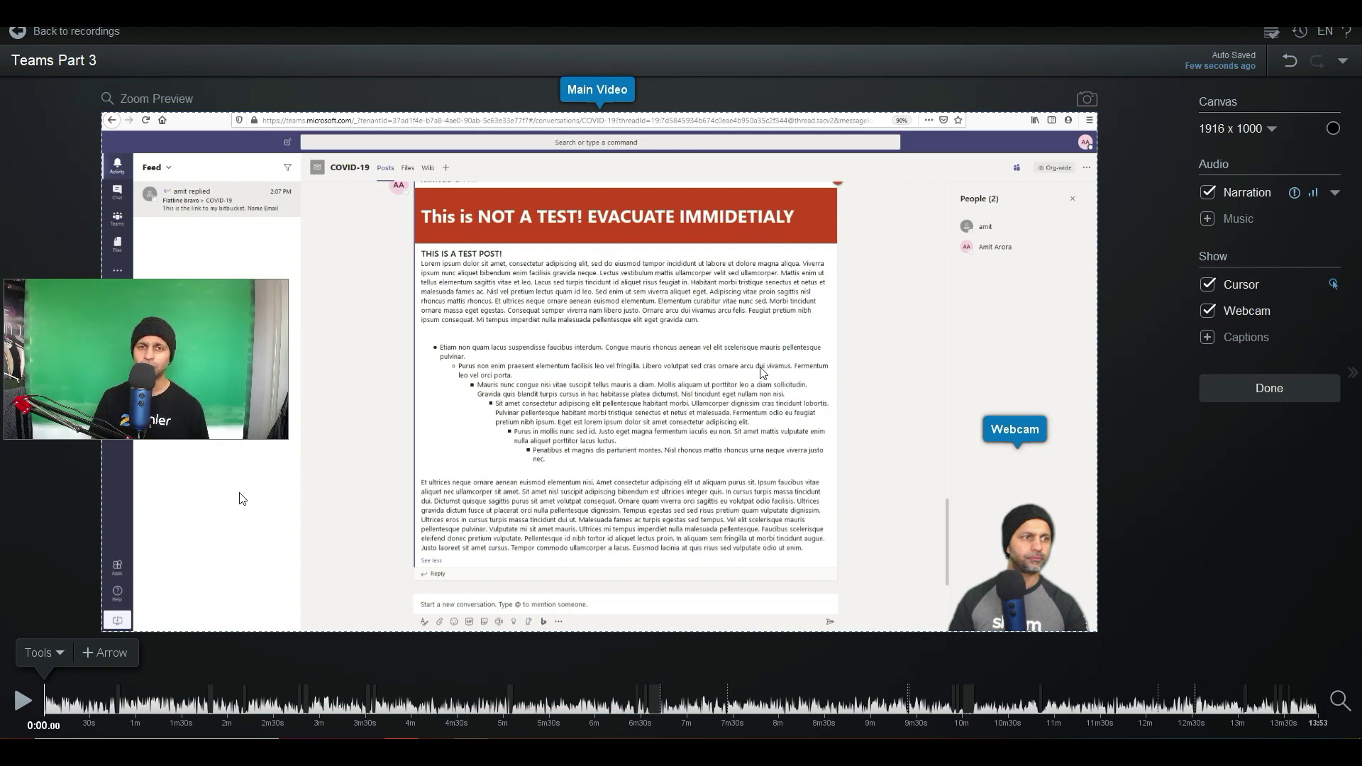
Add an arrow overlay at 1:44.24 on the new chat screen and stretch it upward.
left_click(187, 702)
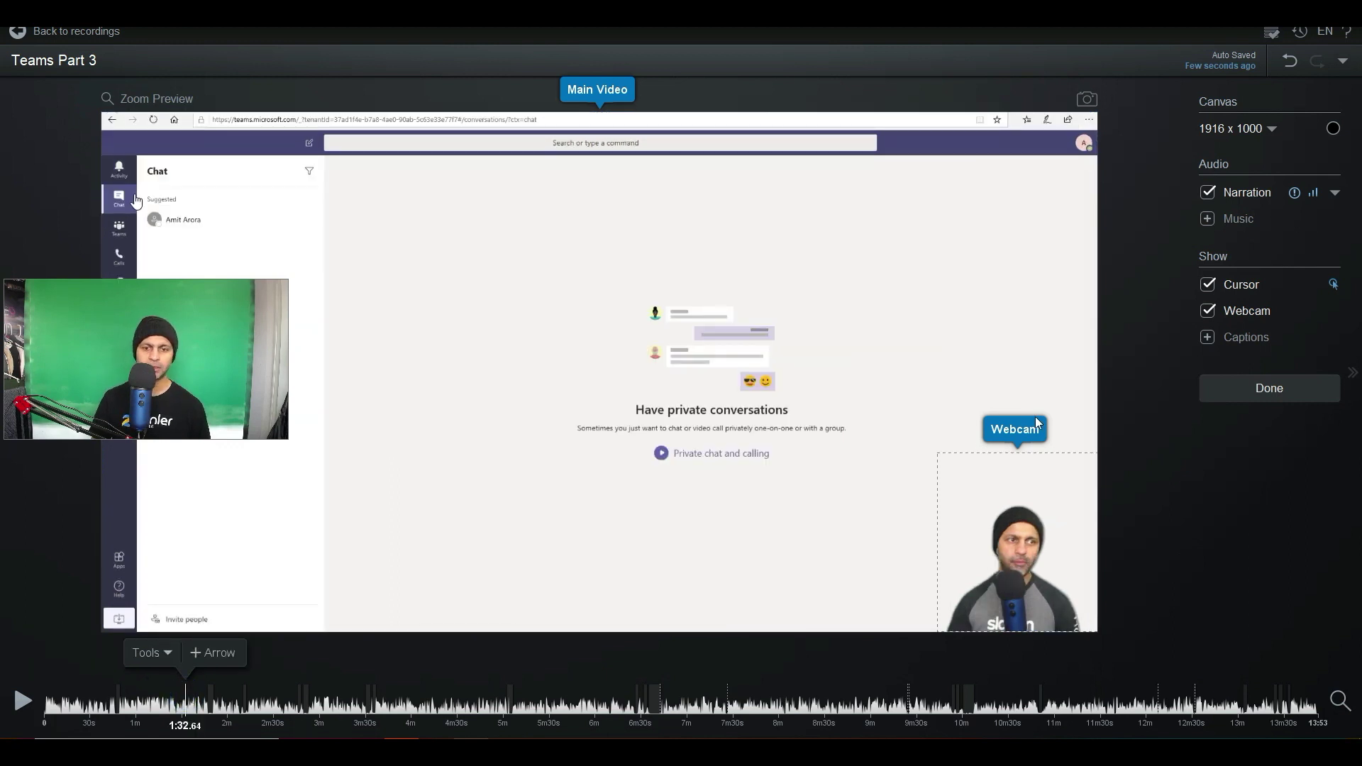
left_click(203, 702)
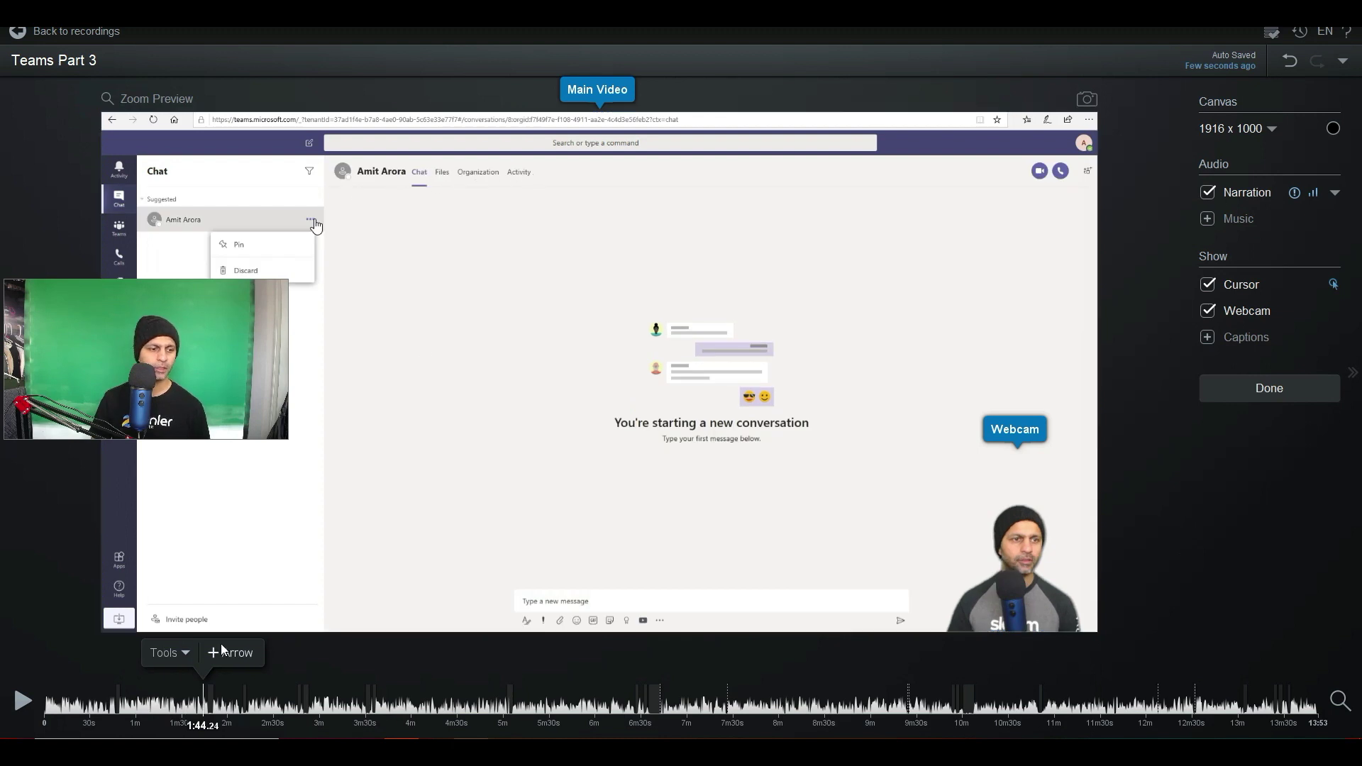
left_click(174, 654)
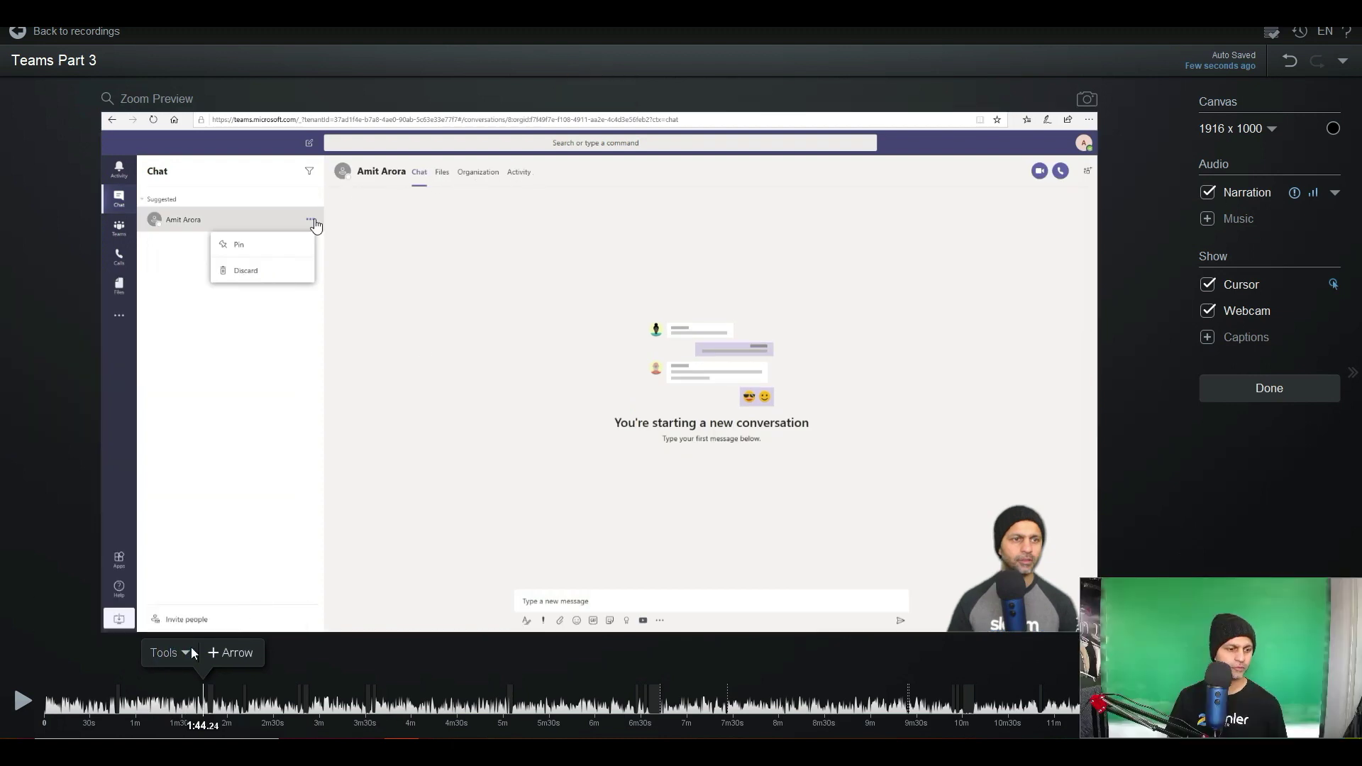
left_click(173, 653)
mouse_move(173, 499)
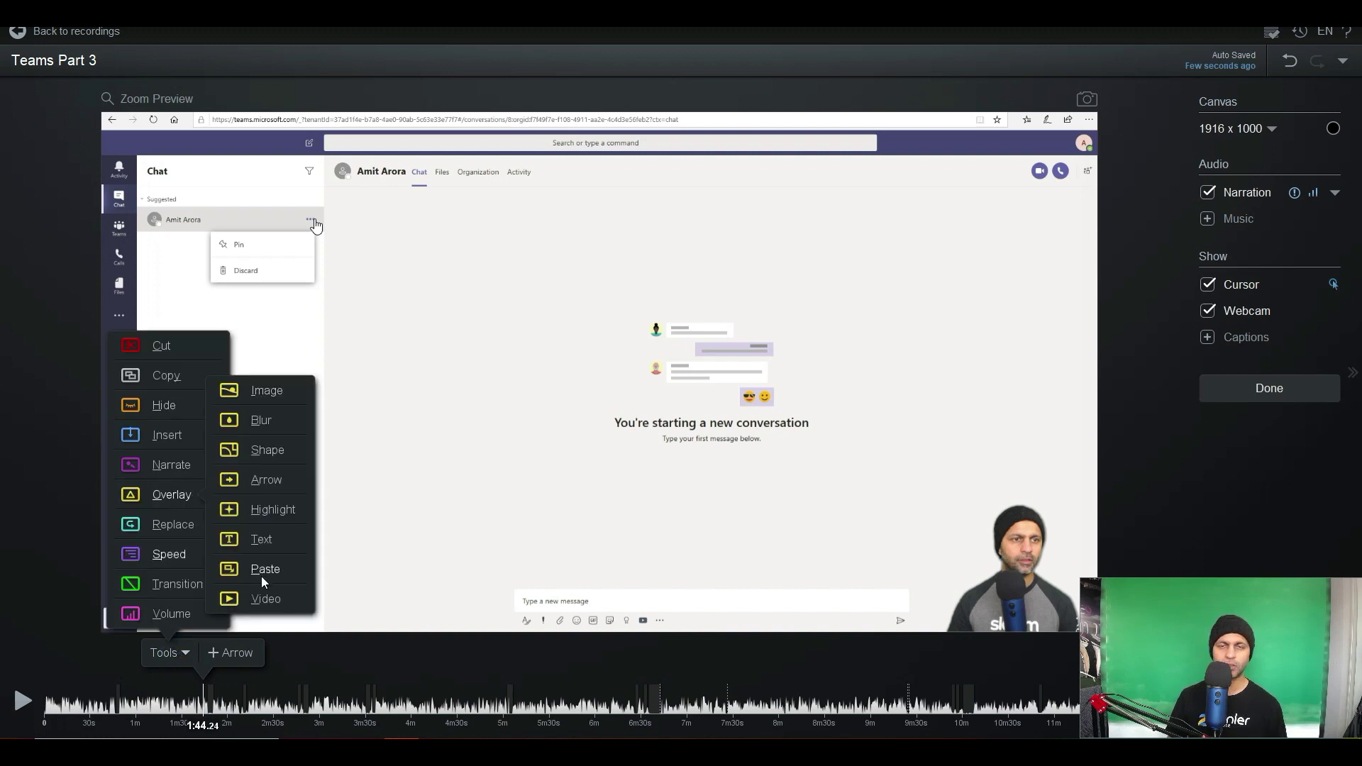
left_click(255, 487)
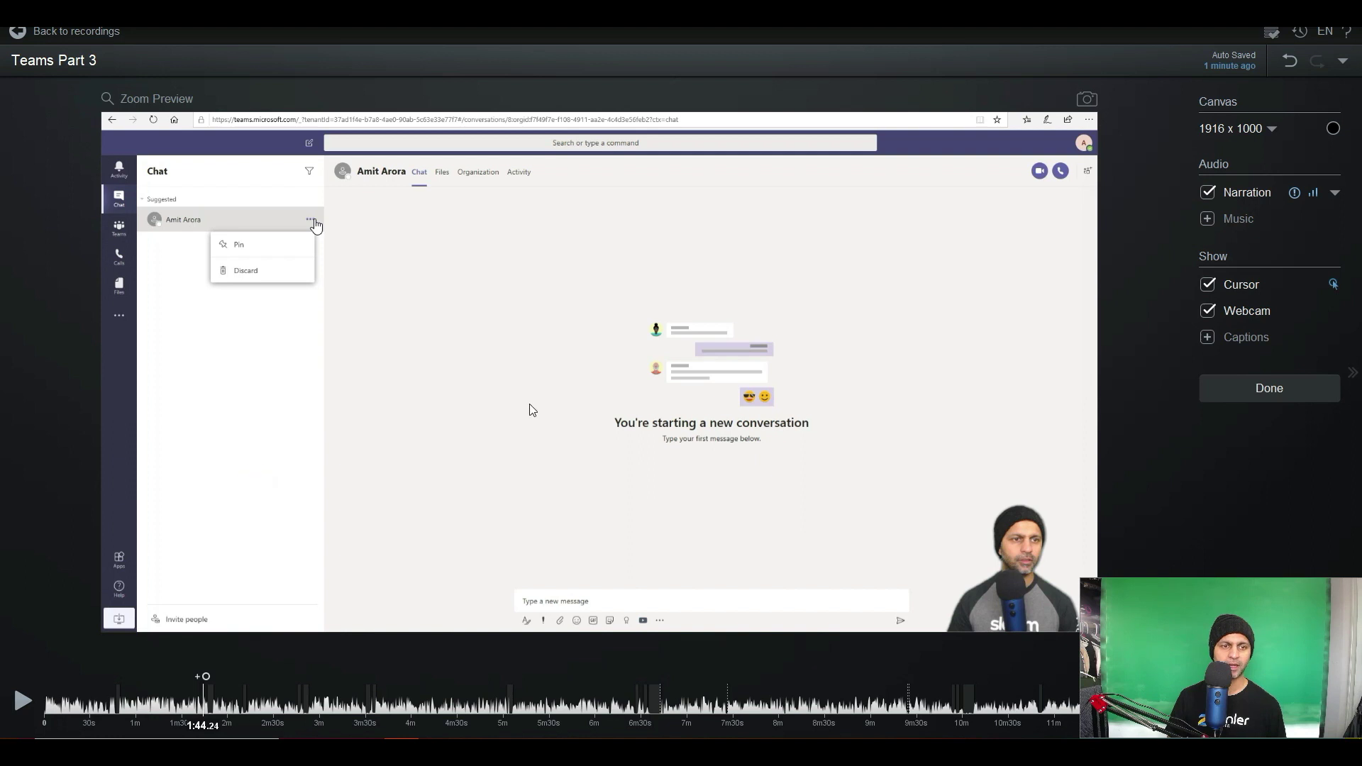
left_click_drag(474, 205, 473, 193)
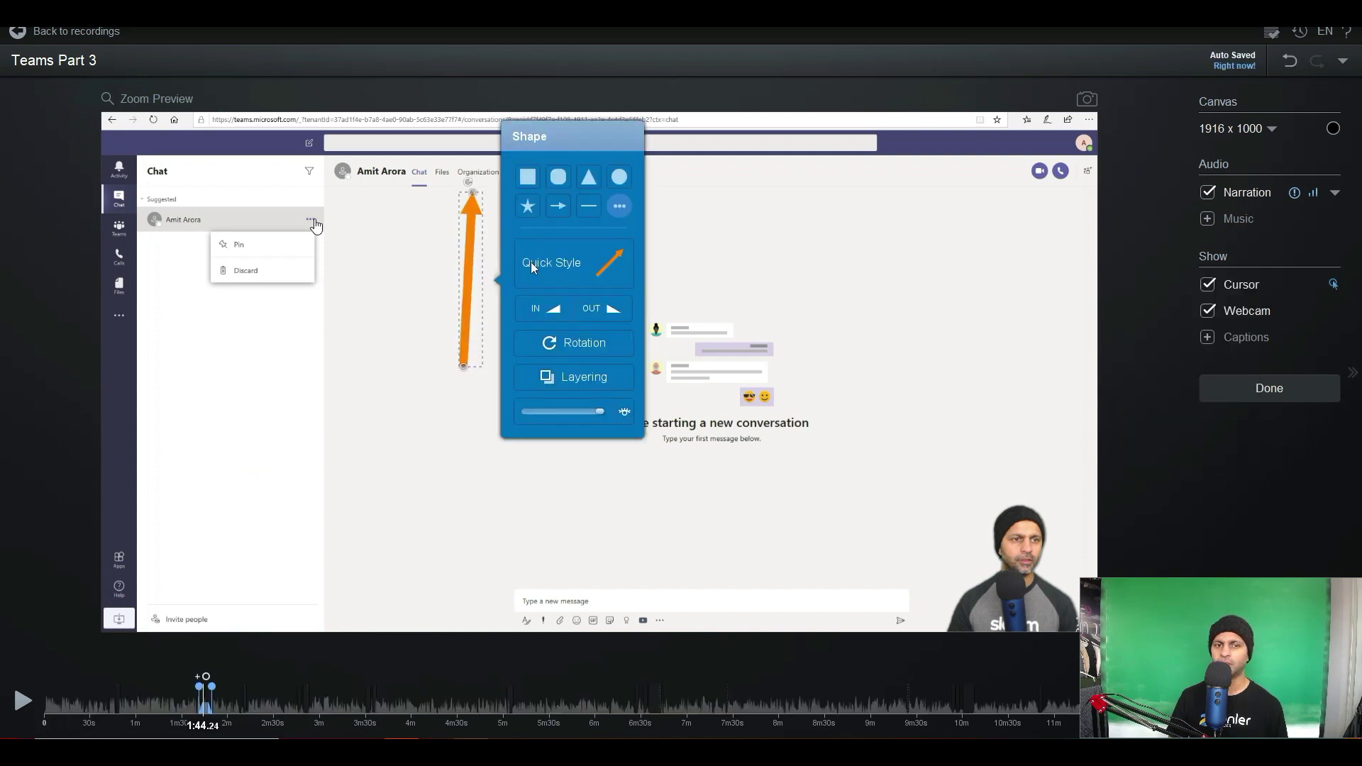
Change the arrow's line colour to blue #0062FF after trying black, orange, red and purple.
left_click(616, 264)
left_click(667, 253)
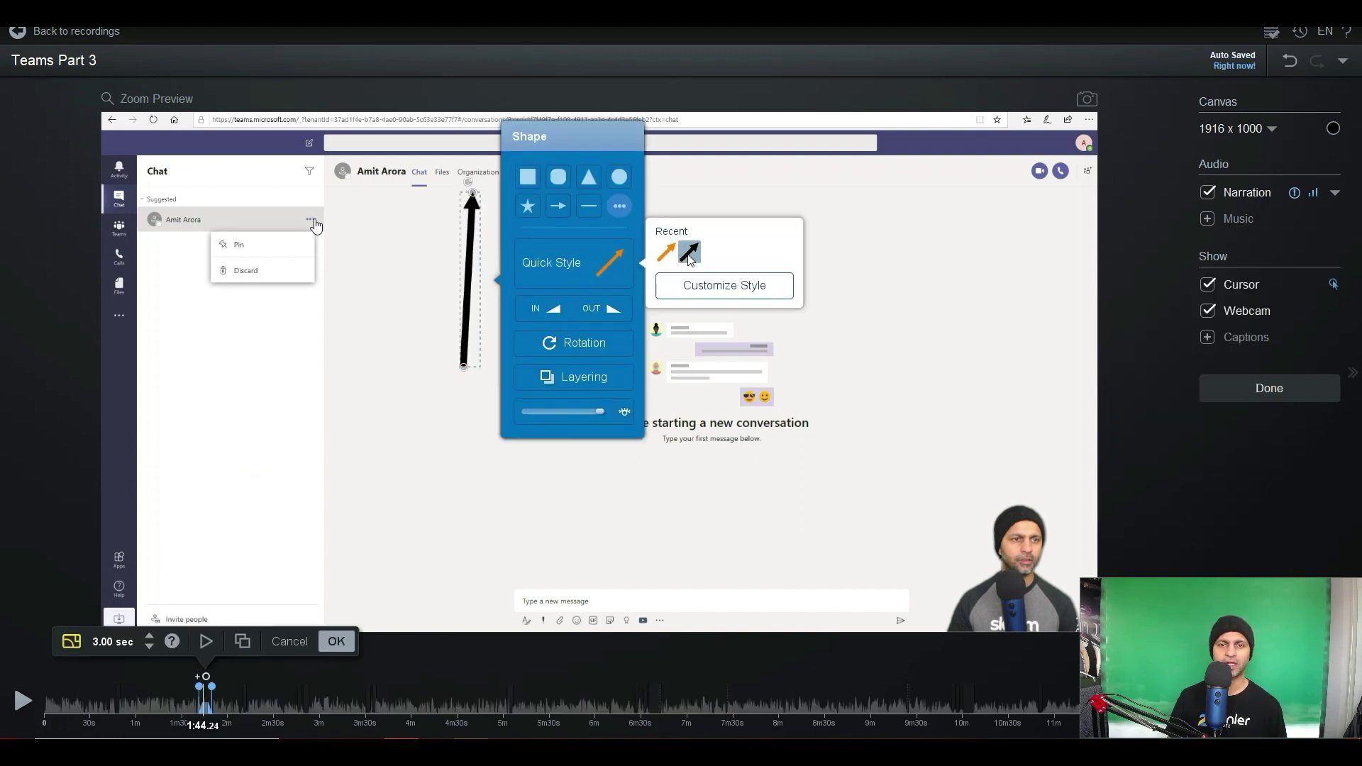
left_click(612, 264)
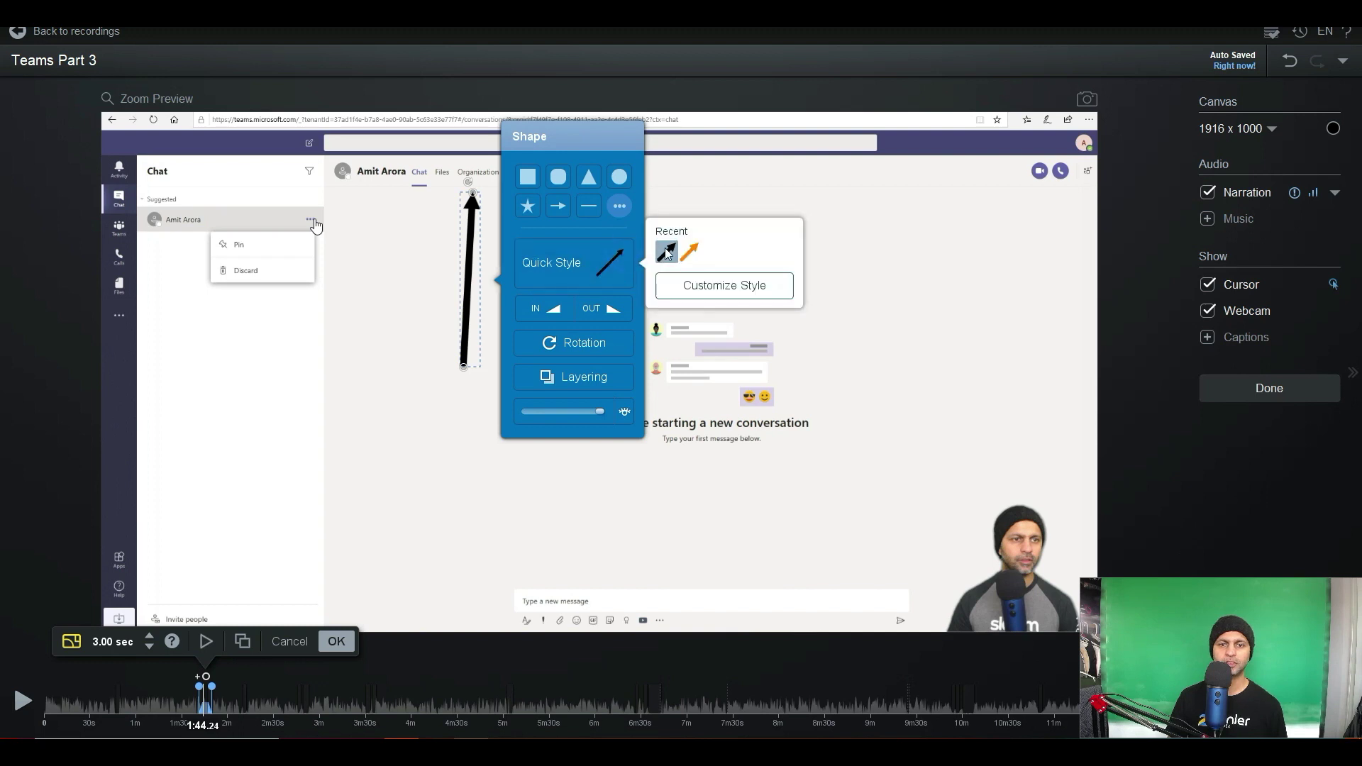
left_click(693, 252)
left_click(611, 261)
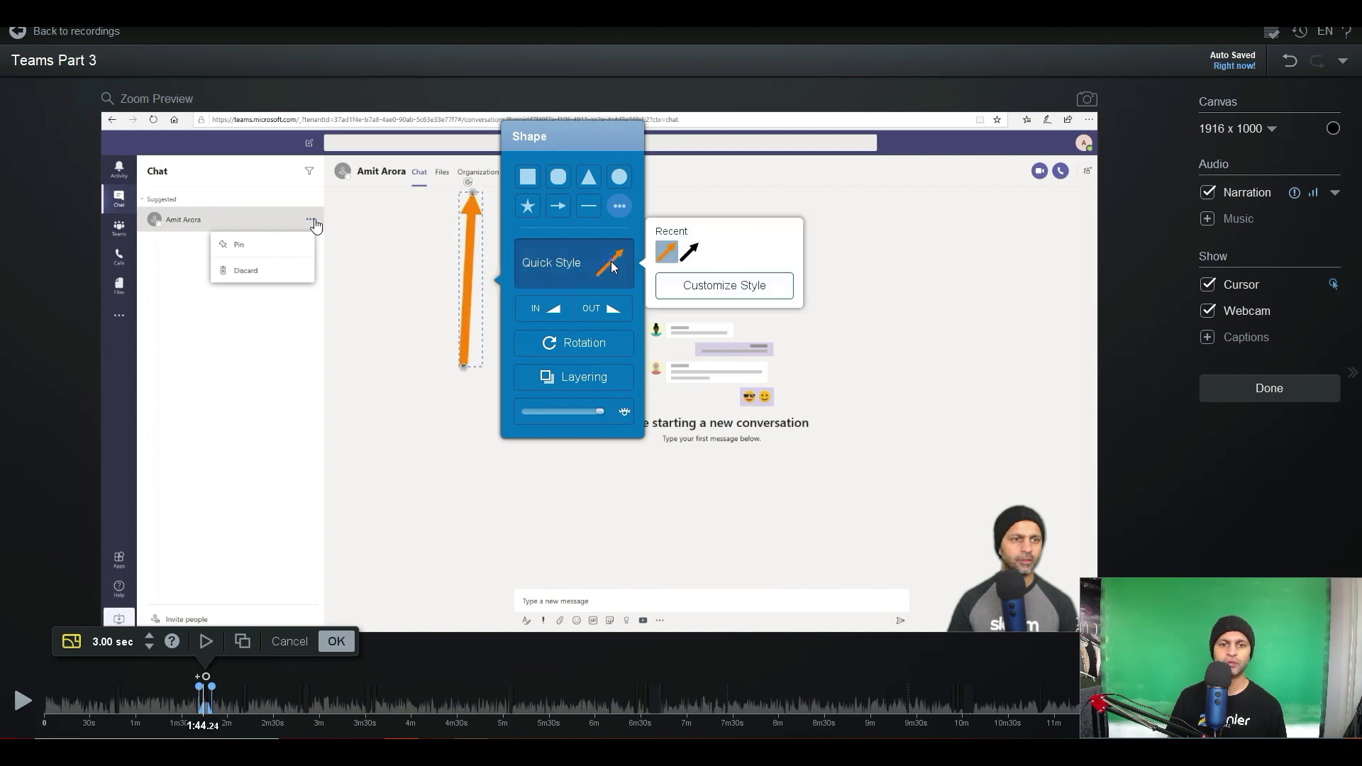
left_click(743, 297)
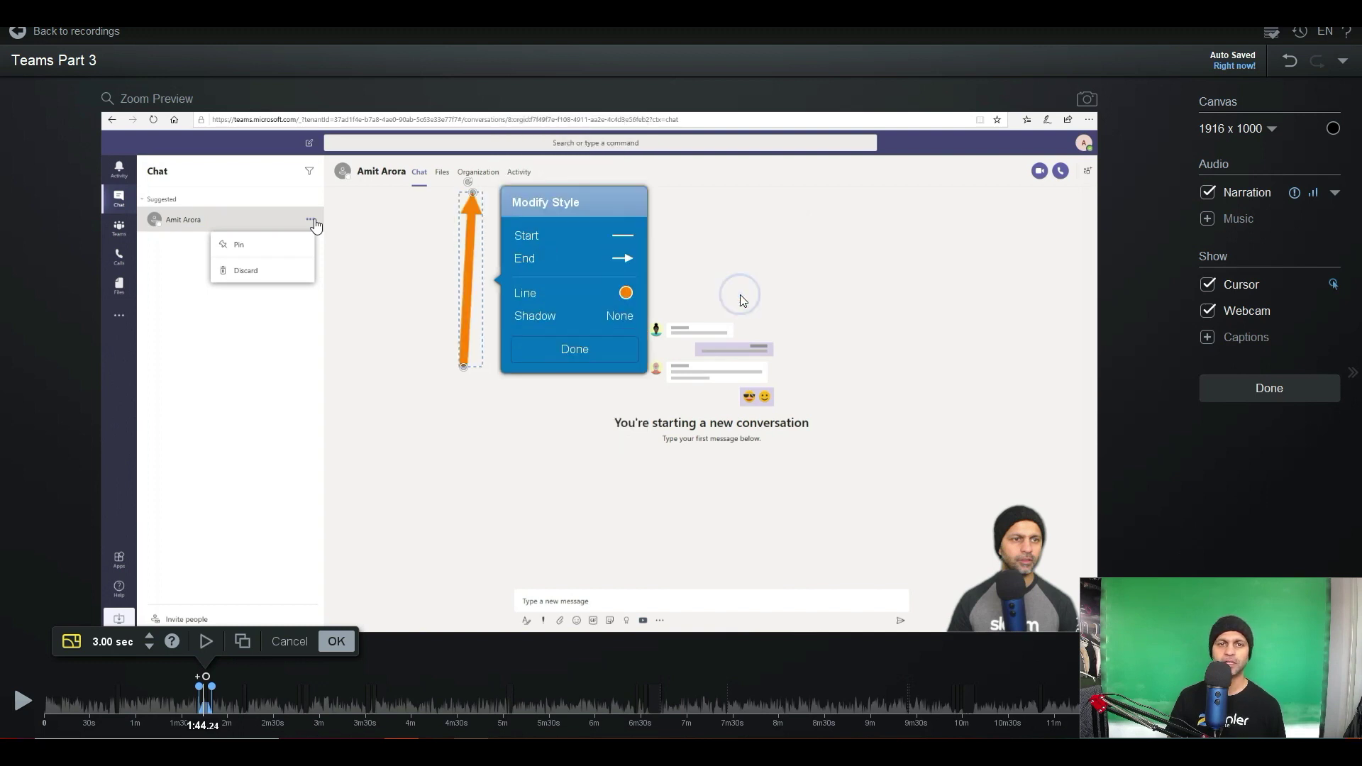
left_click(624, 293)
left_click(726, 191)
left_click(702, 191)
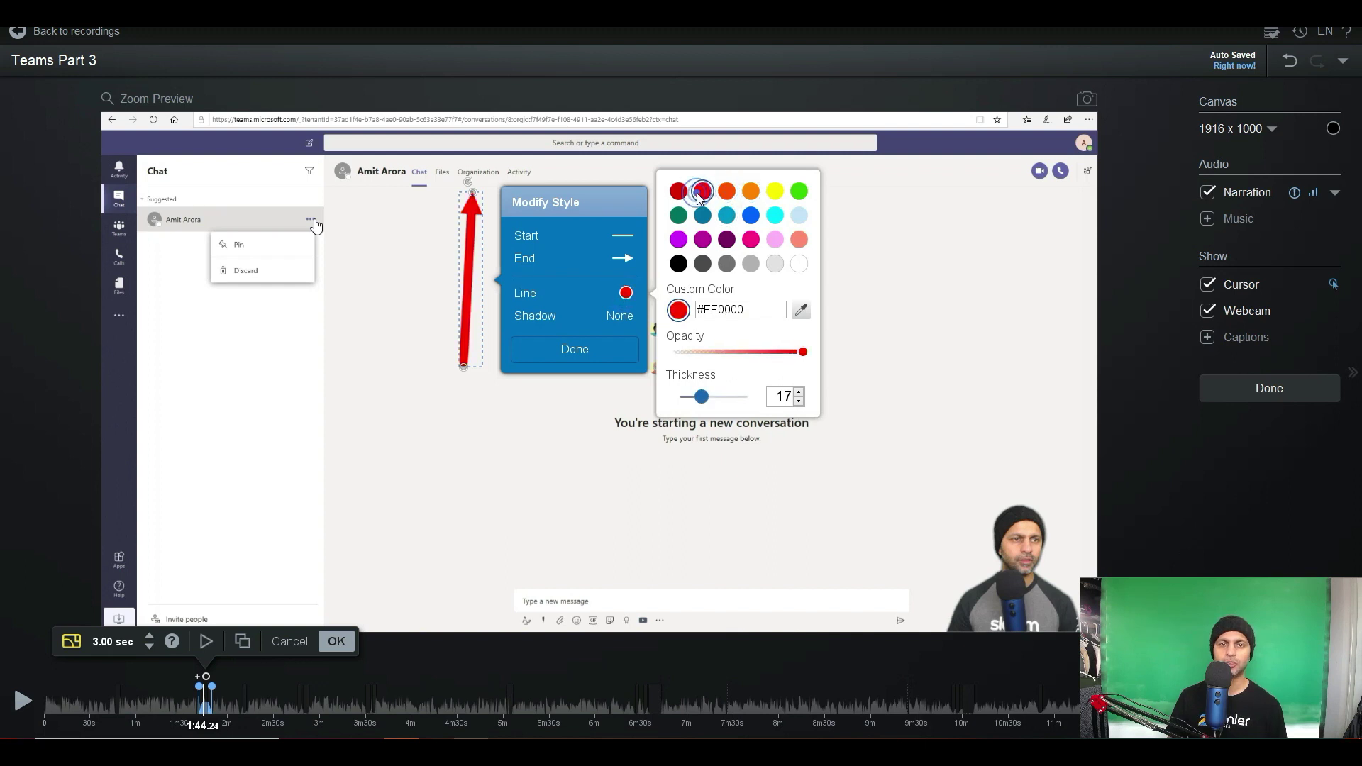
left_click(678, 240)
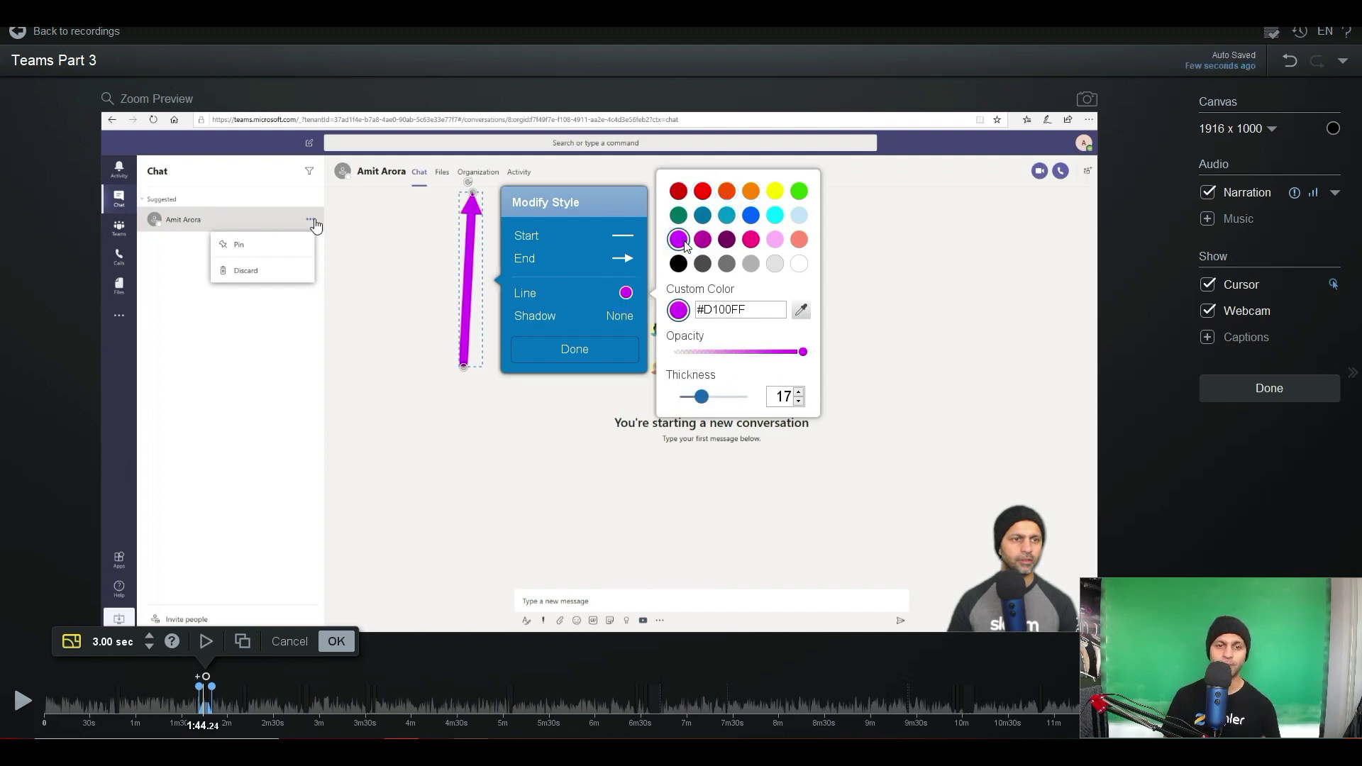
left_click(751, 215)
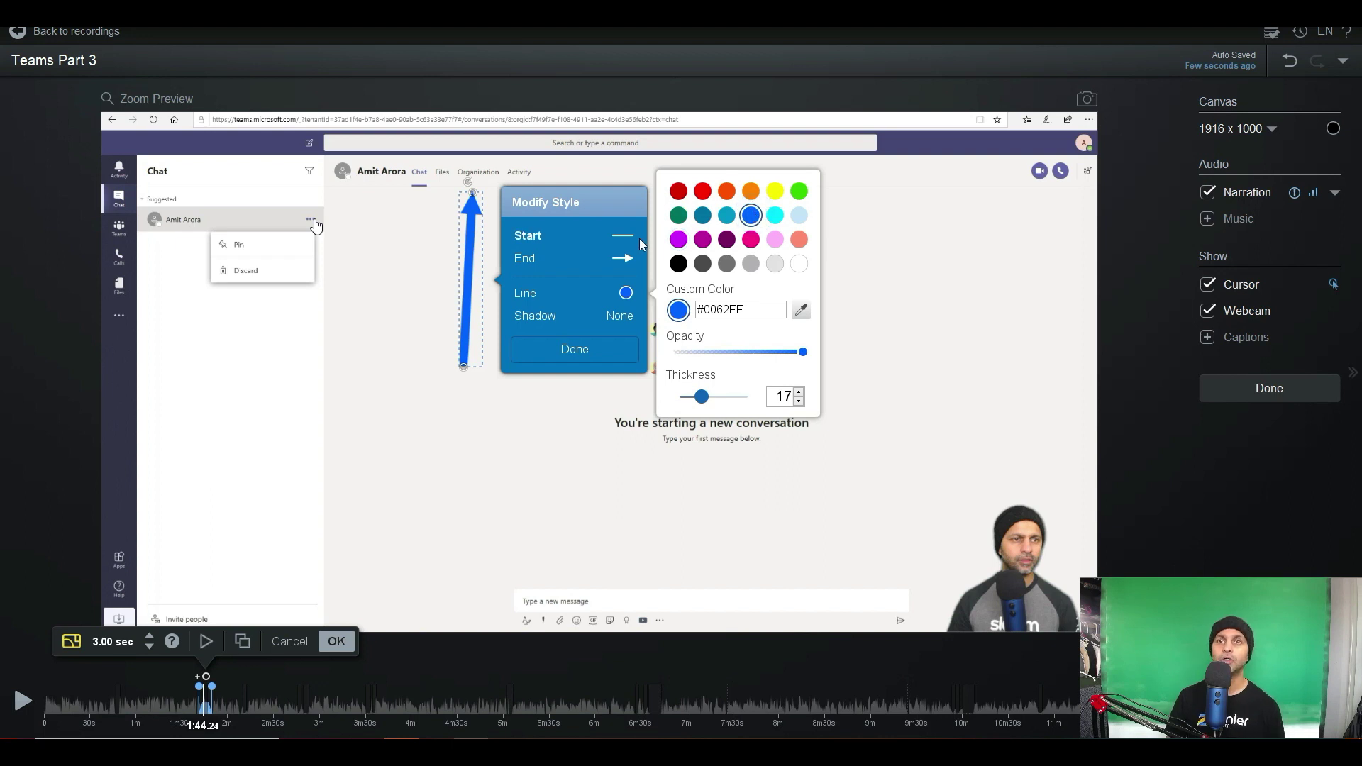
Give the arrow an arrowhead at its start and a square cap at its end.
left_click(610, 236)
left_click(674, 186)
left_click(678, 257)
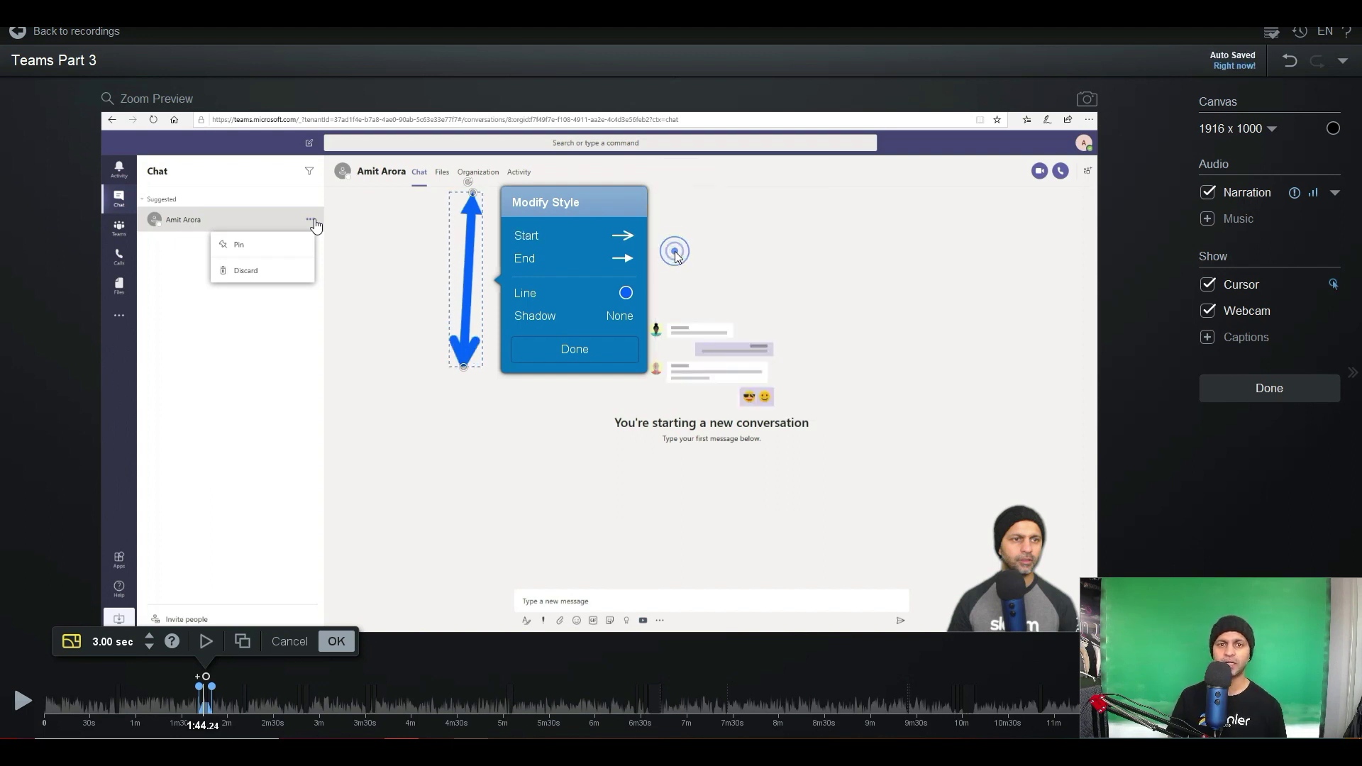
left_click(623, 258)
left_click(690, 262)
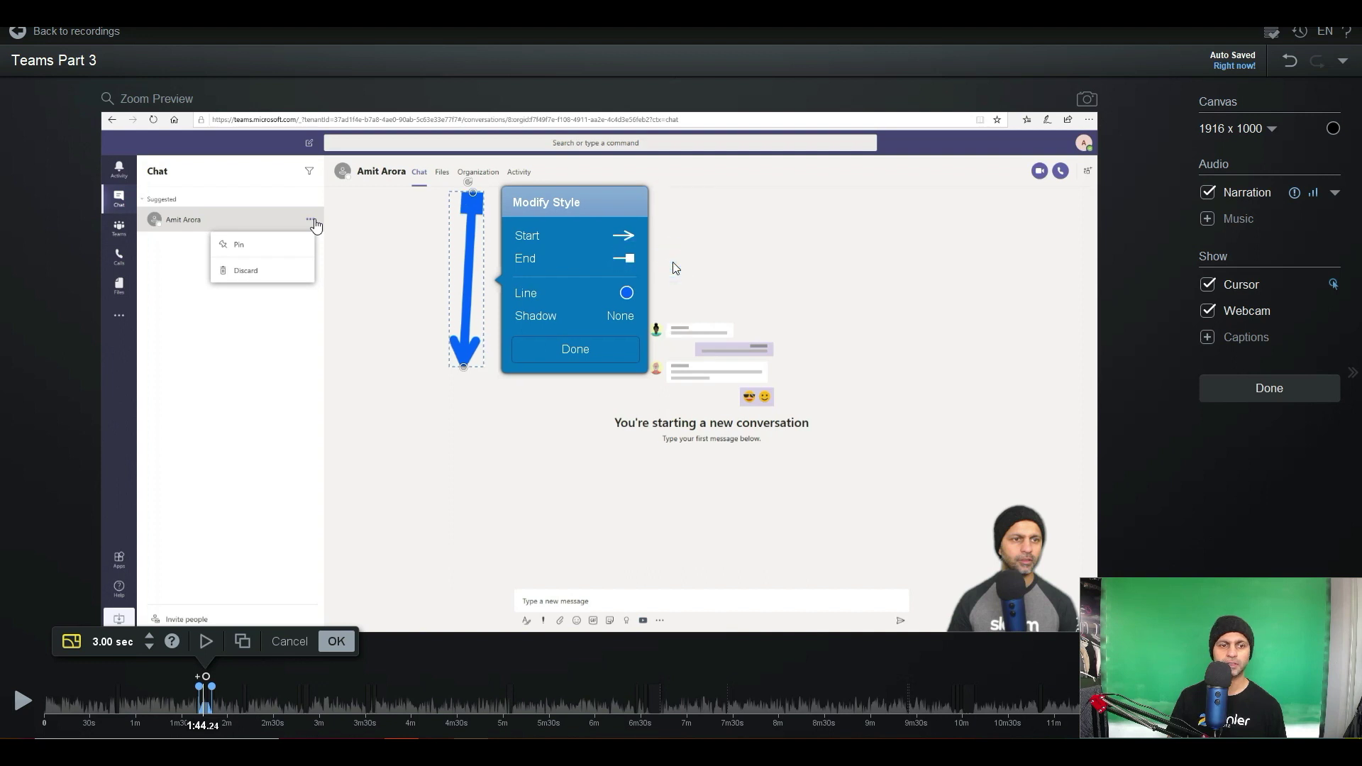
Reshape the arrow to point straight up at the Organization tab.
left_click_drag(465, 364, 381, 236)
left_click_drag(471, 193, 494, 402)
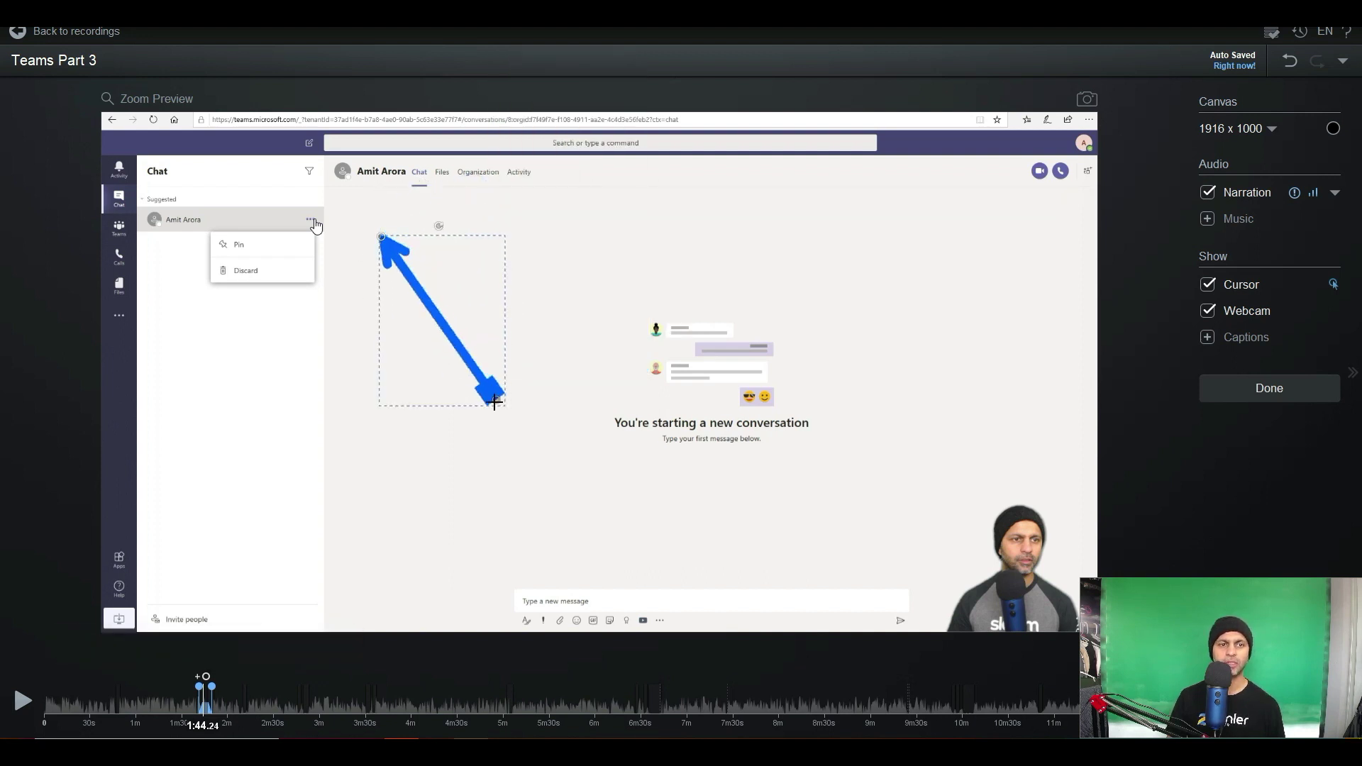
left_click_drag(388, 223, 486, 179)
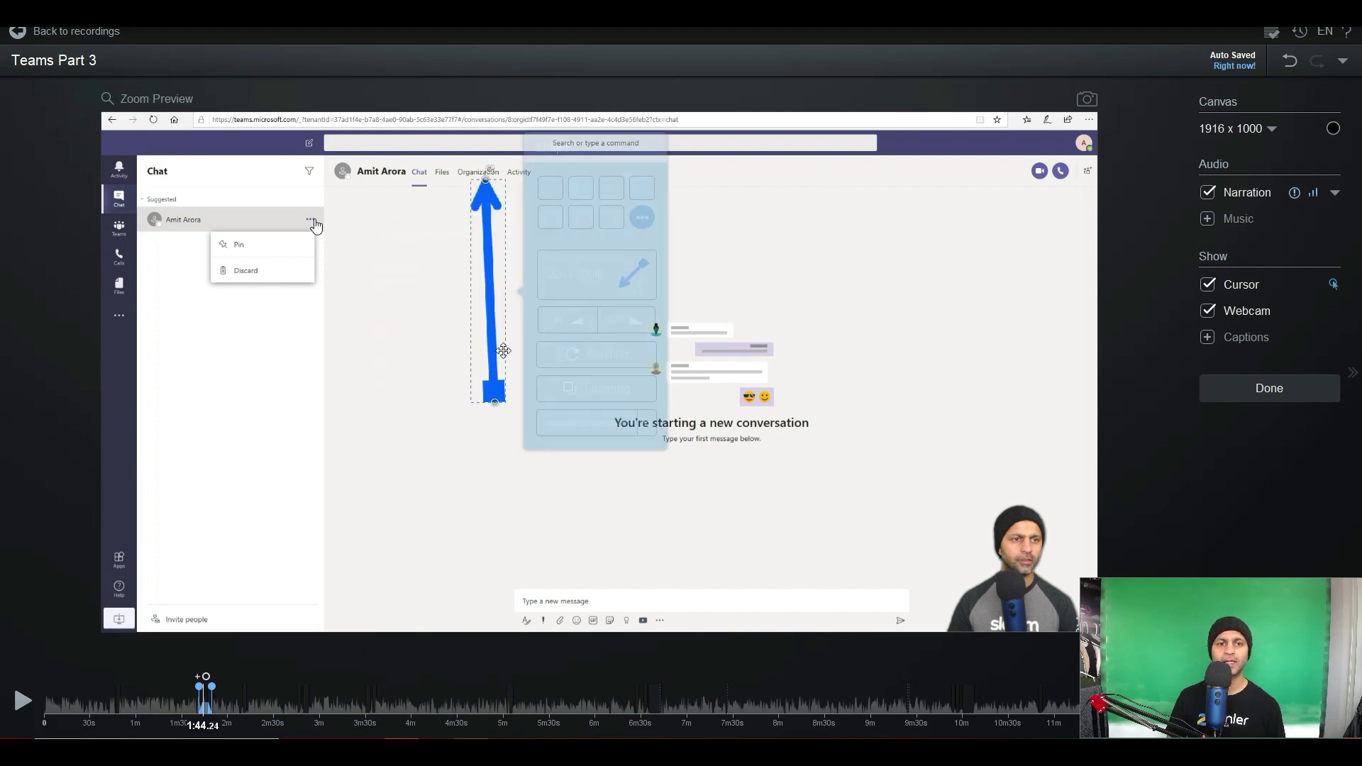
left_click_drag(492, 403, 479, 318)
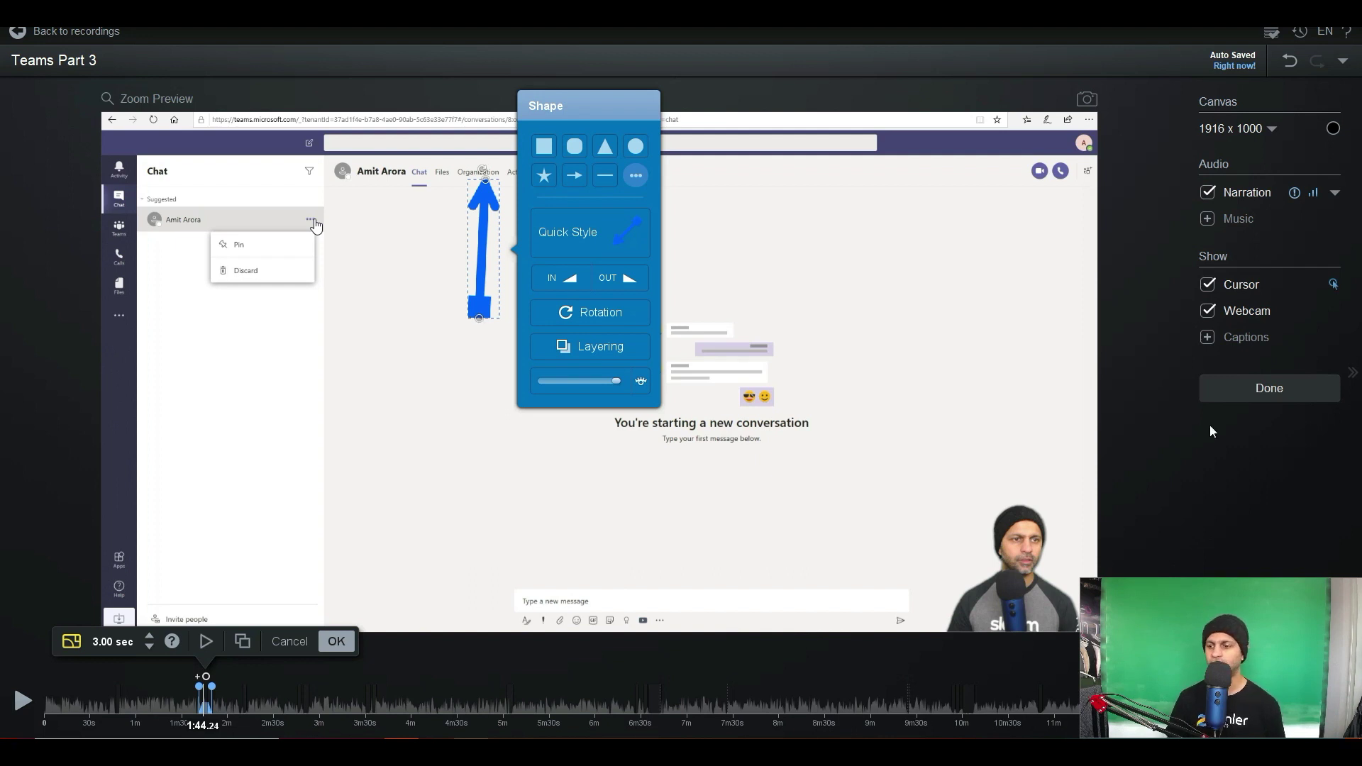
Shorten the arrow overlay to 2.24 seconds starting at 1:44.76 and copy it.
left_click(1342, 705)
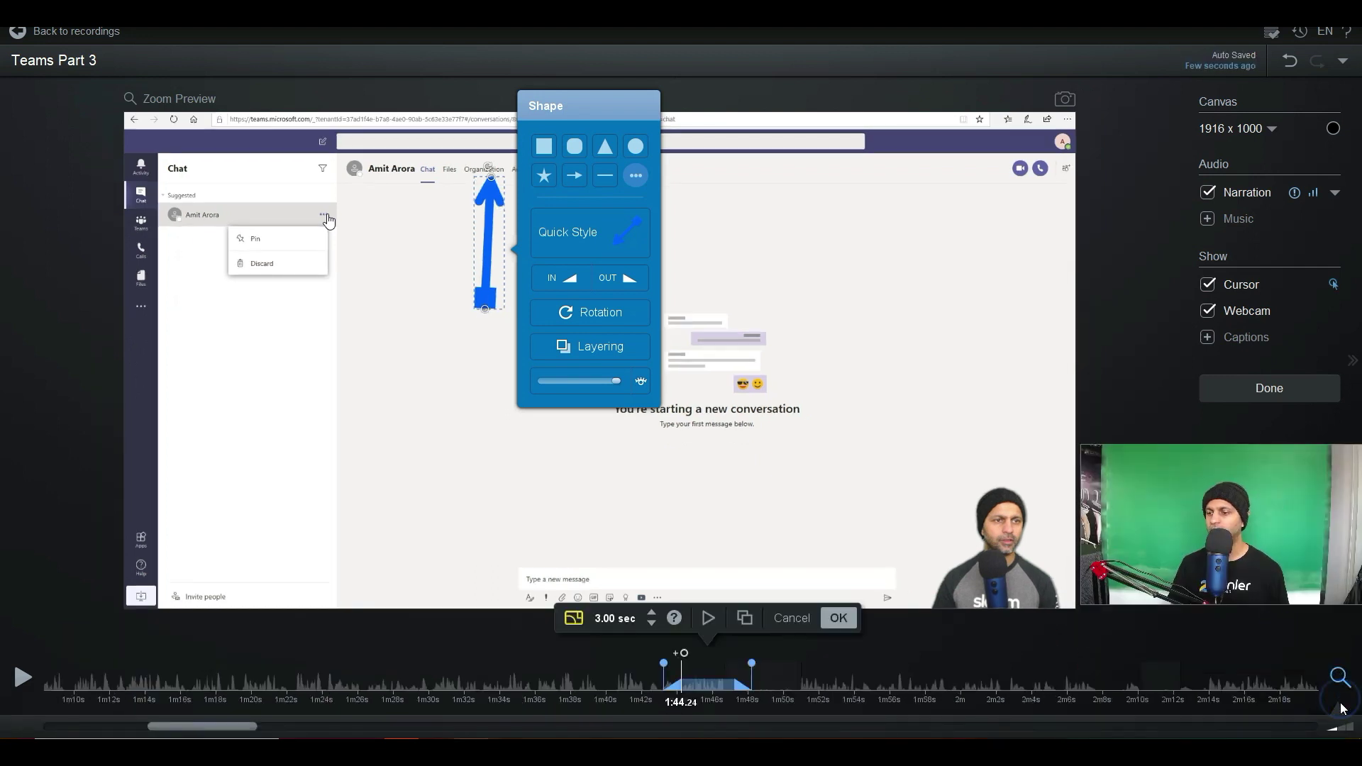
left_click(1346, 730)
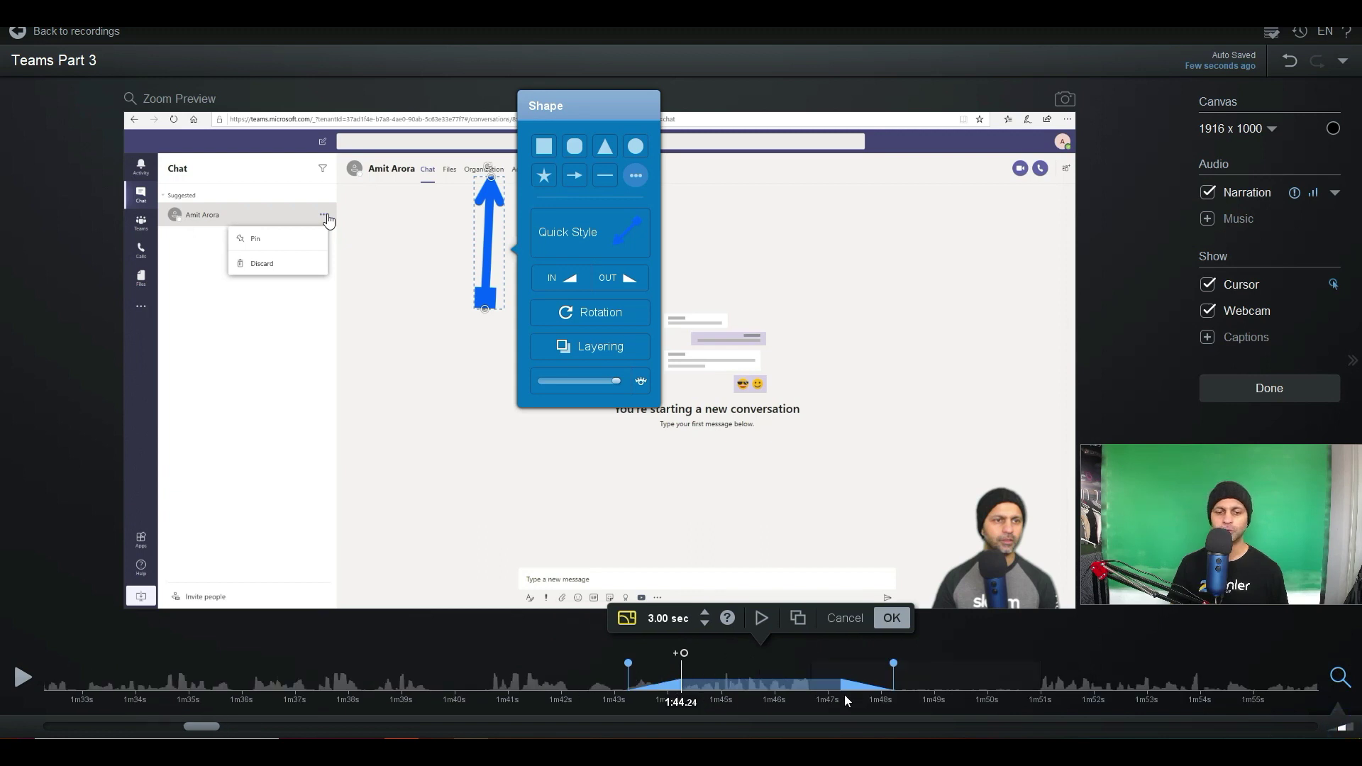
left_click_drag(628, 663, 656, 665)
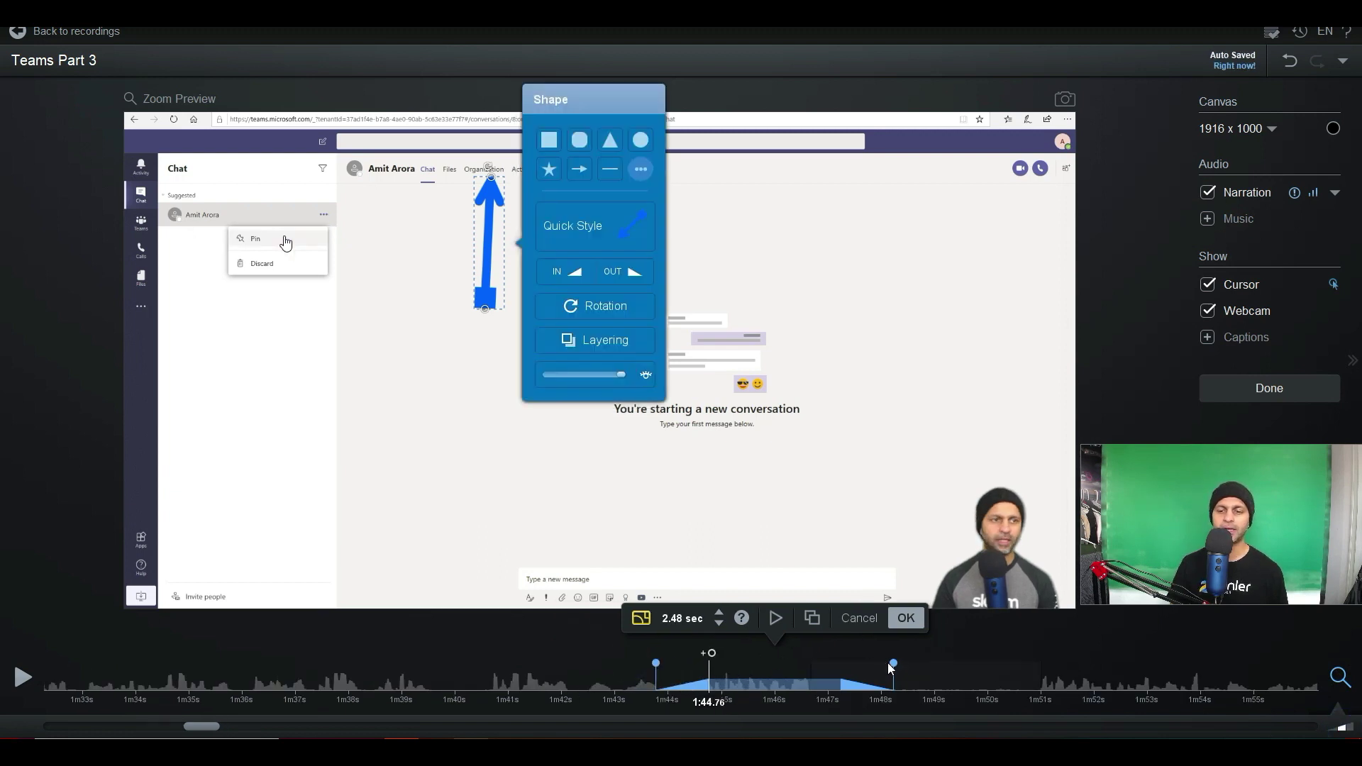
left_click_drag(829, 670, 881, 663)
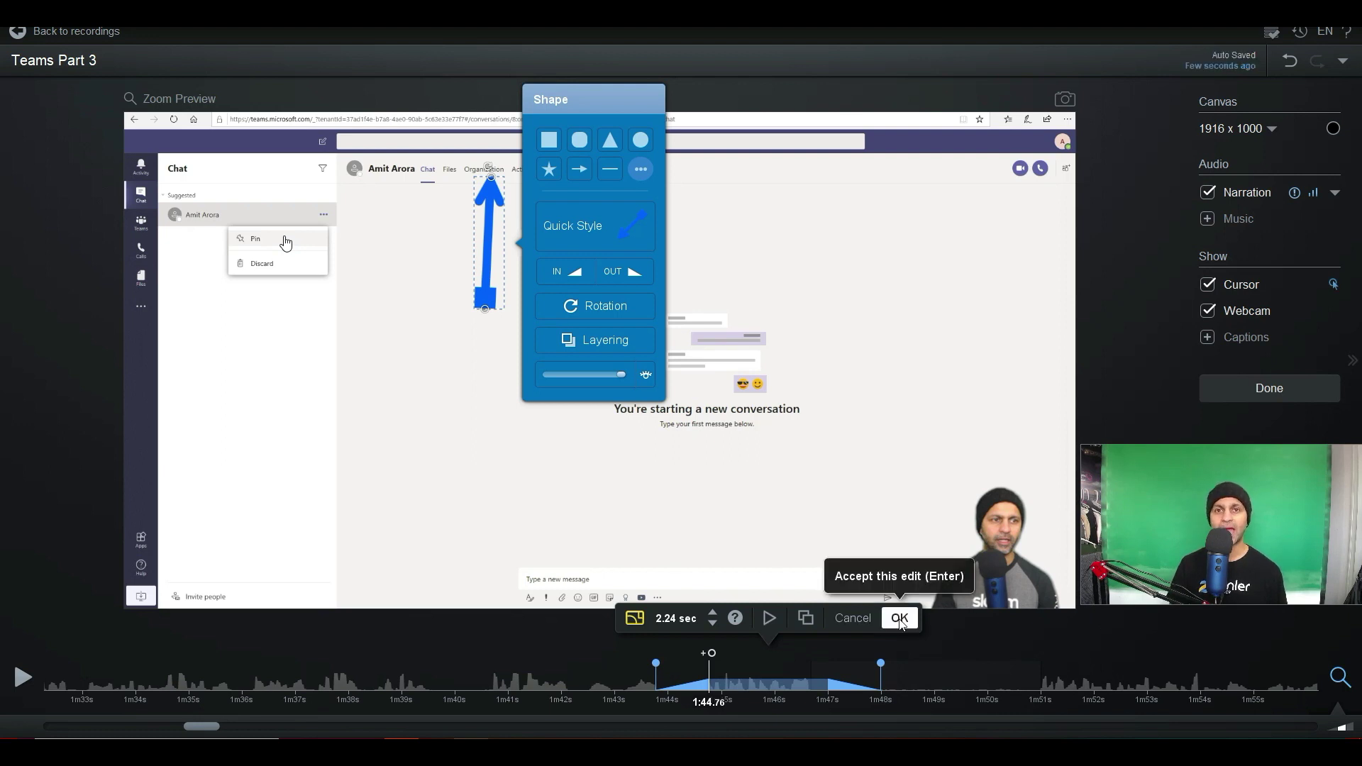
left_click(806, 620)
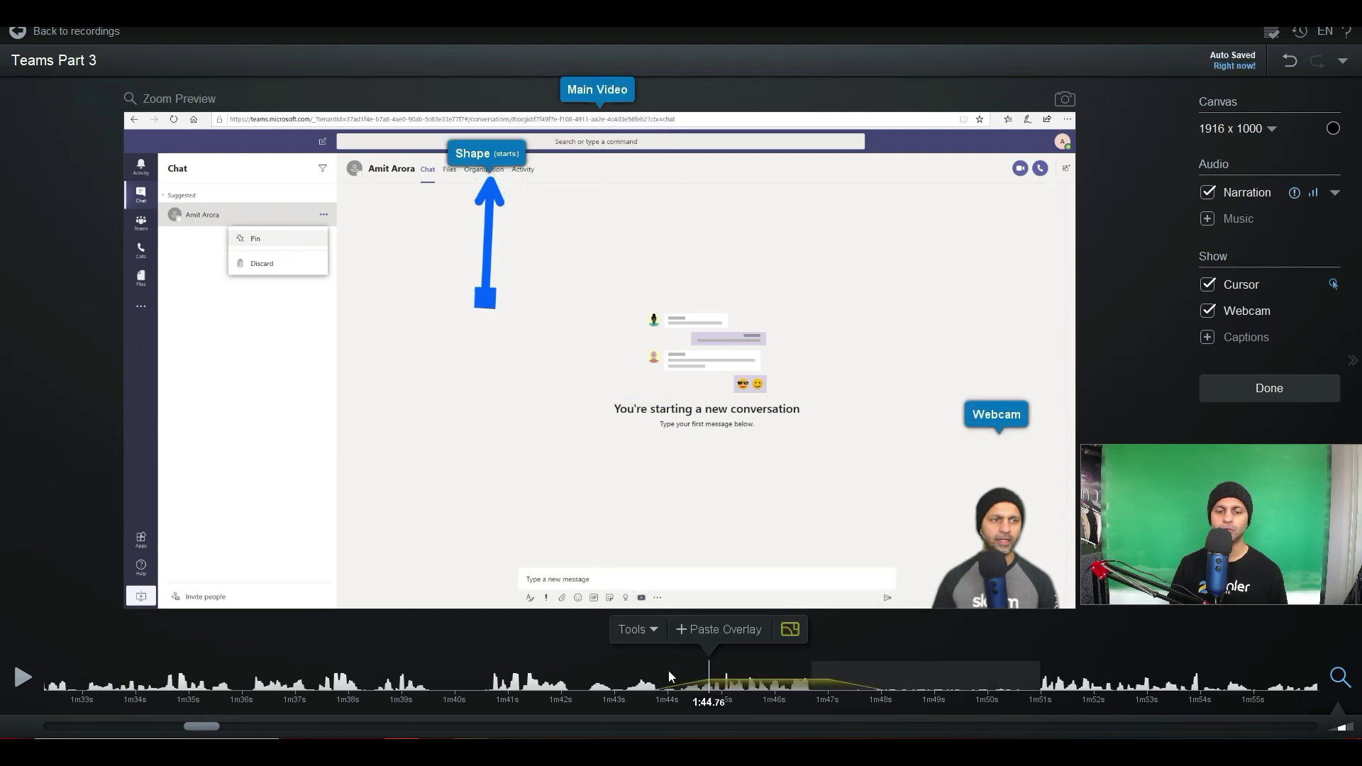
Paste a second 2.28-second arrow beside the first, slanted toward the Activity tab.
left_click(667, 638)
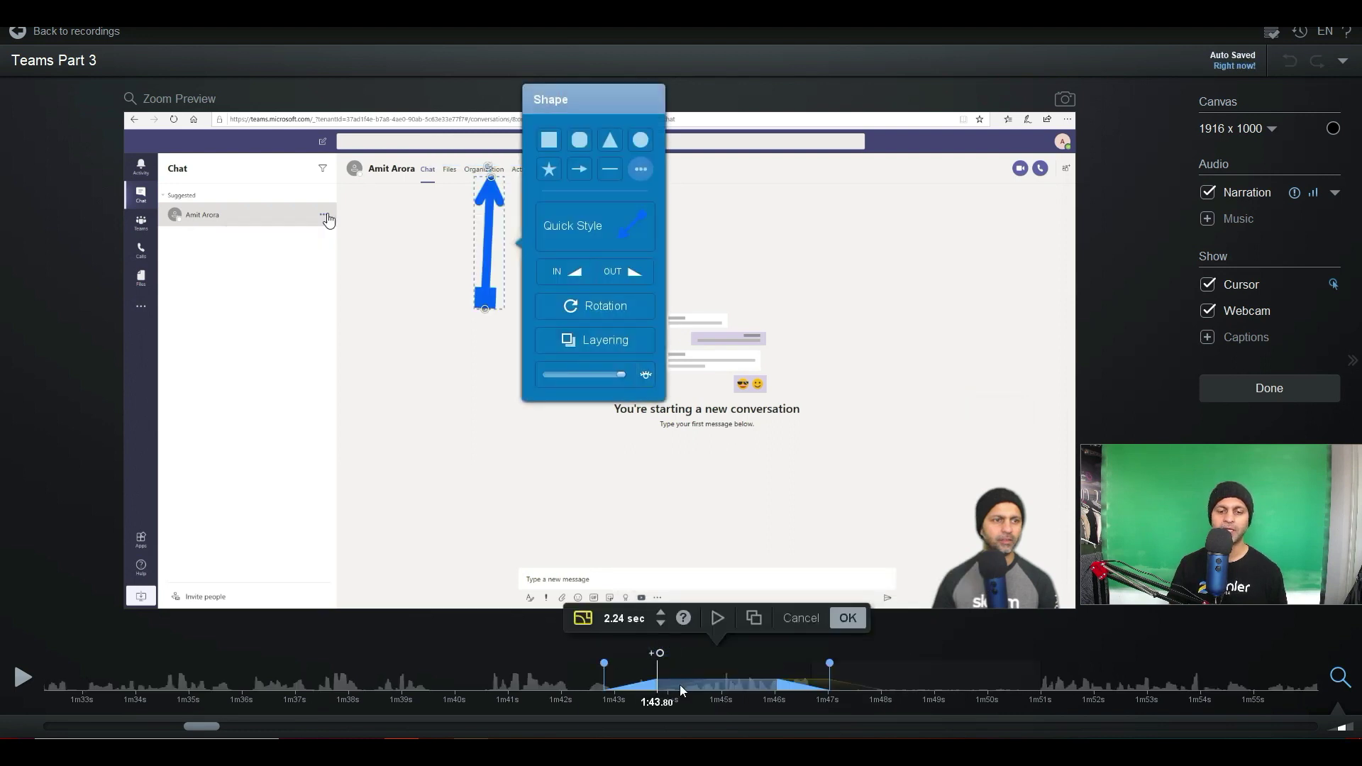
left_click(705, 682)
left_click_drag(604, 665, 657, 671)
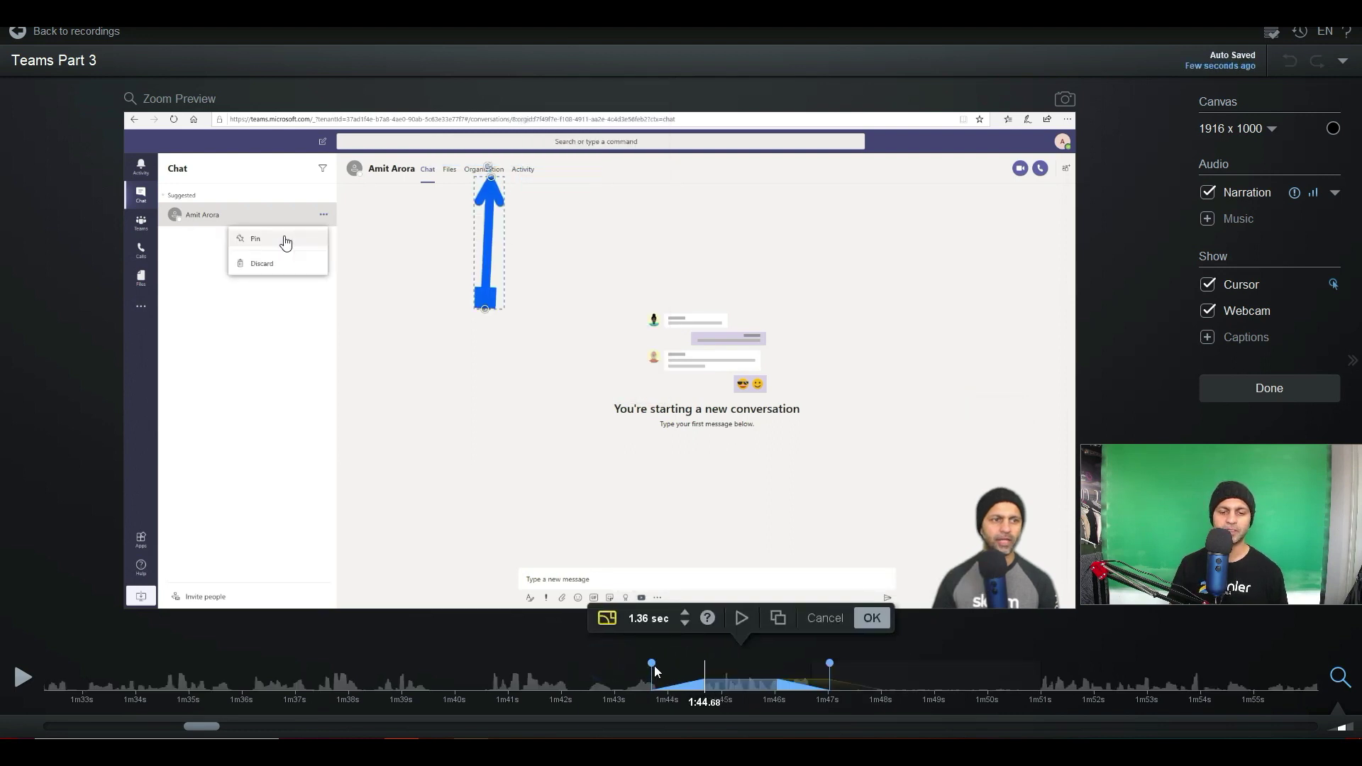
left_click_drag(829, 664, 879, 667)
left_click_drag(495, 174, 589, 199)
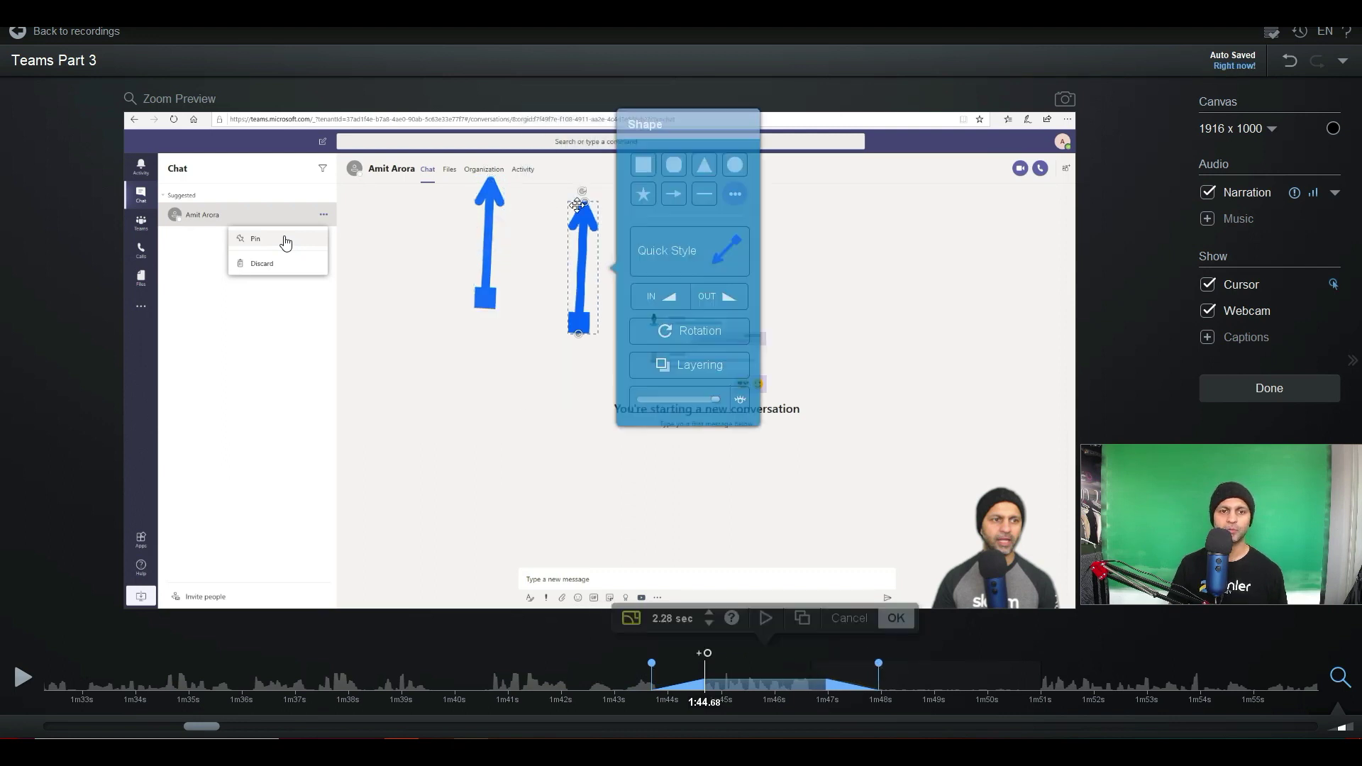
left_click_drag(583, 210, 531, 174)
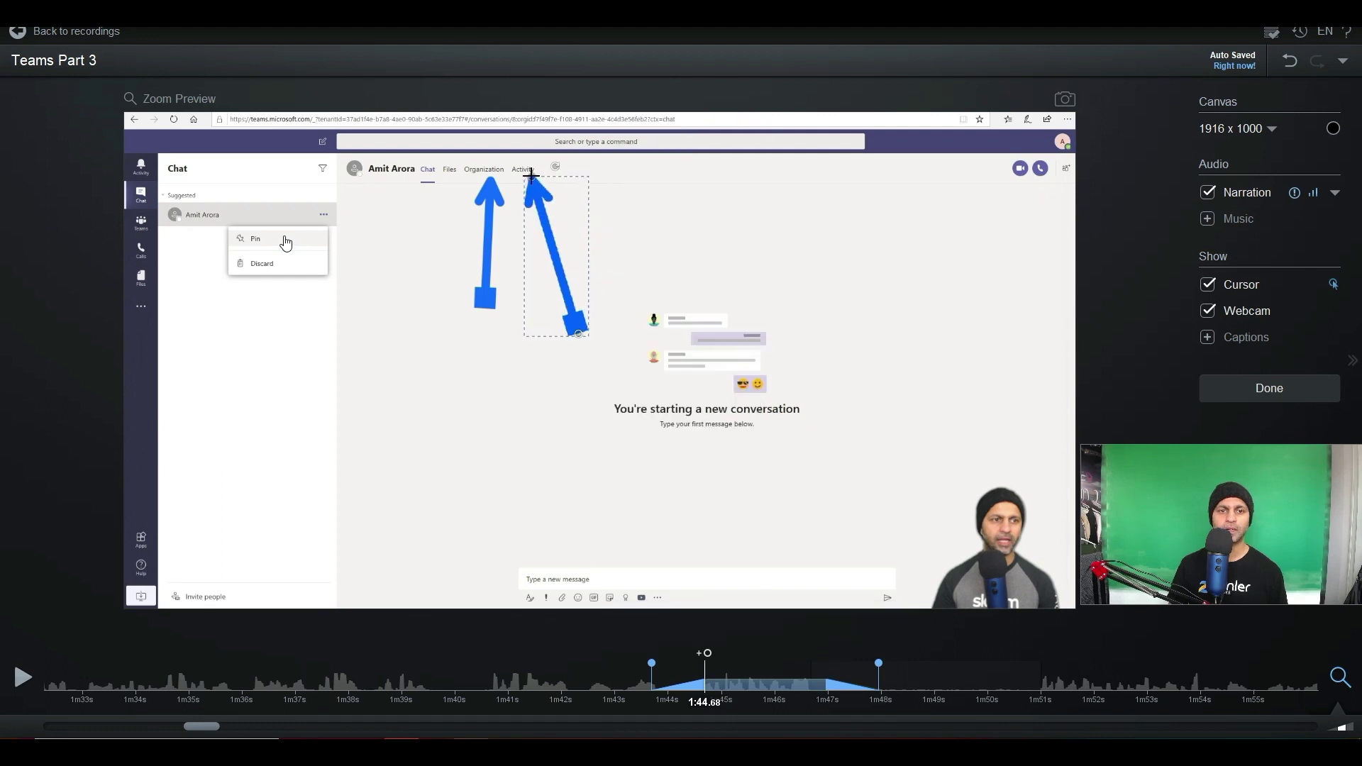
left_click_drag(579, 325, 568, 311)
Turn off narration audio and play the recording from 1:43.04.
left_click(618, 682)
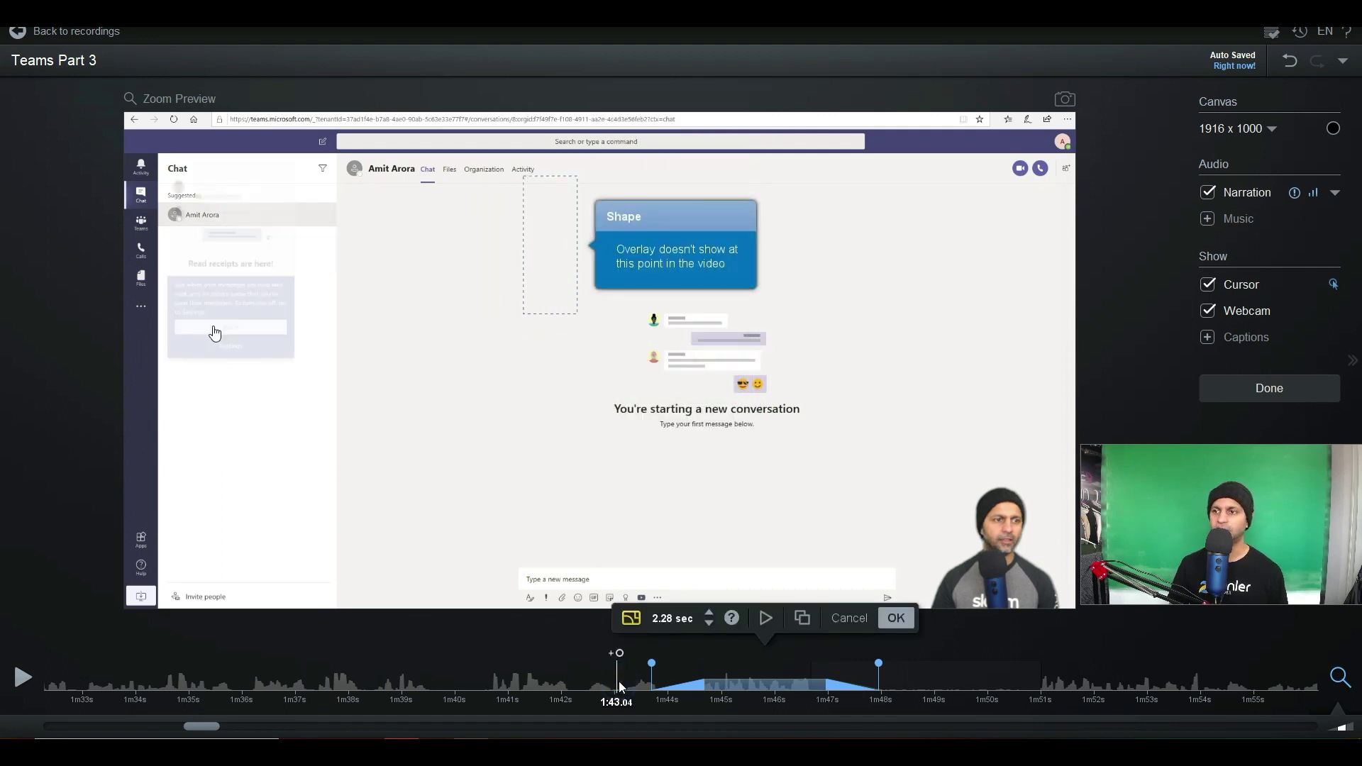
left_click(1208, 193)
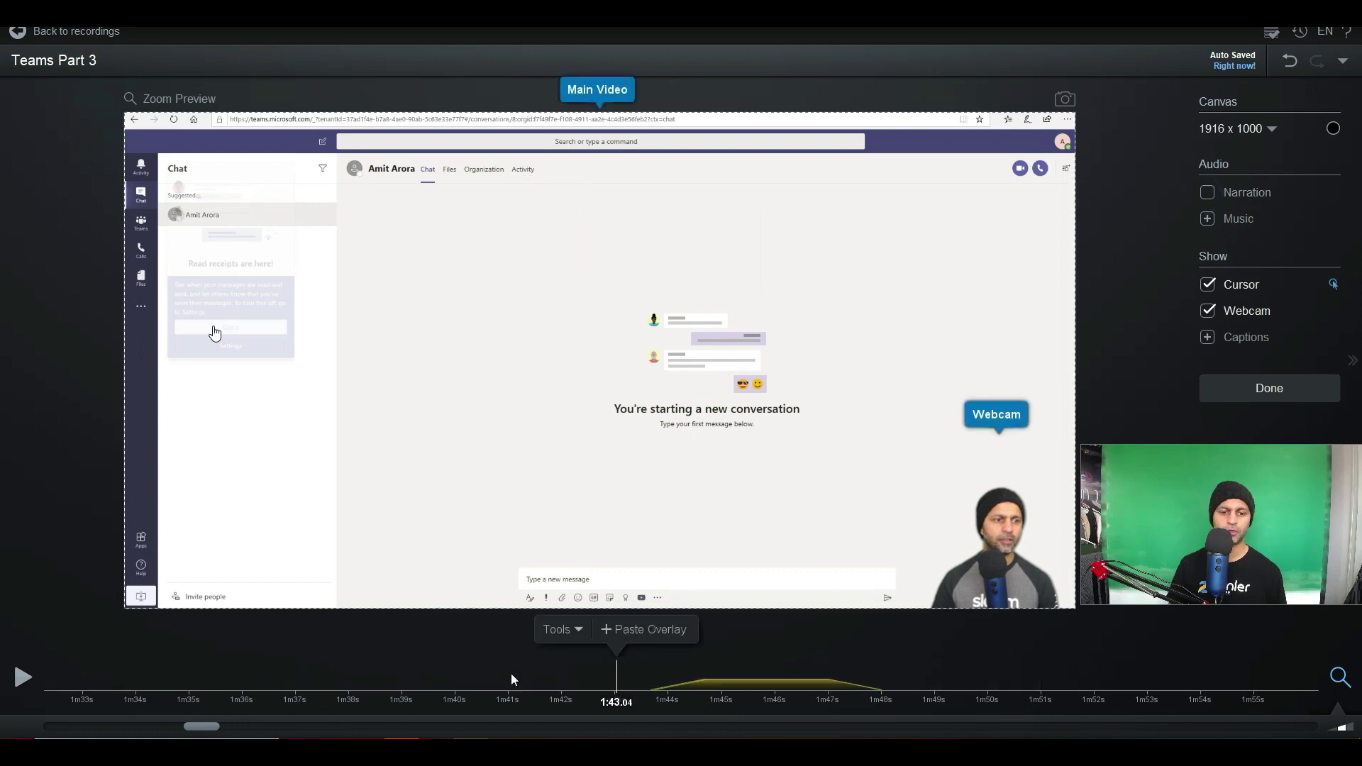
left_click(22, 678)
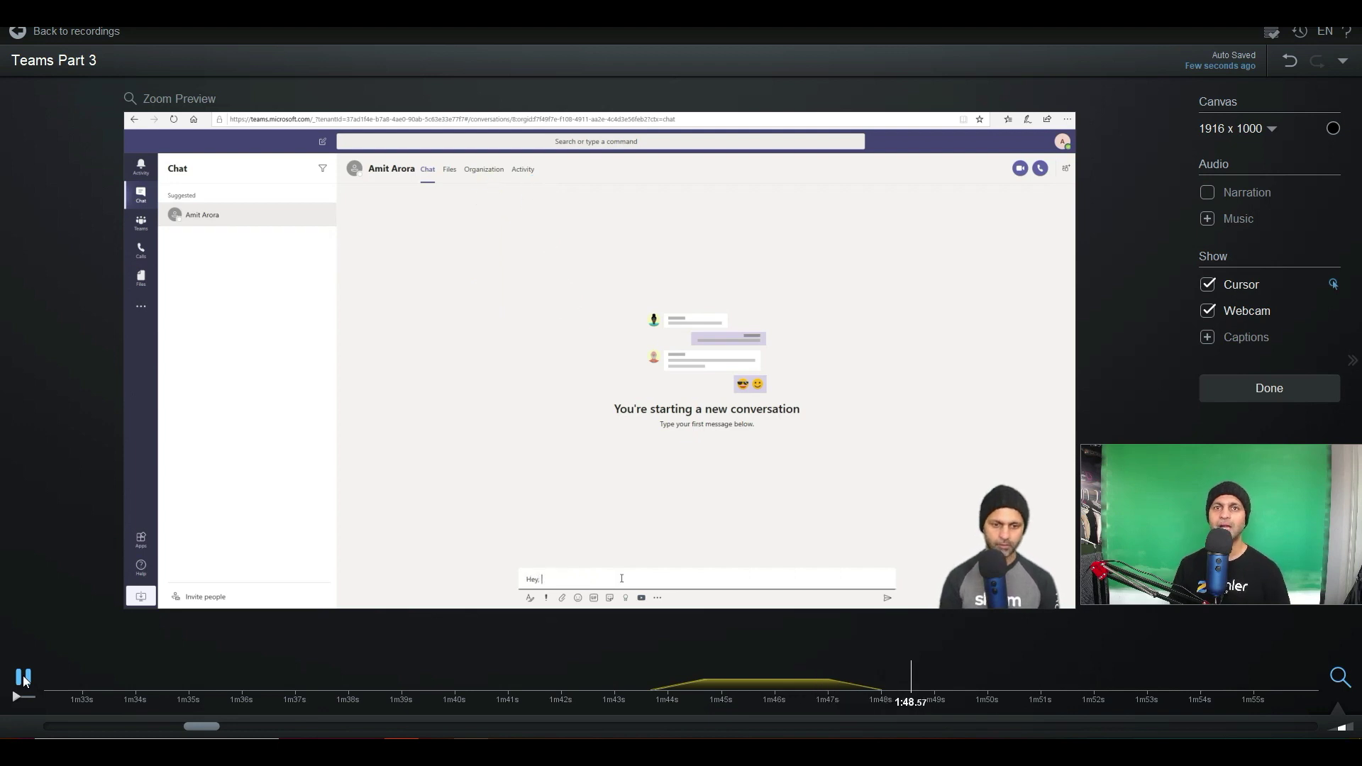
Pause playback, return to about 1:43, and bring up Tools' Overlay options.
left_click(23, 678)
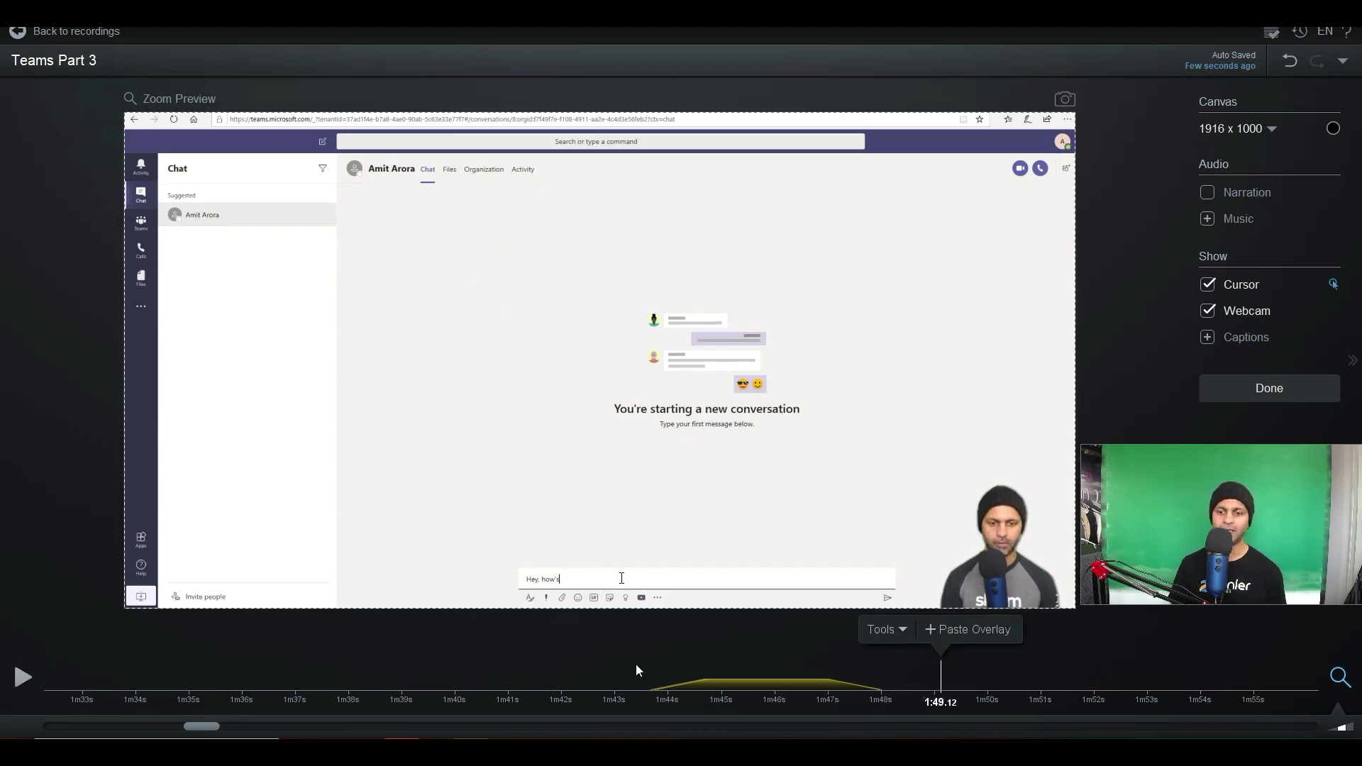
left_click(897, 627)
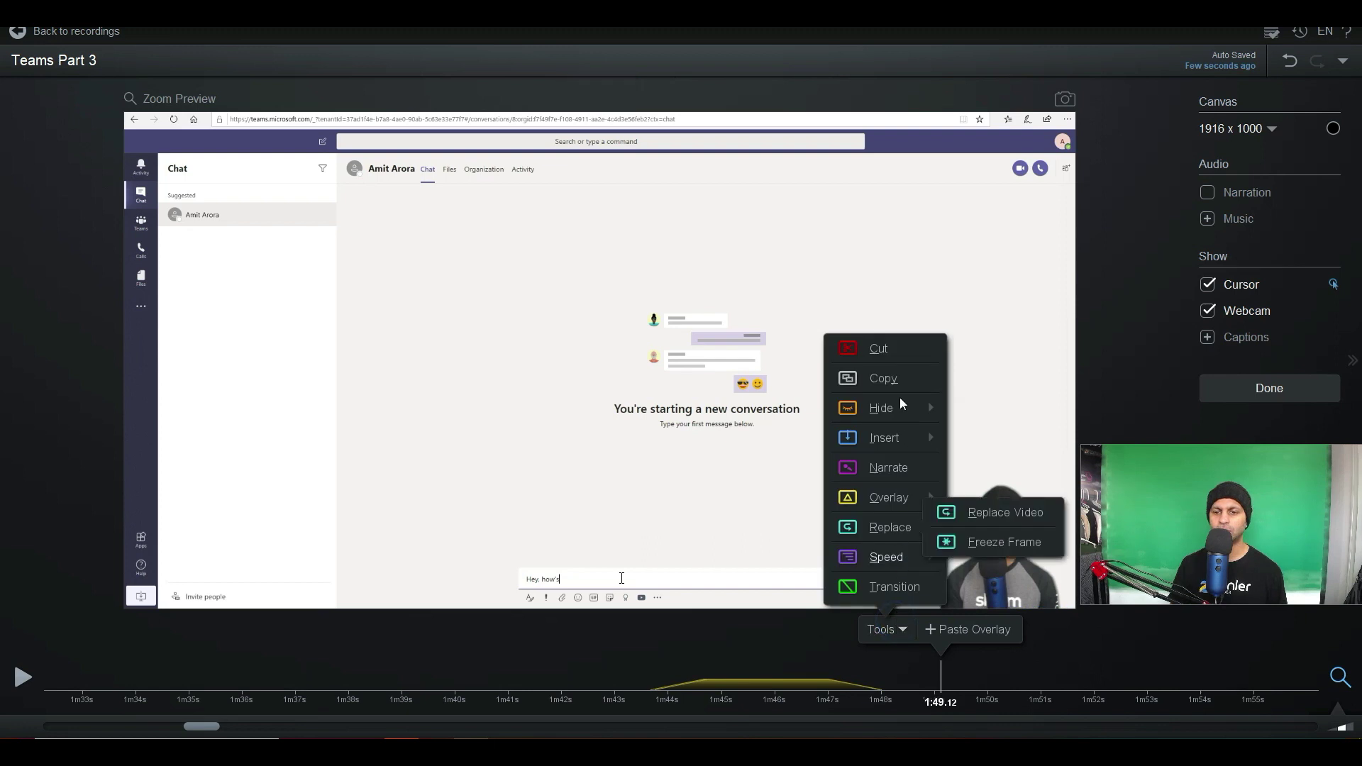
mouse_move(903, 496)
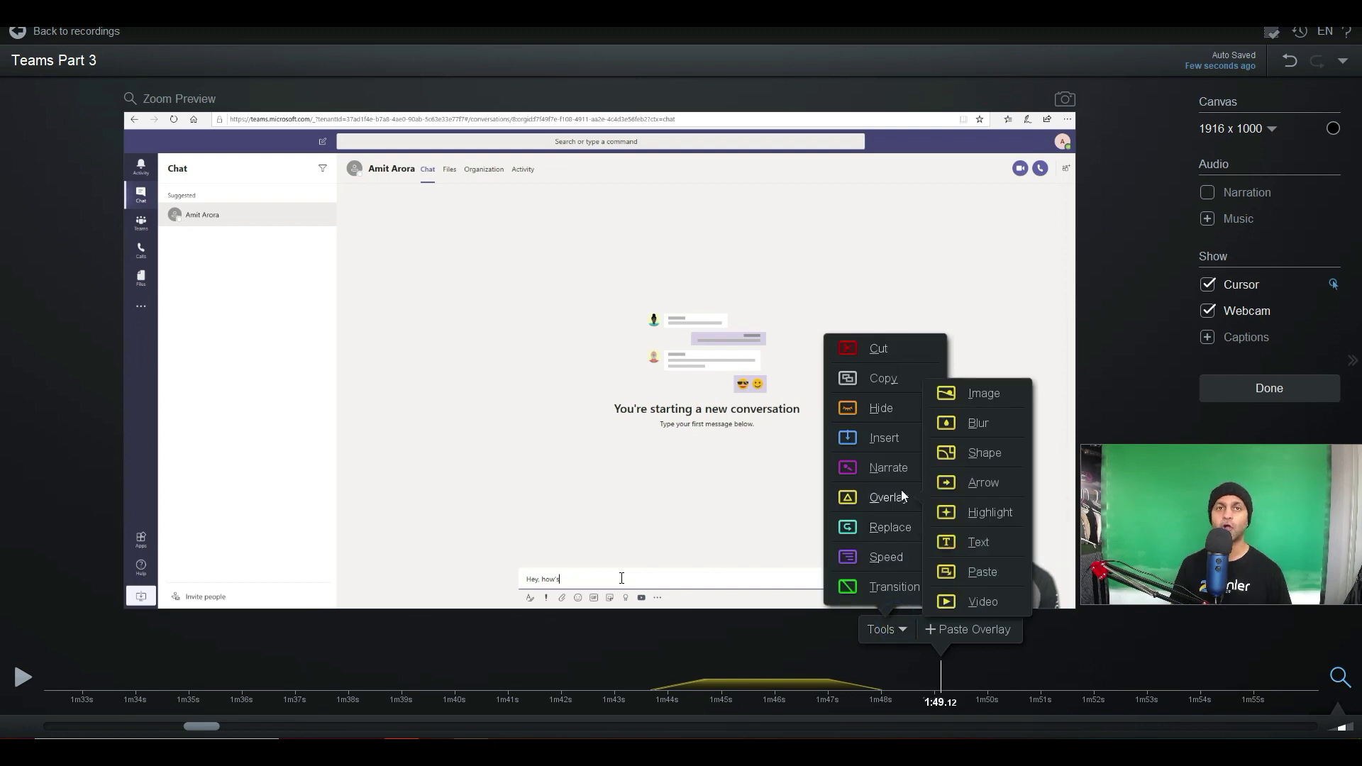
left_click(654, 681)
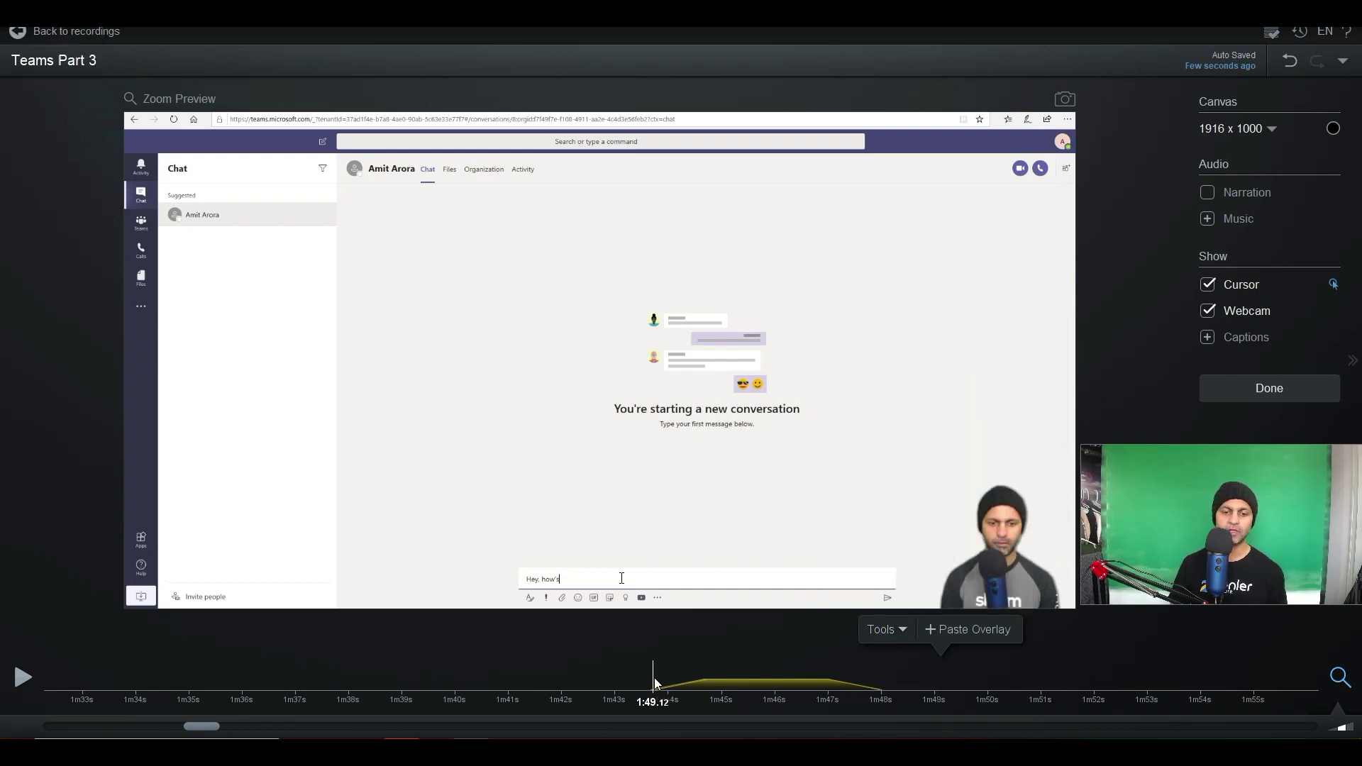
left_click(606, 634)
Add a text overlay reading 'This is some text overlay' and review its style options.
mouse_move(611, 472)
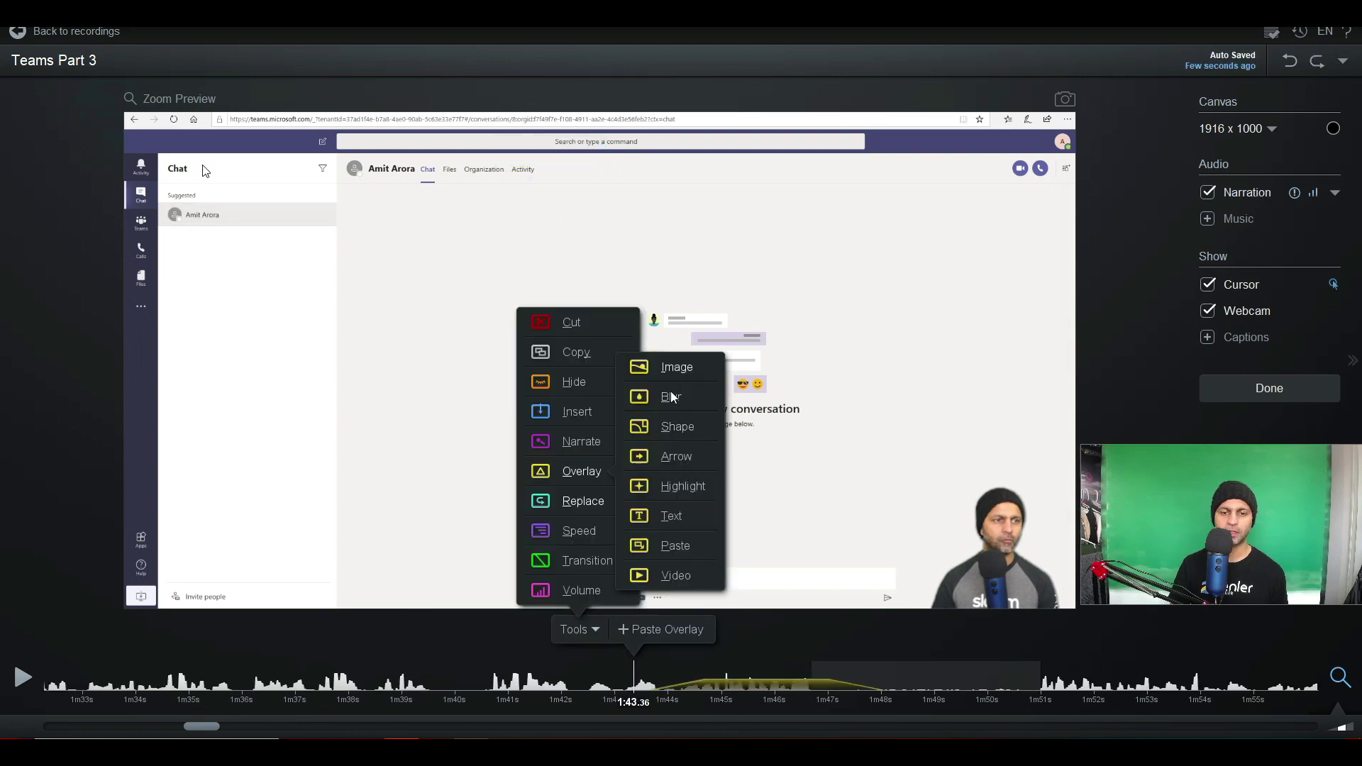
left_click(673, 513)
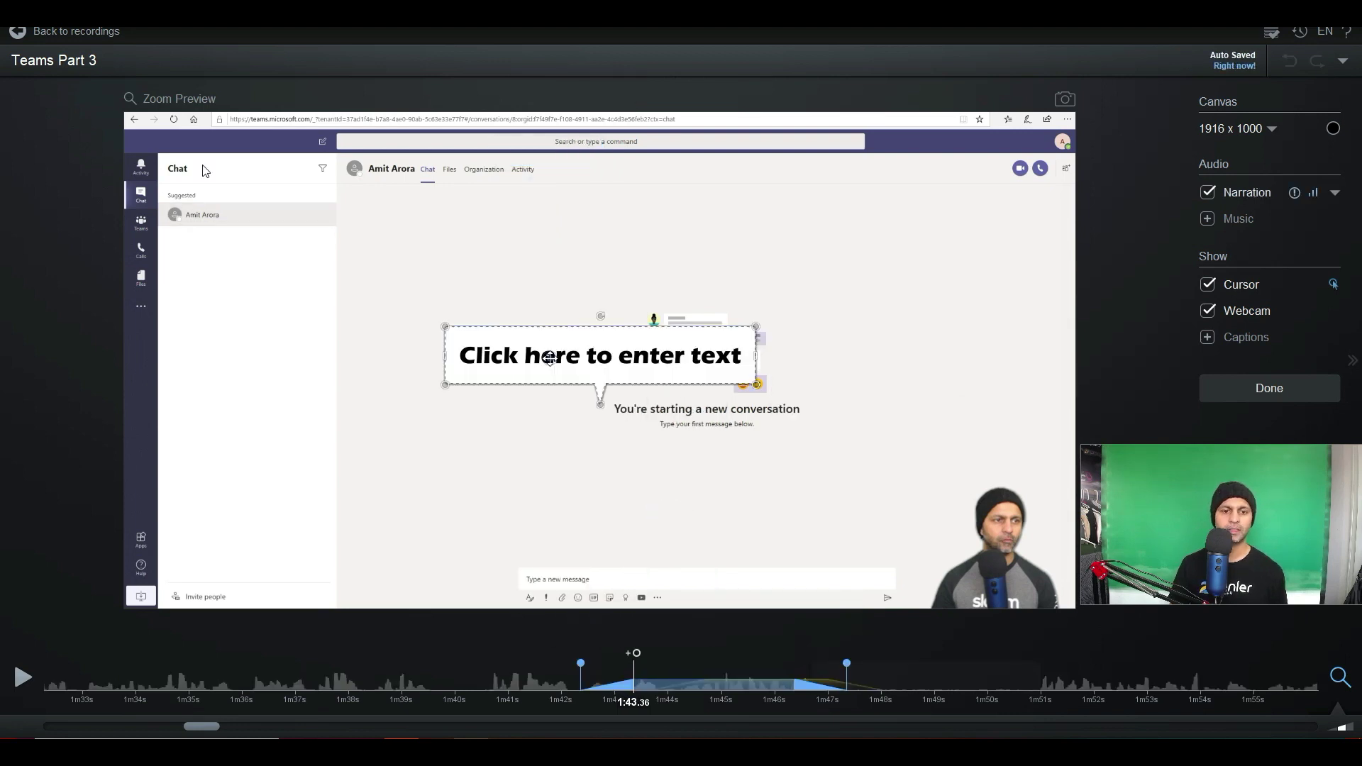
left_click(550, 358)
type("This is some text overlay")
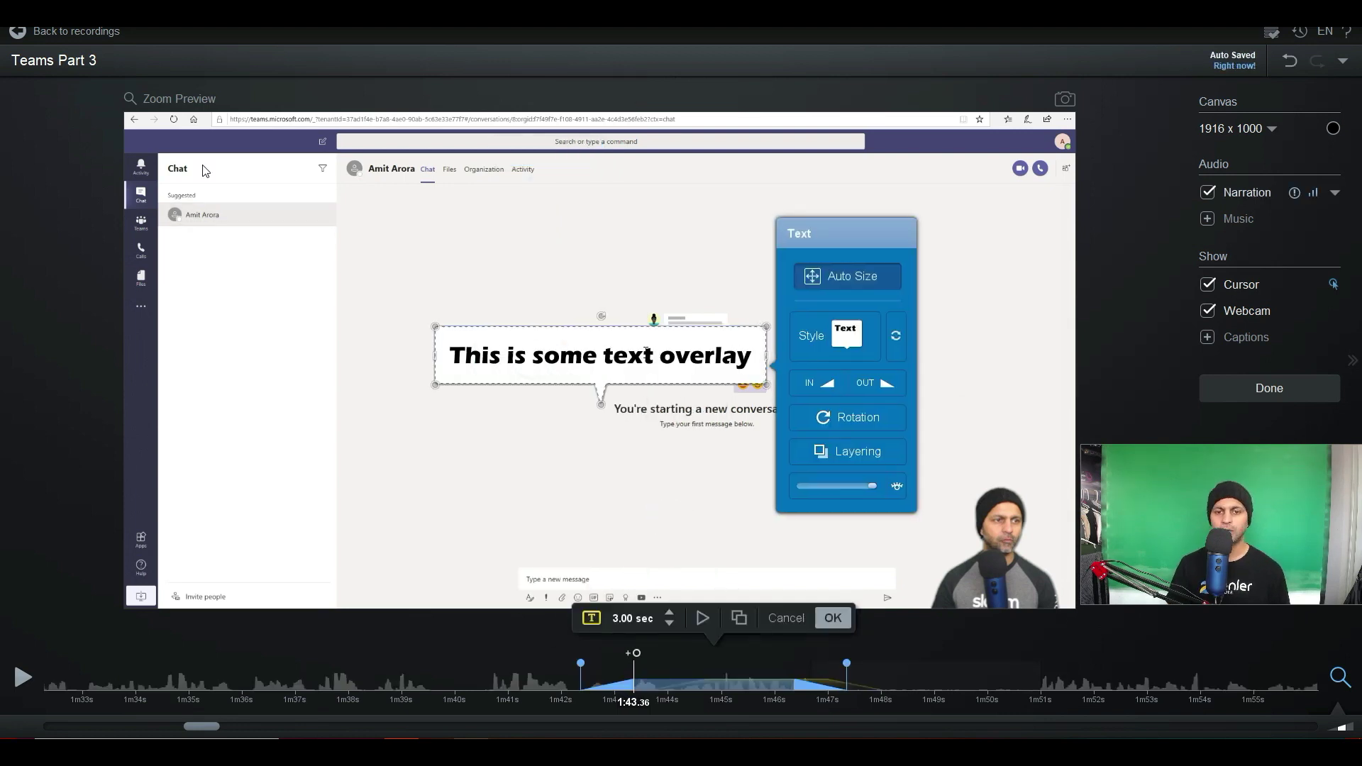
left_click(832, 335)
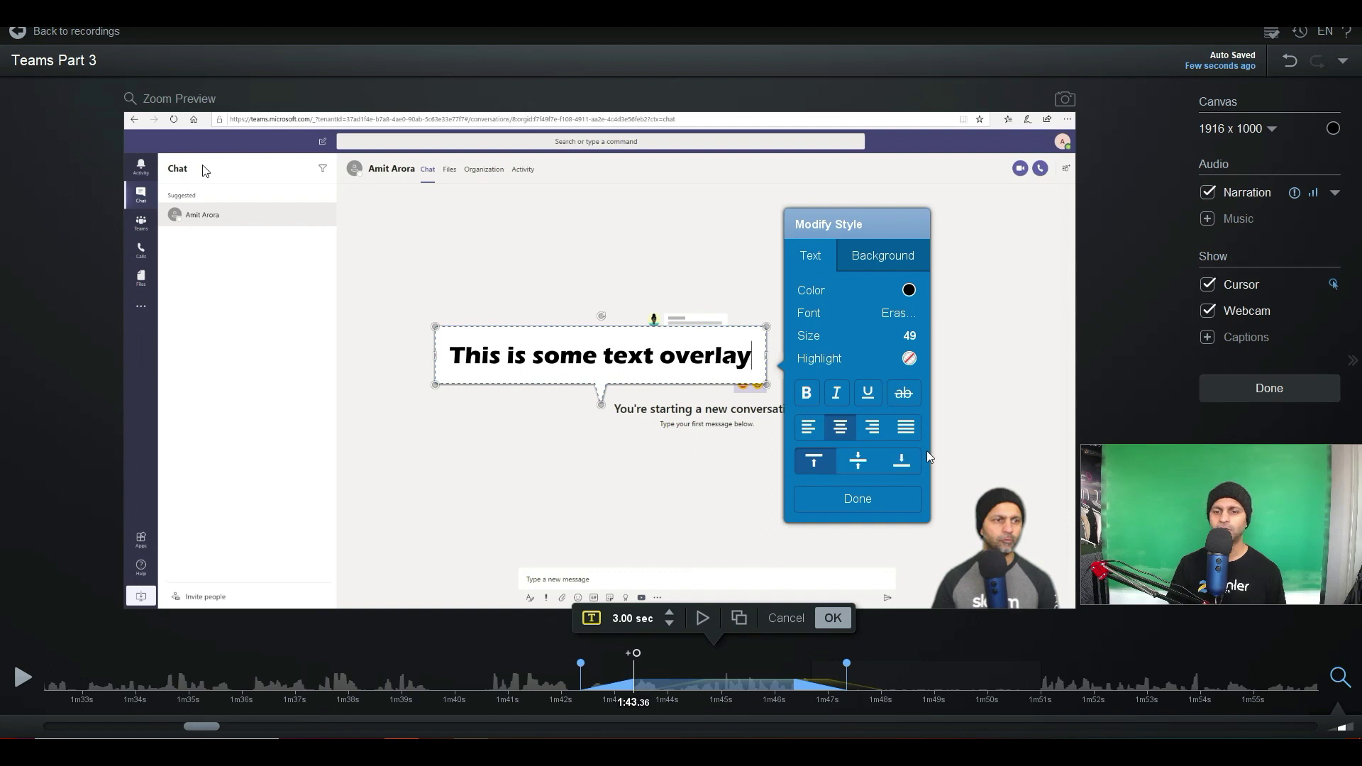
left_click(879, 498)
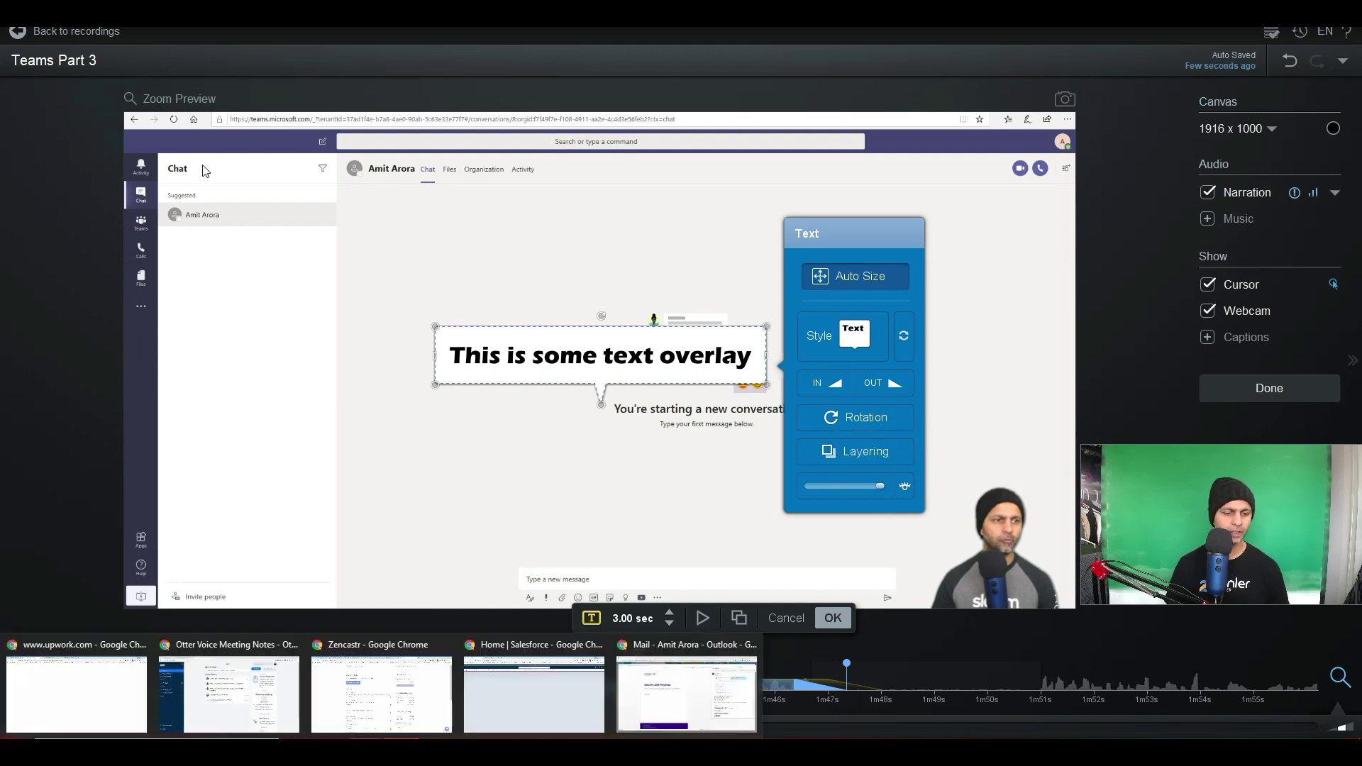
Check the Stock Library BETA line on Chrome's Premier pricing page, then accept the text overlay.
left_click(691, 692)
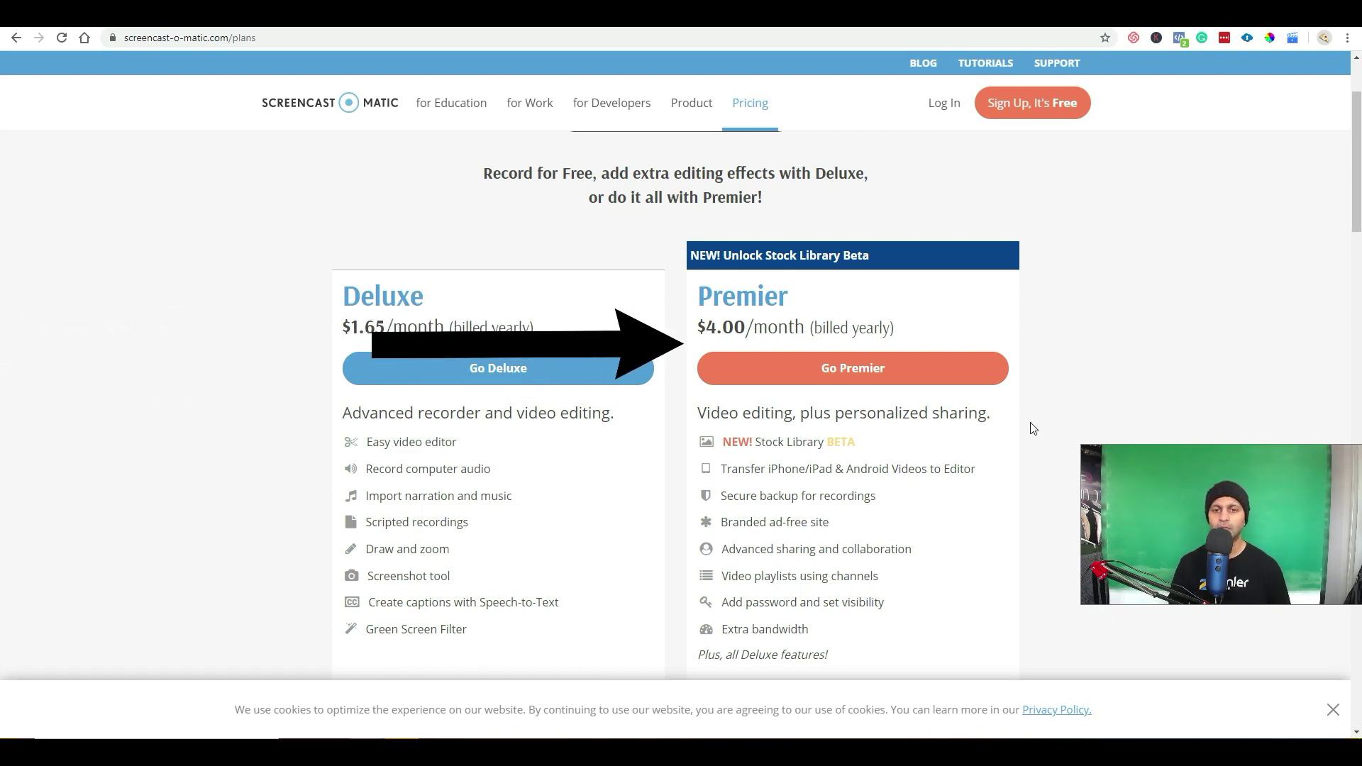
triple_click(872, 442)
left_click(773, 506)
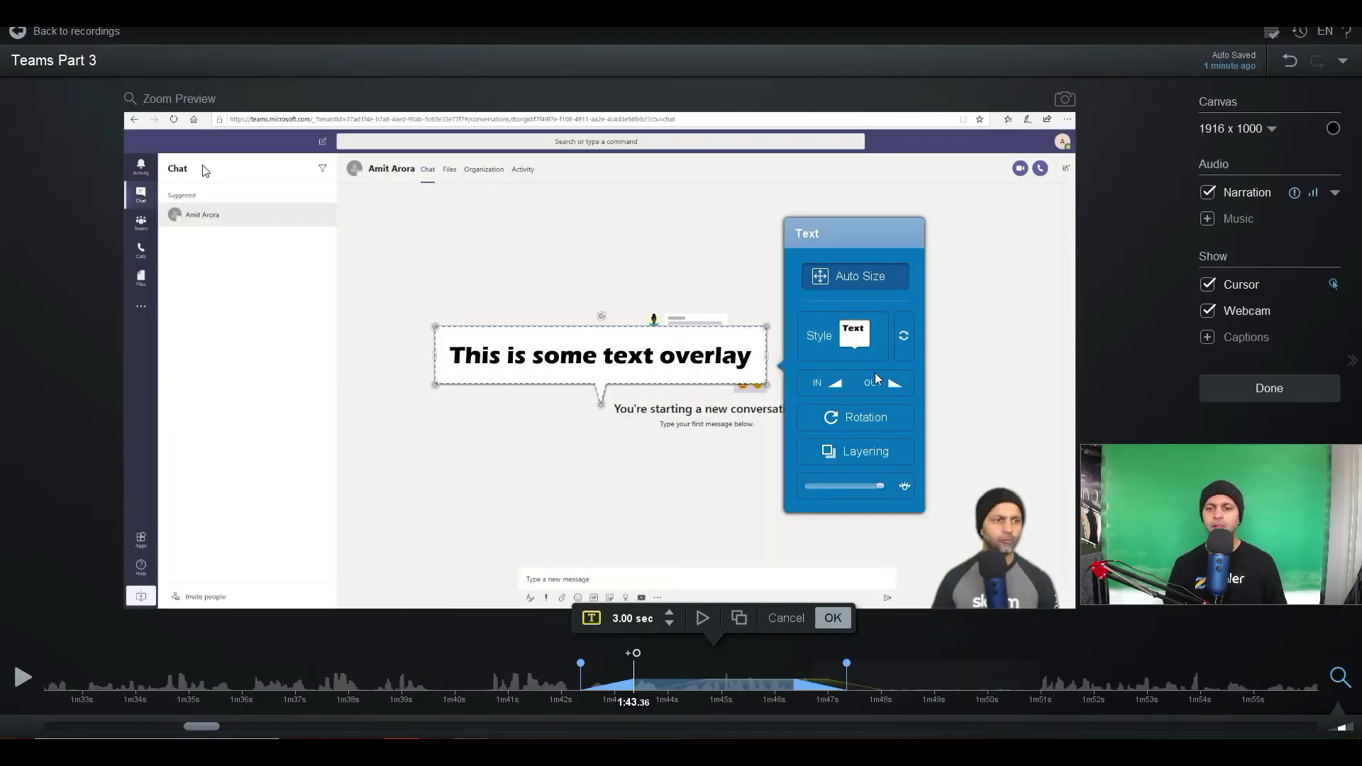
left_click(833, 618)
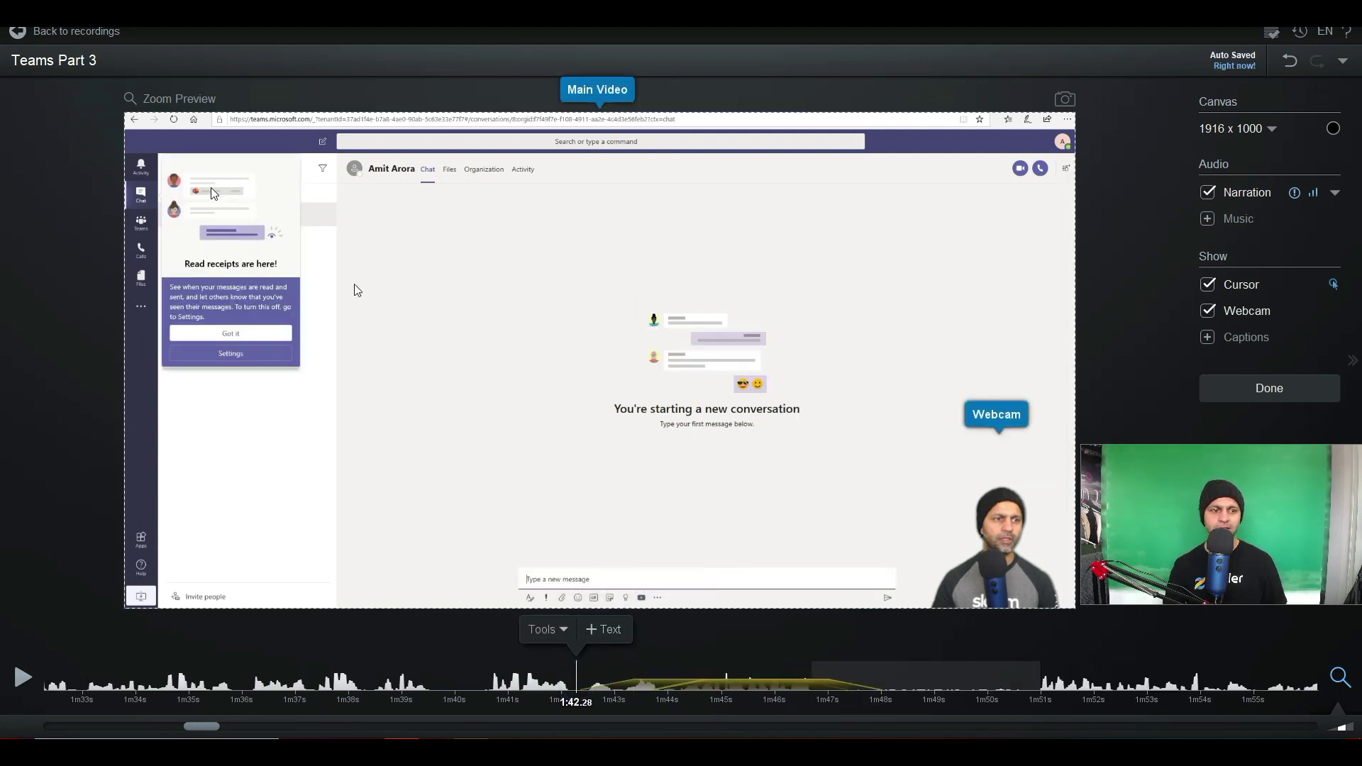
Blur the Read receipts popup at 5% opacity, starting the blur earlier at 1:42.28.
left_click(545, 629)
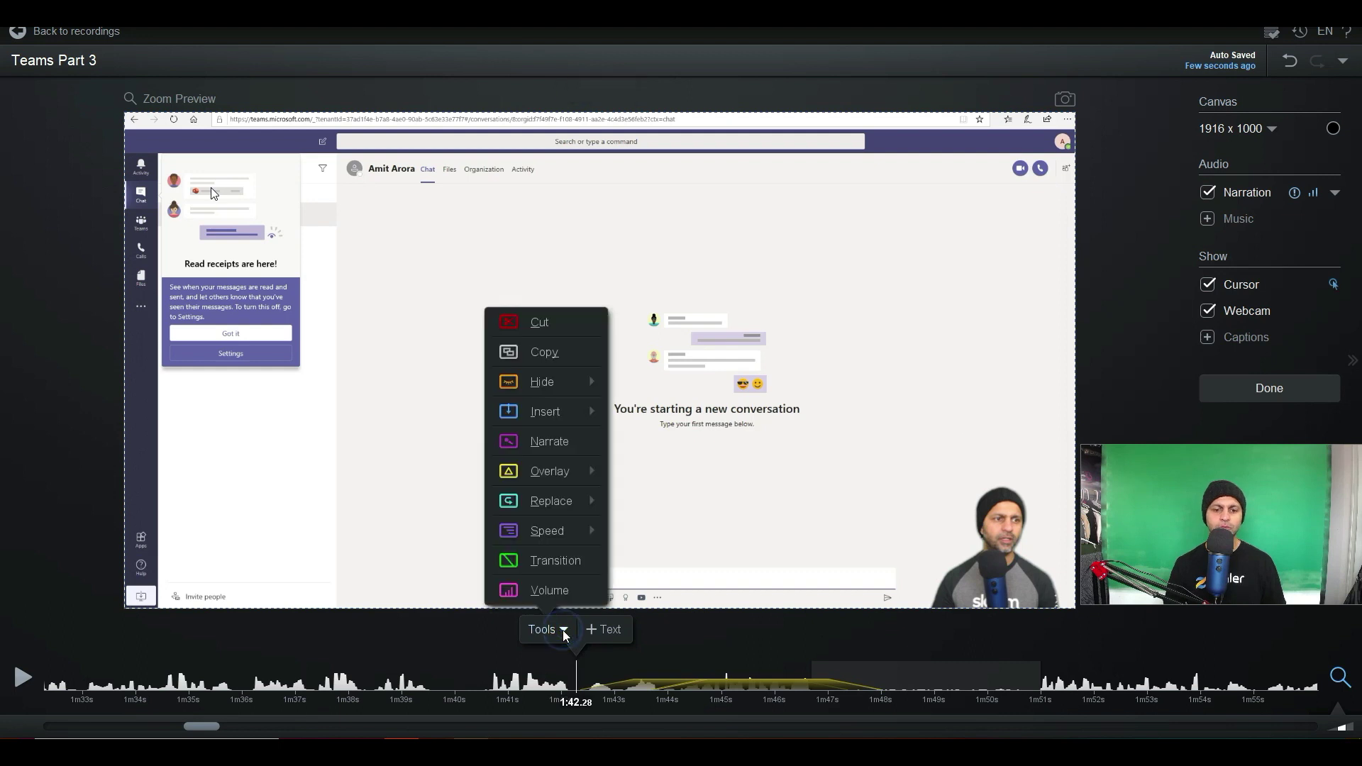
mouse_move(565, 471)
left_click(633, 411)
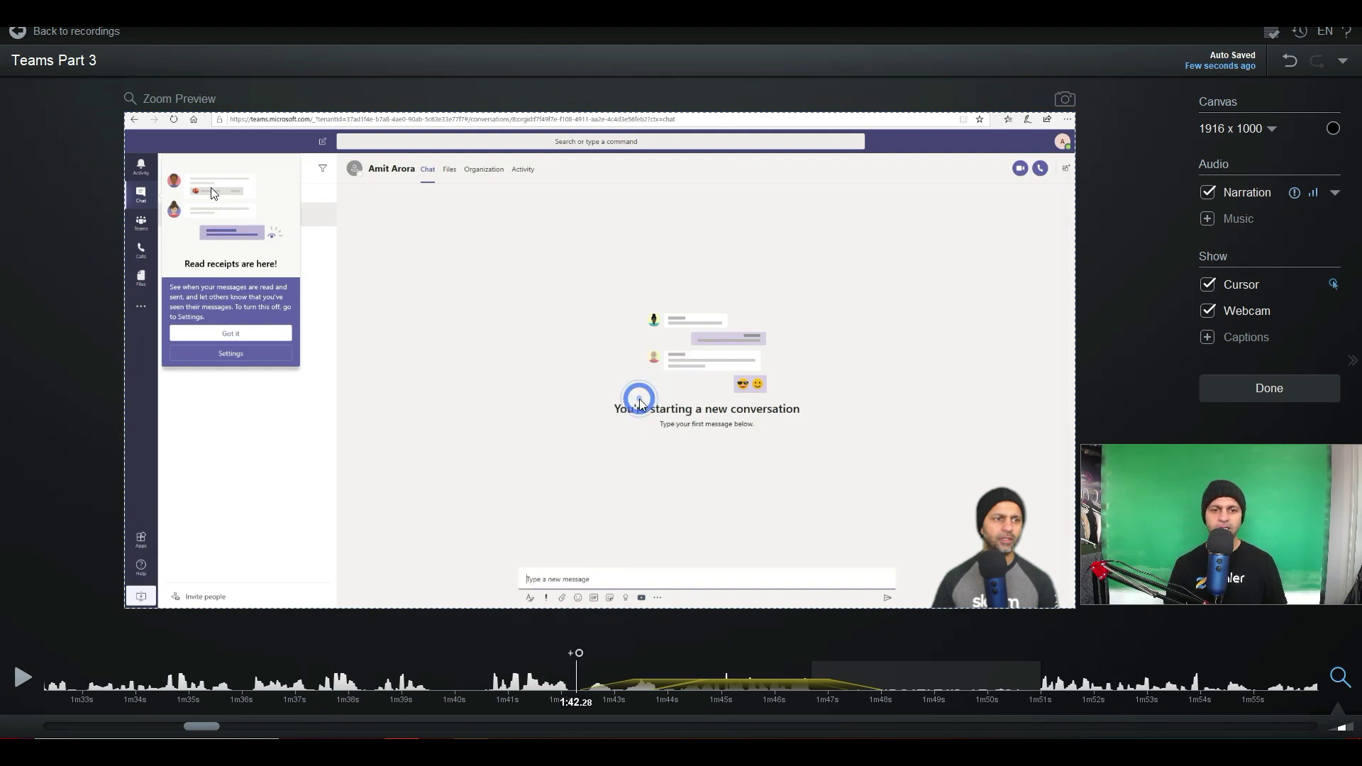
left_click_drag(593, 359, 313, 373)
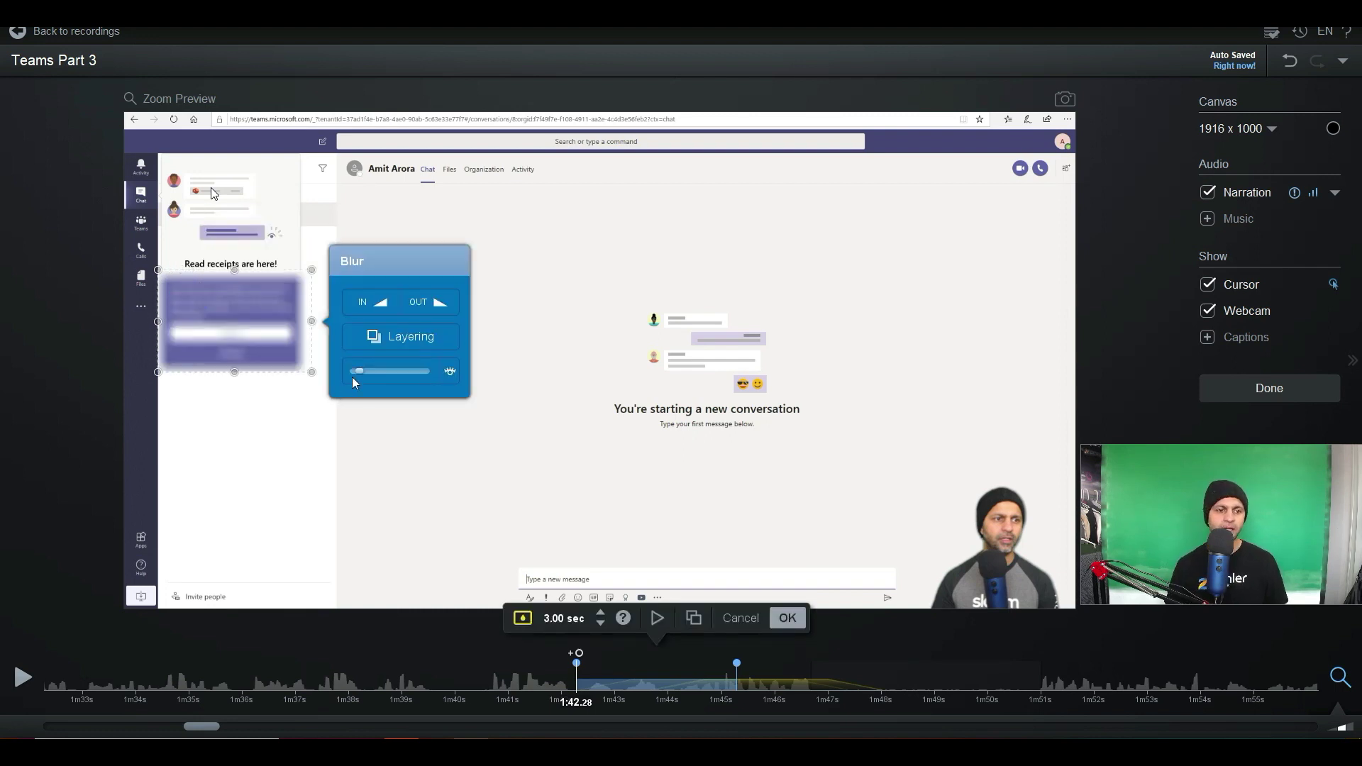
left_click_drag(359, 372, 433, 377)
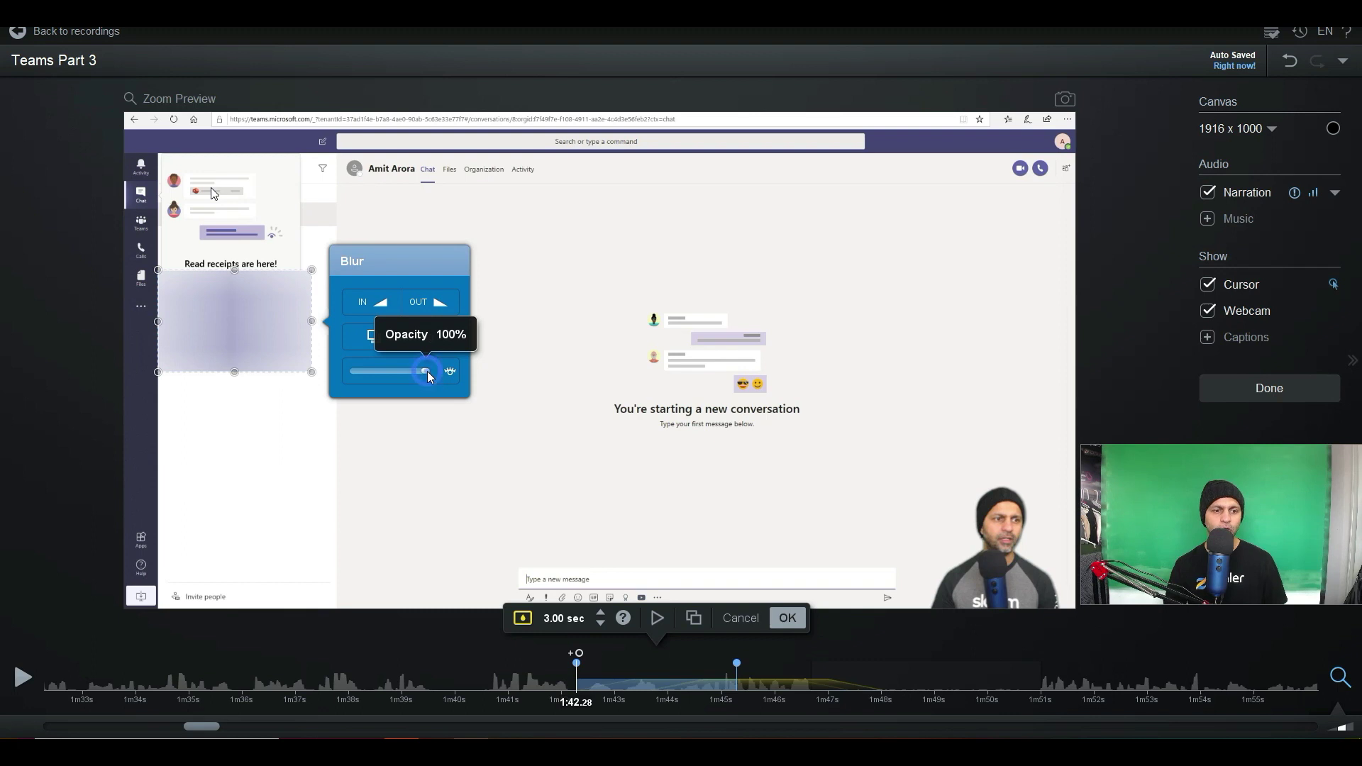
left_click_drag(438, 378, 359, 374)
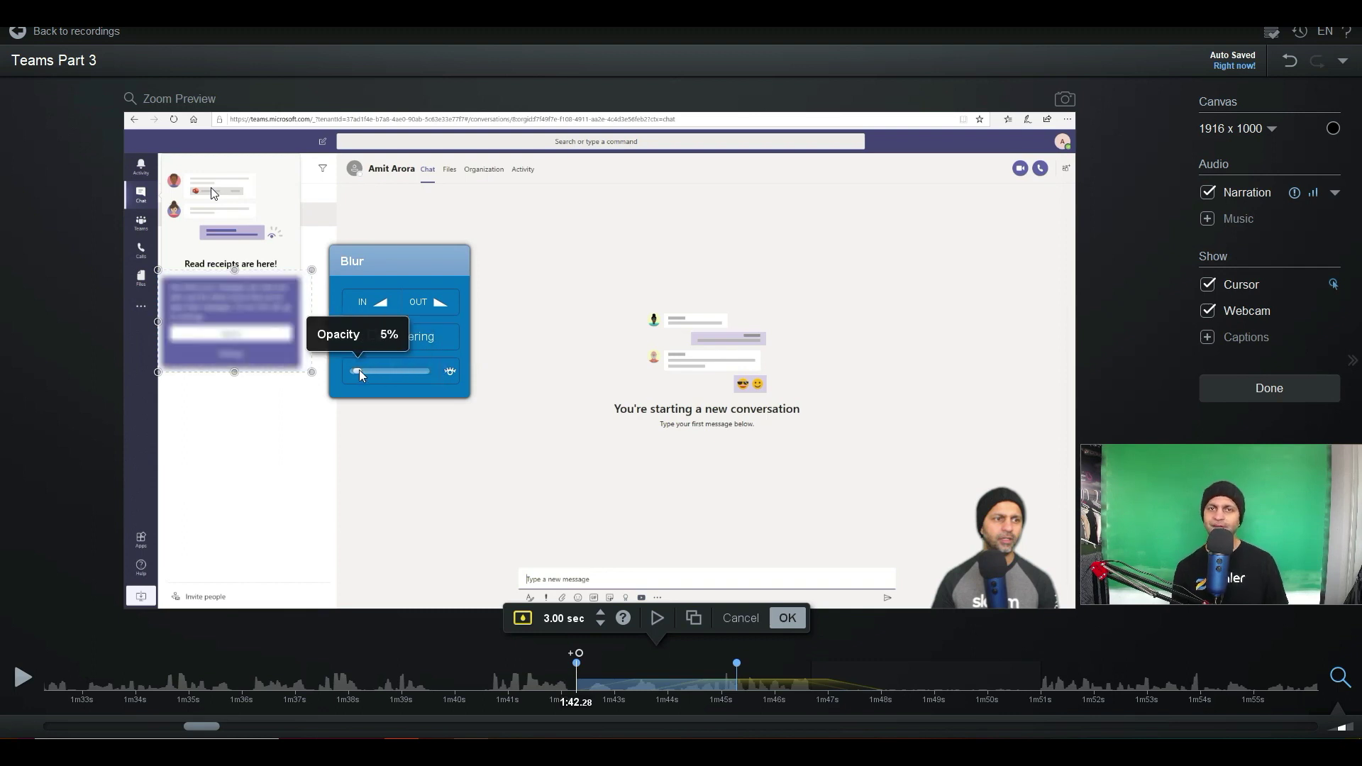
key("Return")
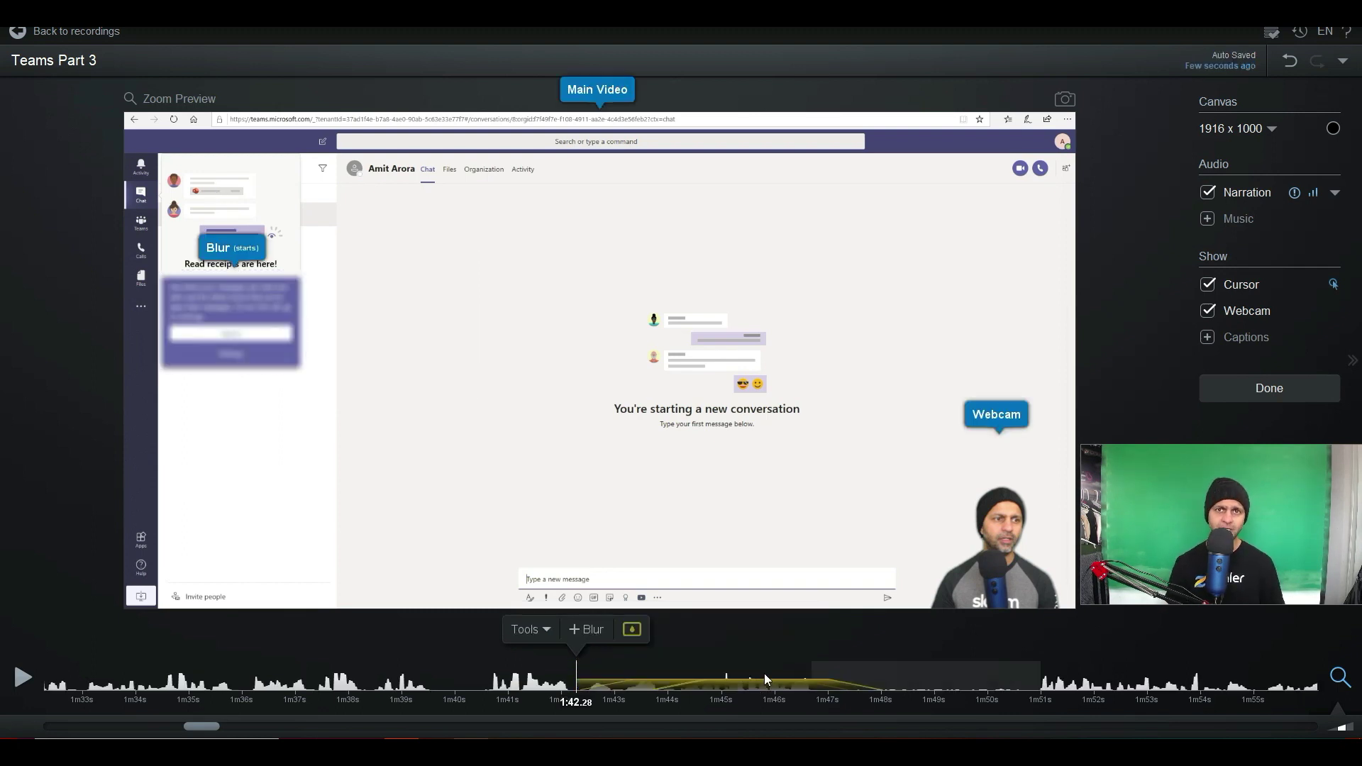
left_click(631, 629)
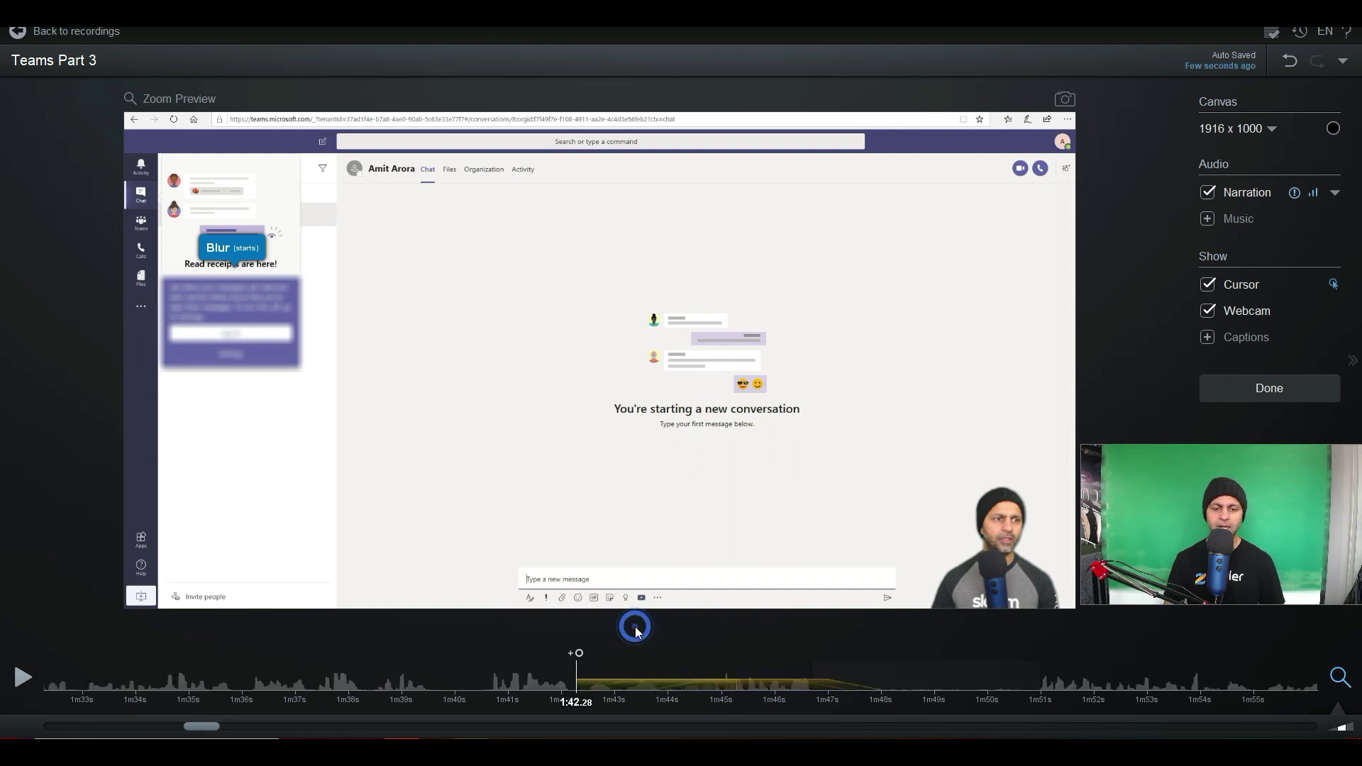
left_click_drag(576, 656, 301, 654)
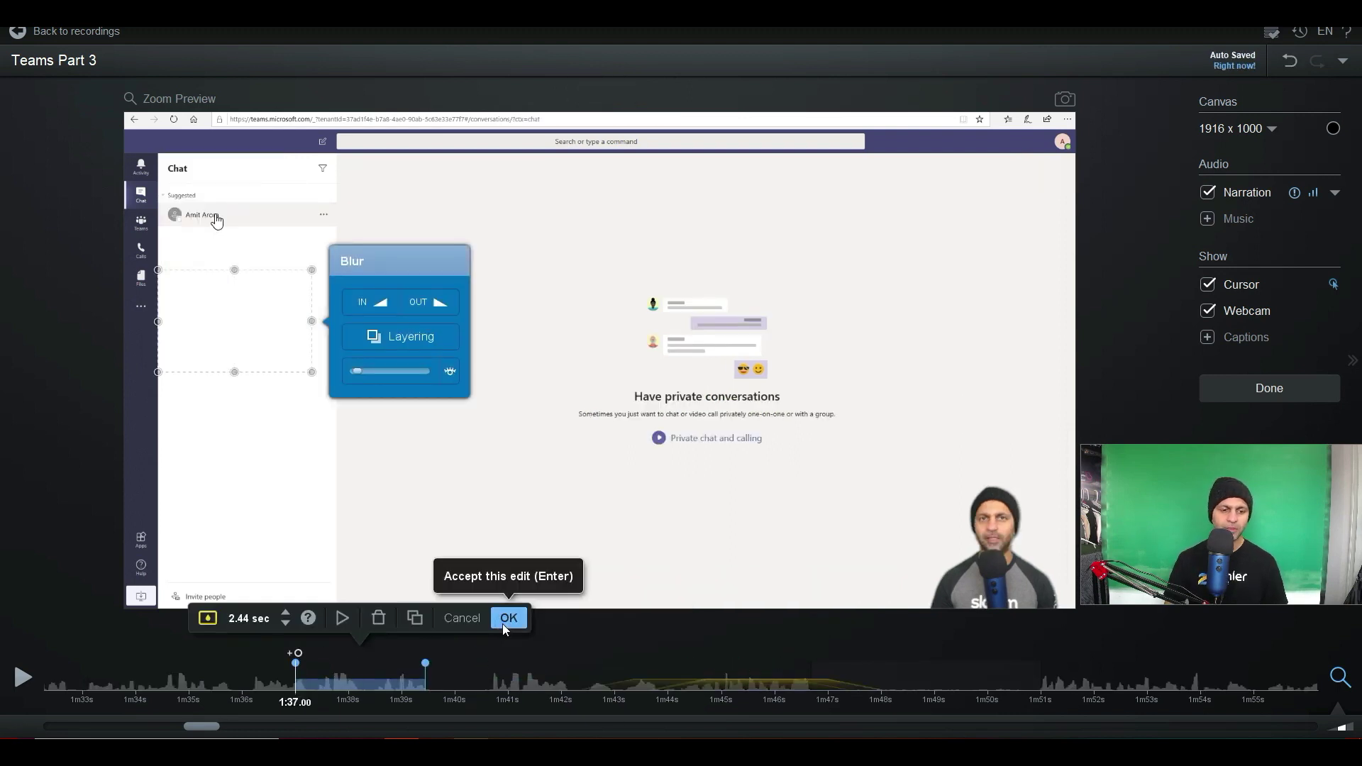
Accept the blur, play back from about 1:36 to 1:41, then jump to 1:48.
left_click(509, 618)
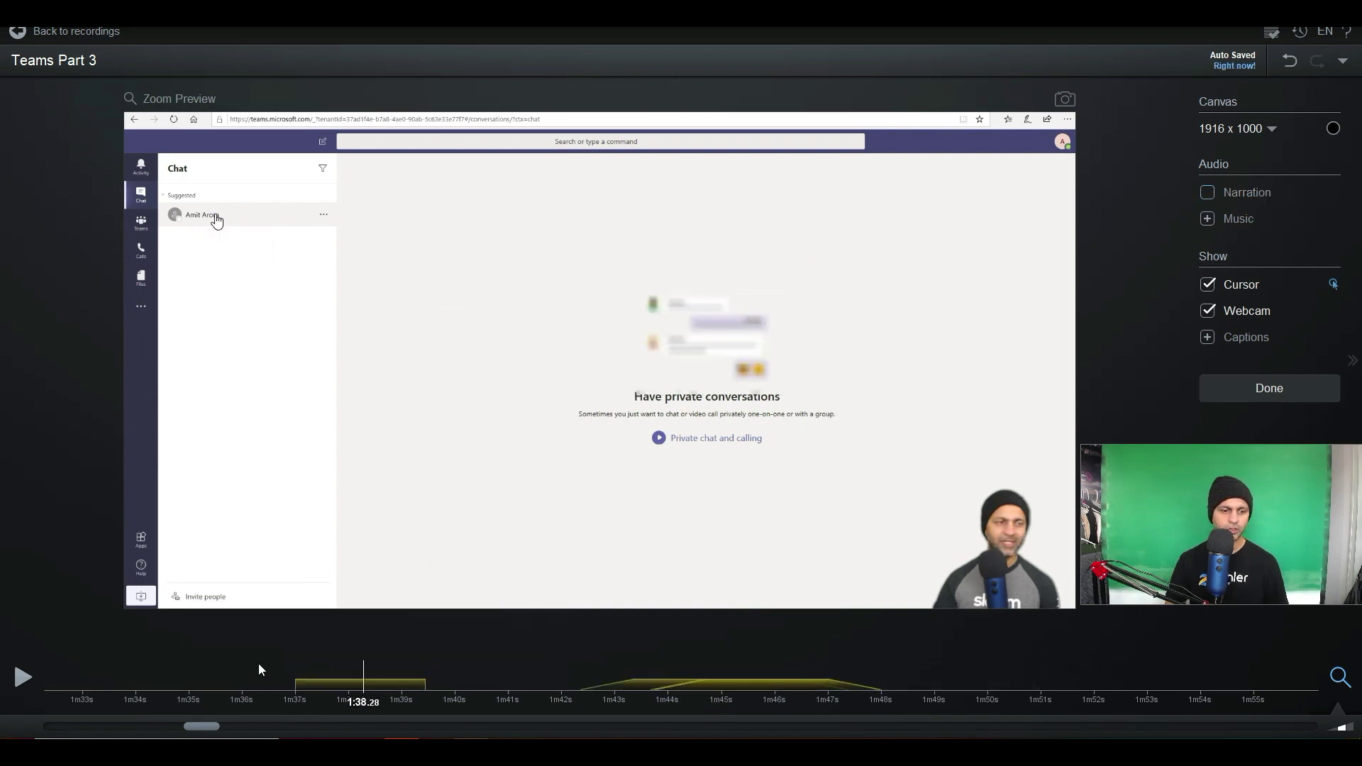
left_click(244, 670)
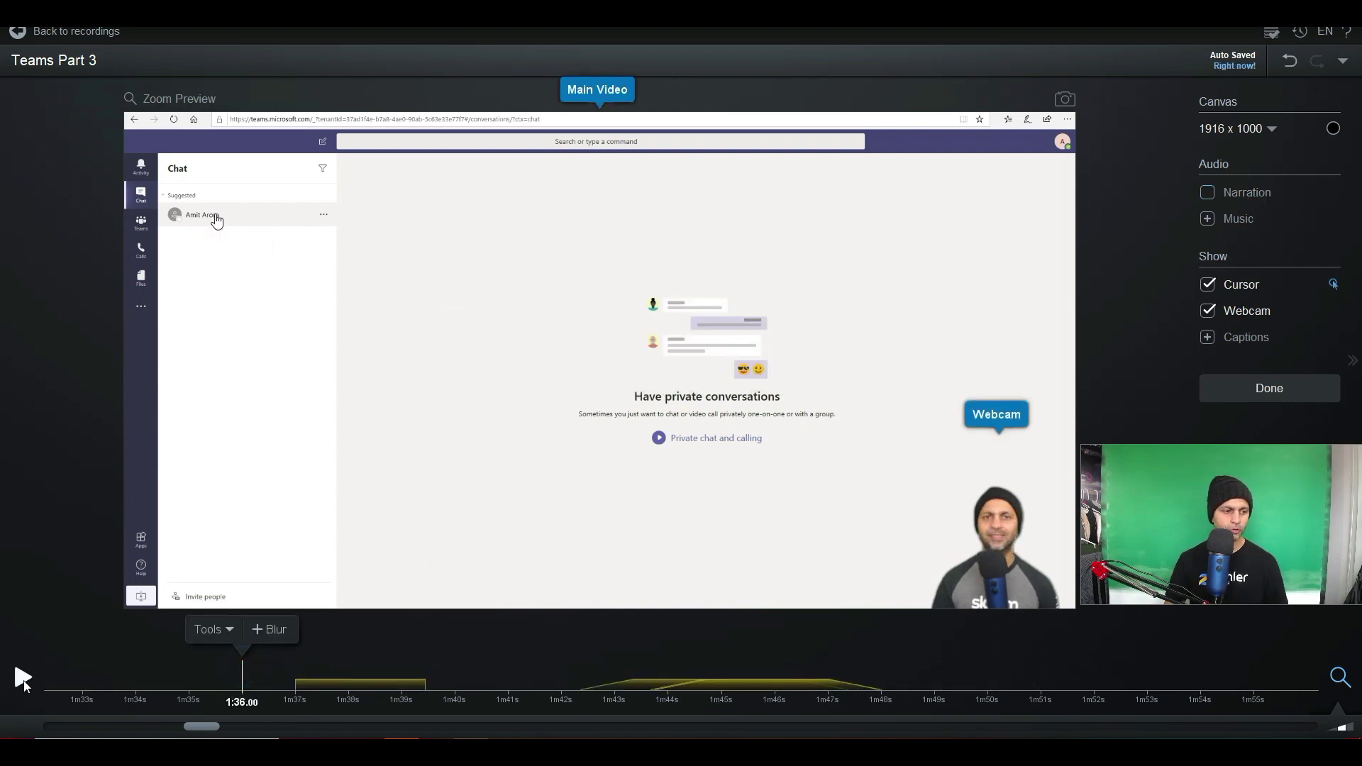
left_click(21, 682)
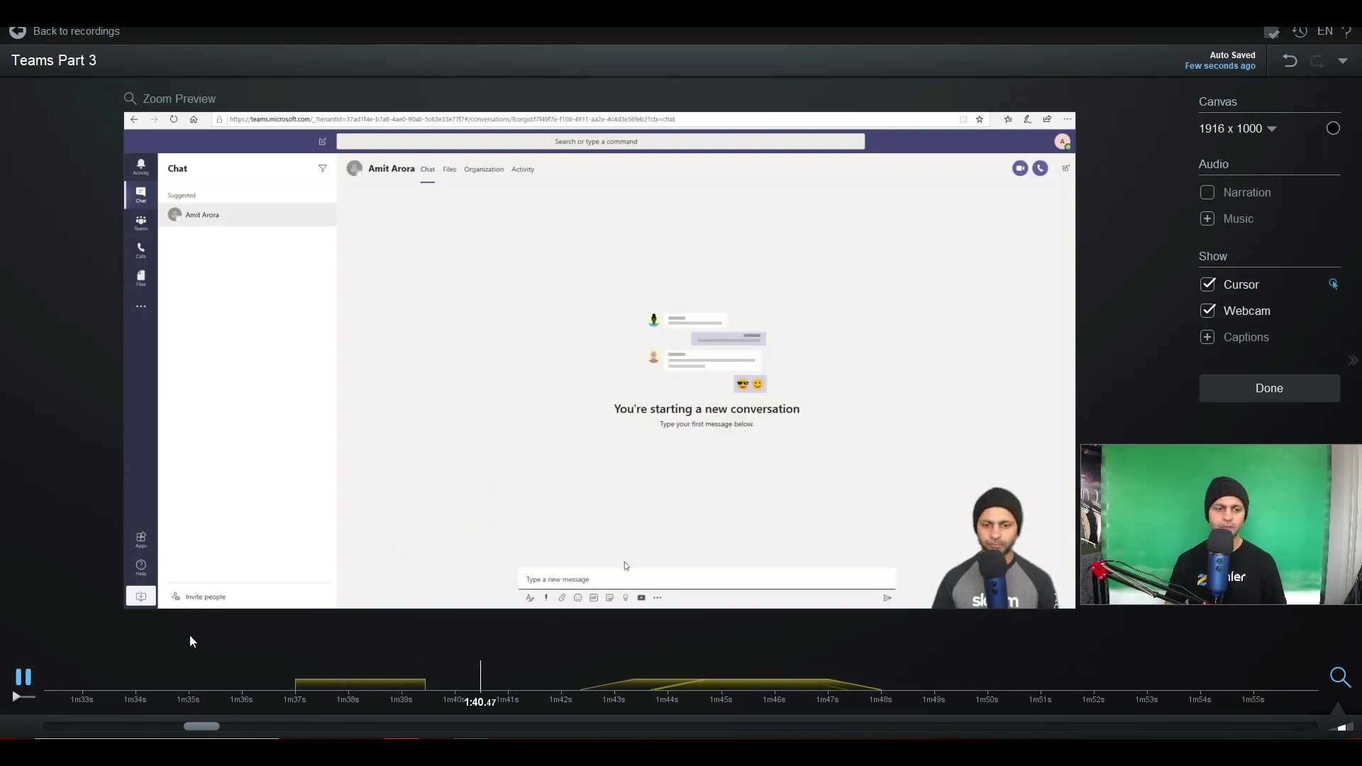
left_click(24, 679)
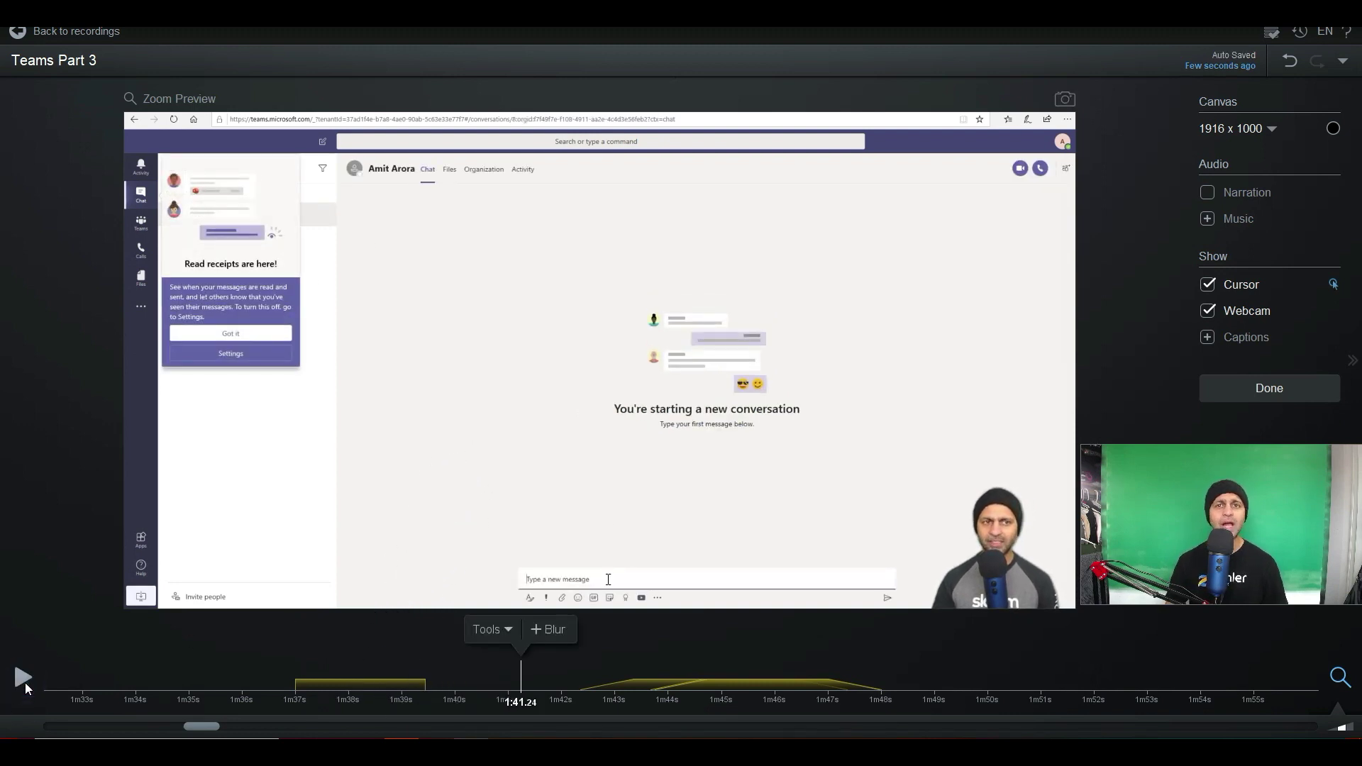
left_click(487, 630)
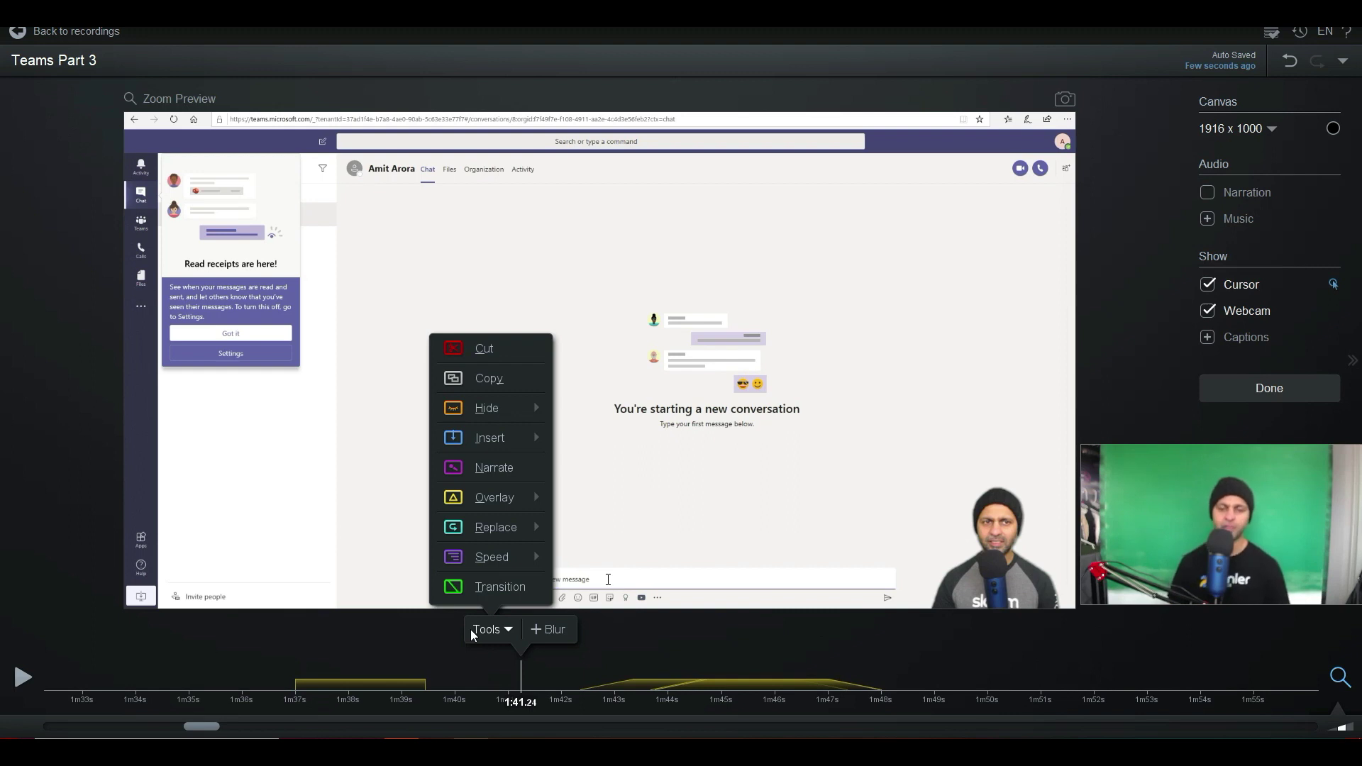
left_click(913, 681)
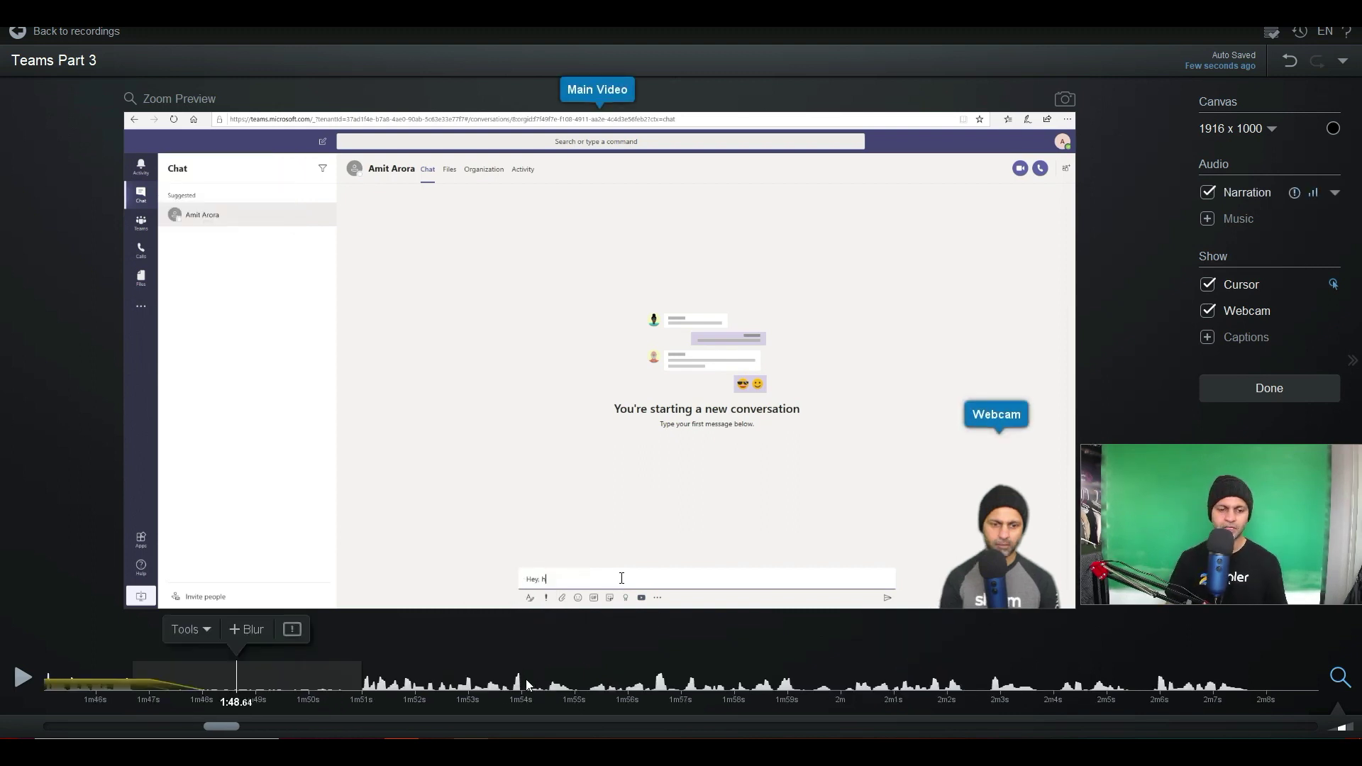
Cut 5.52 seconds starting at 1:54.04, then undo the cut with Ctrl+Z.
left_click(525, 685)
left_click(509, 633)
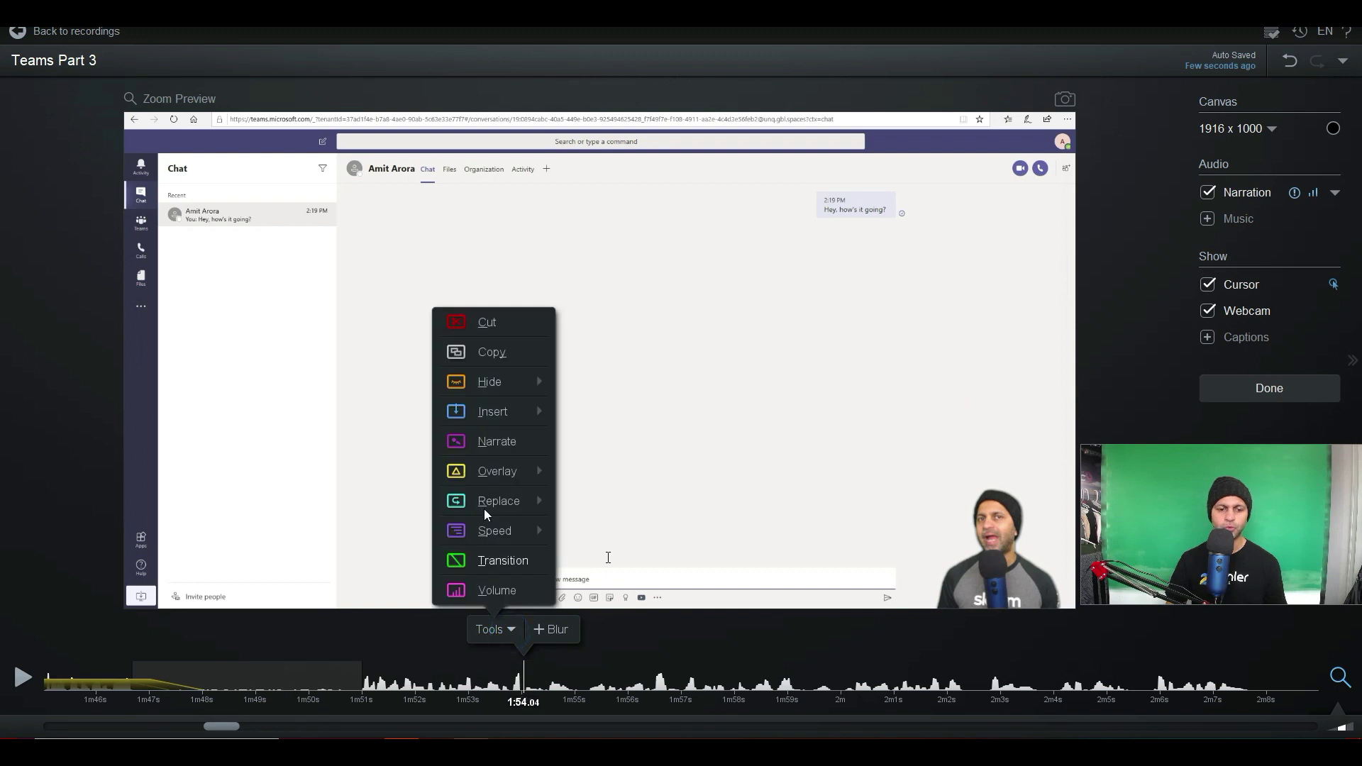
left_click(503, 323)
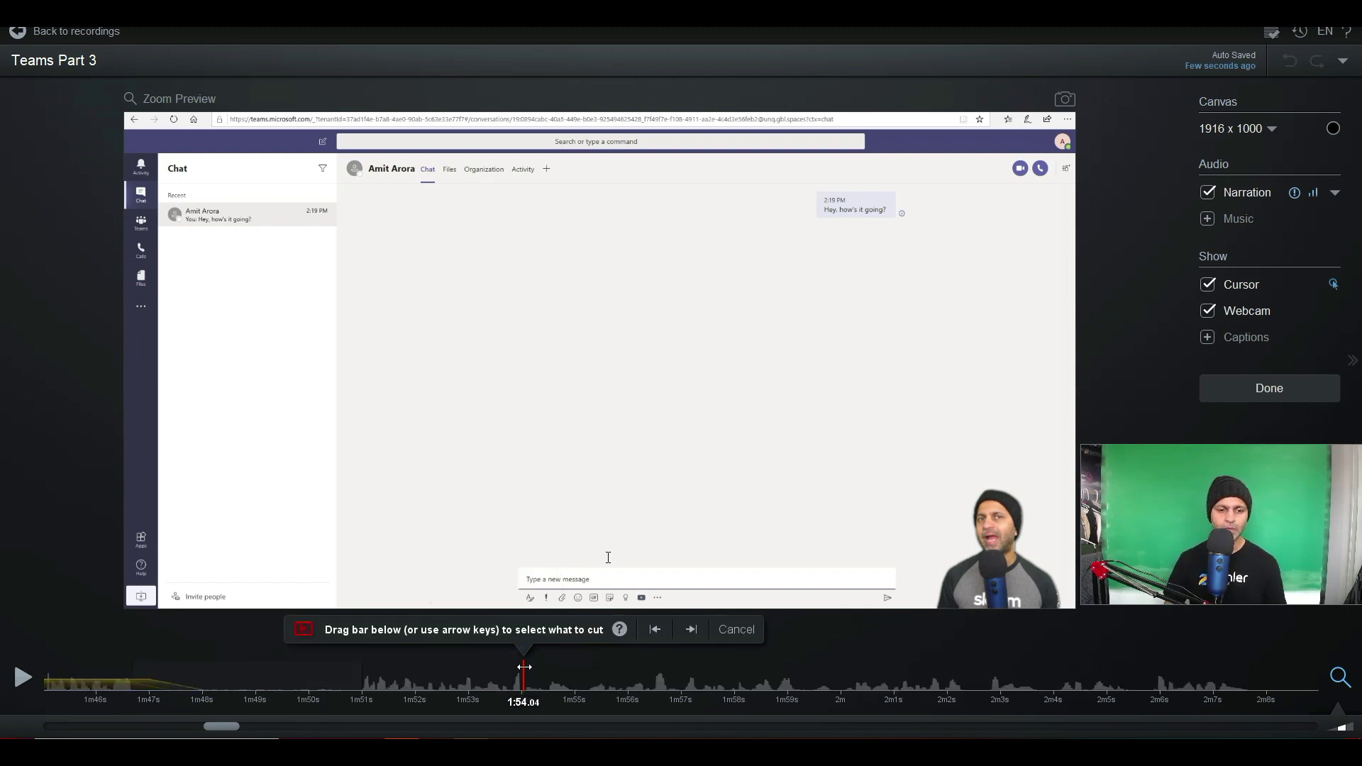
left_click_drag(524, 667, 817, 660)
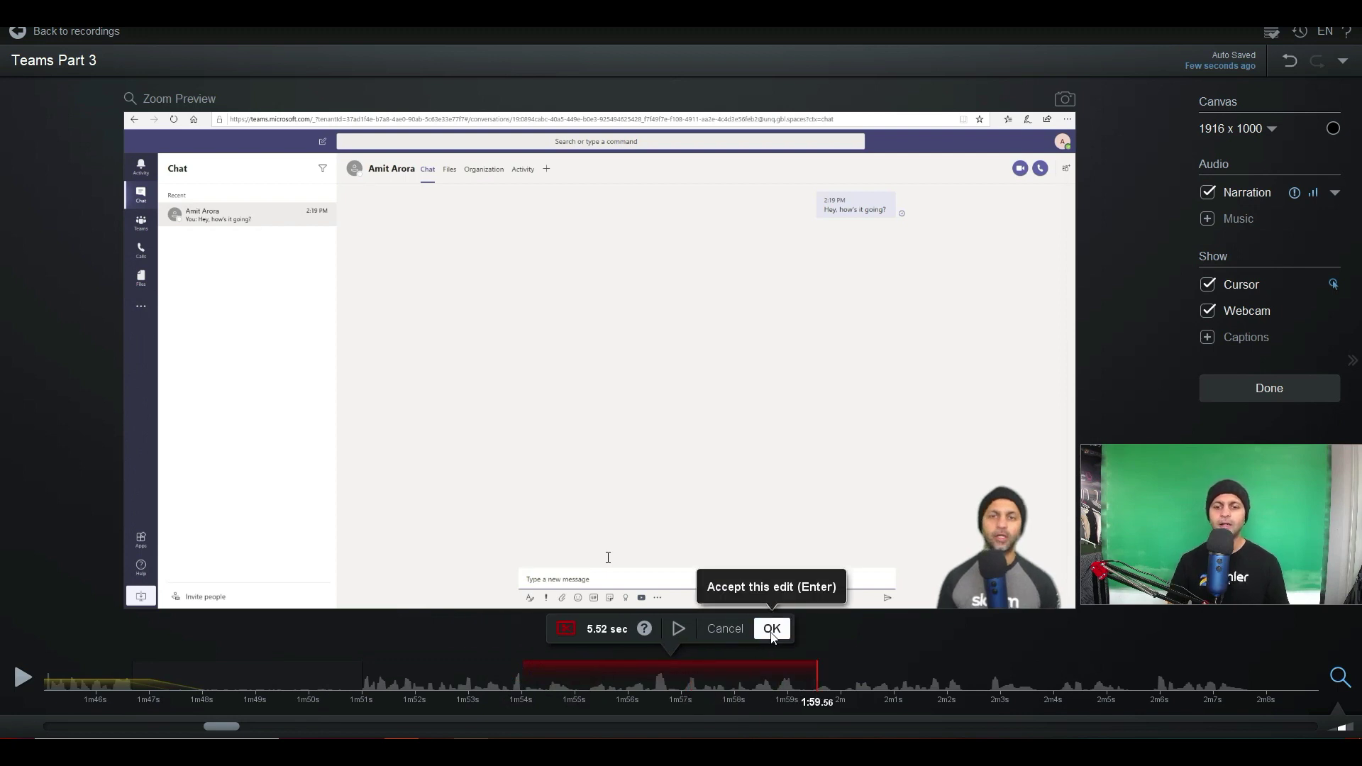
left_click(772, 630)
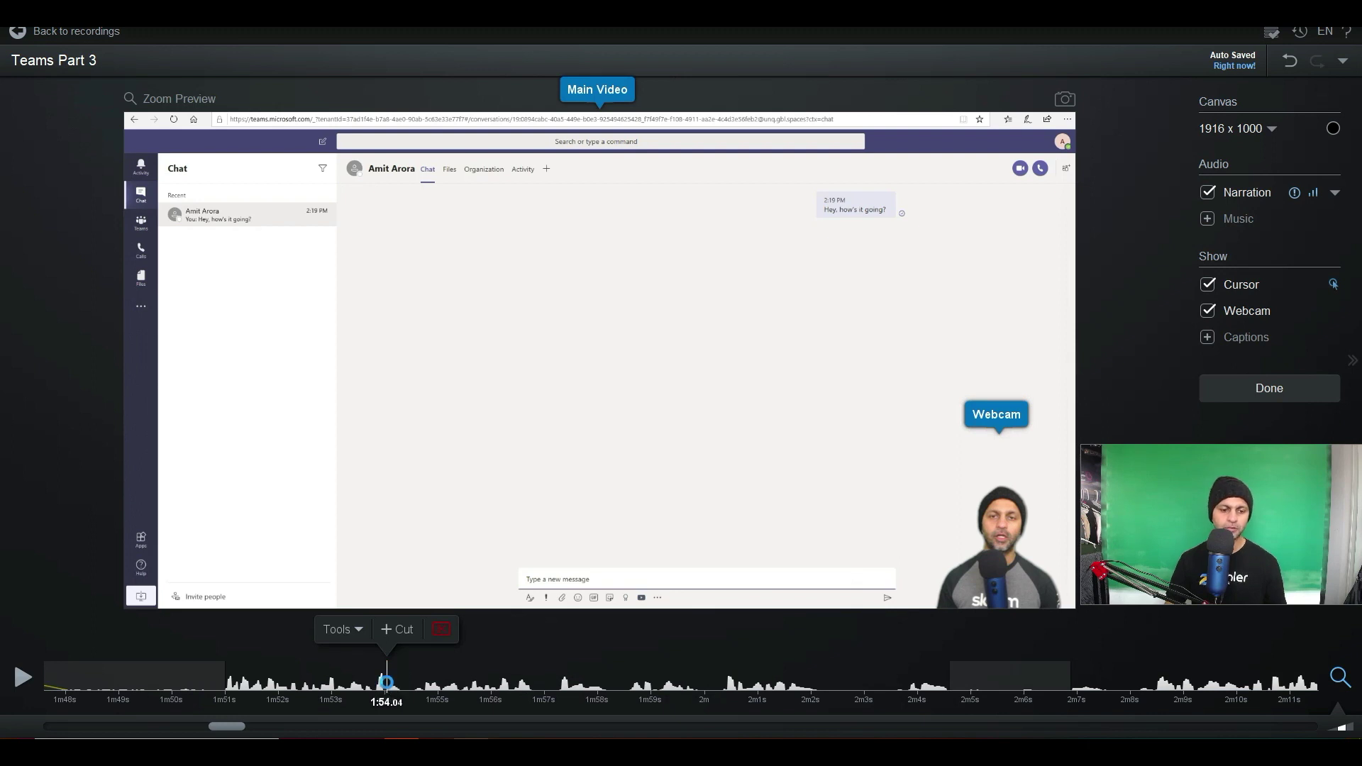
key("ctrl+z")
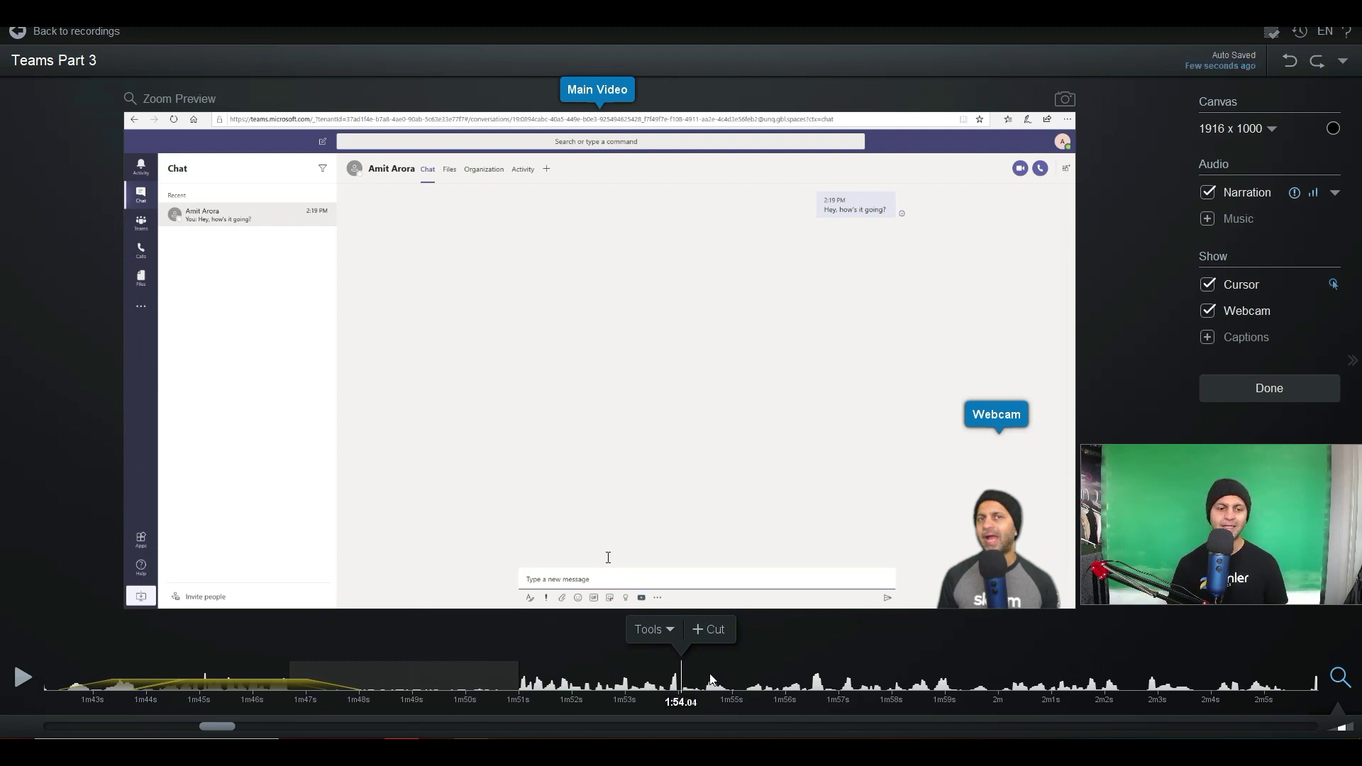
left_click(406, 674)
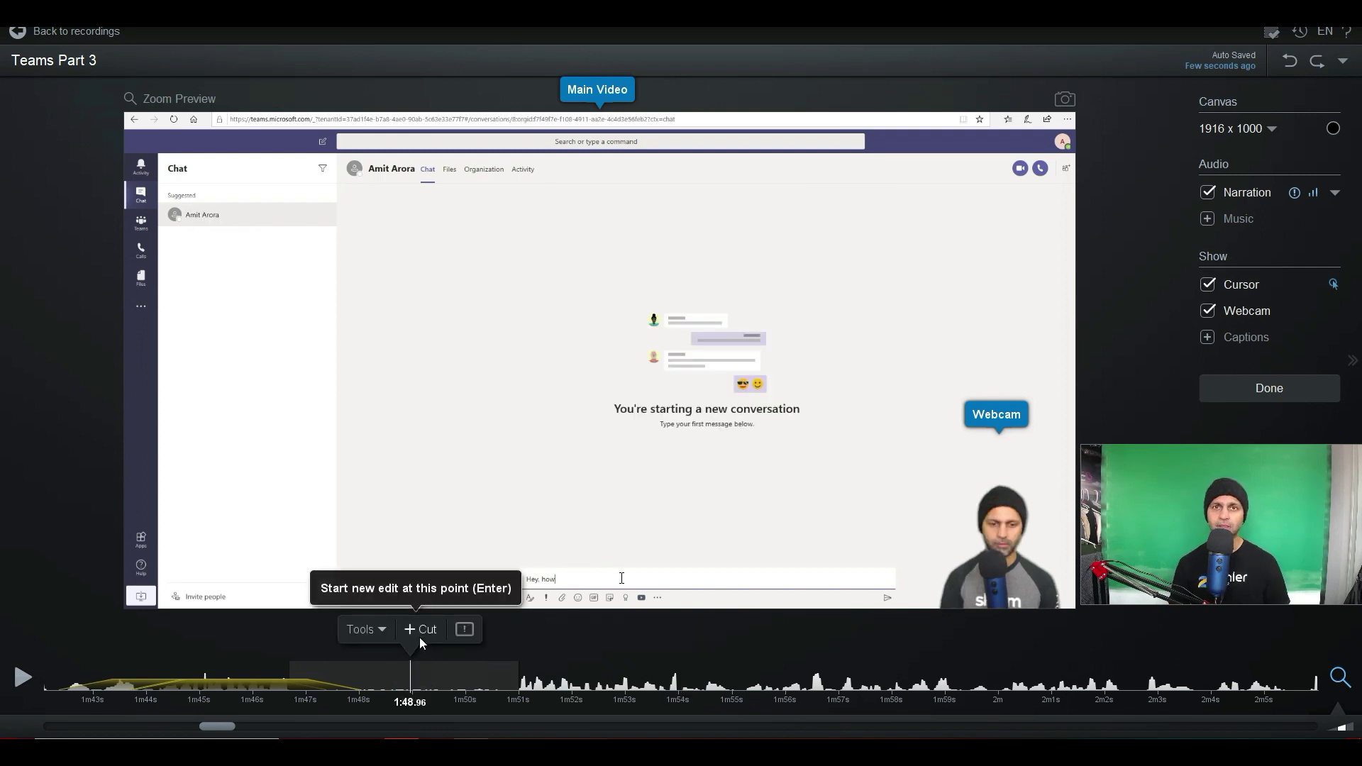
left_click(465, 630)
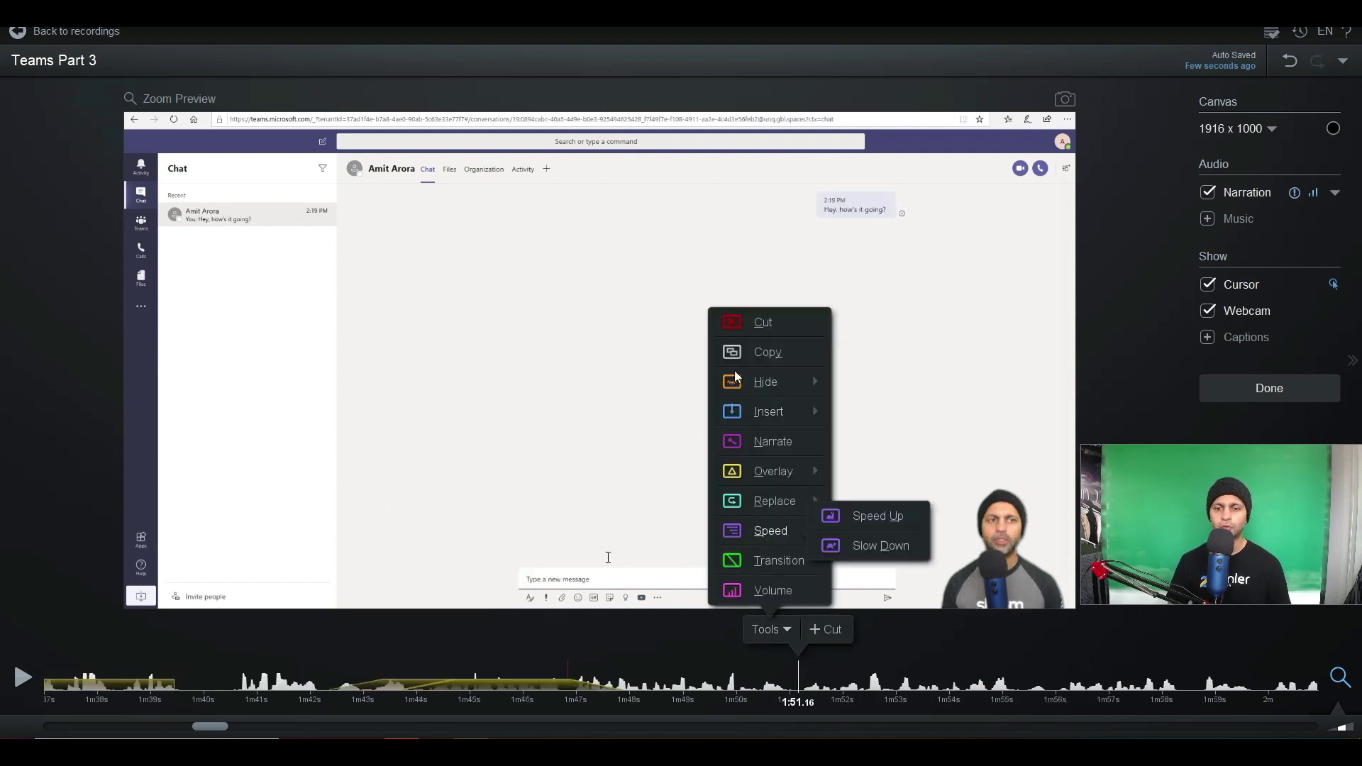
mouse_move(736, 376)
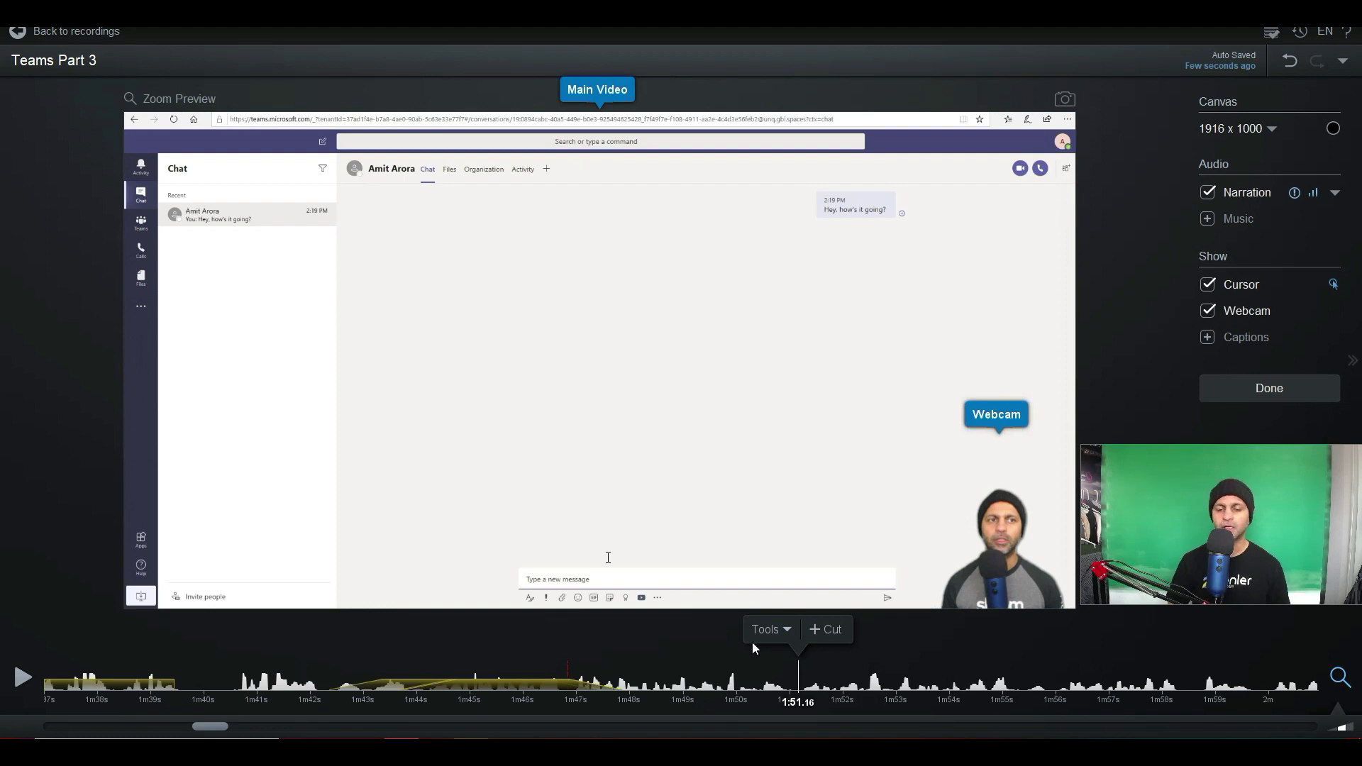
Pick the Video Of Forest stock clip to insert at 1:51.16.
left_click(778, 631)
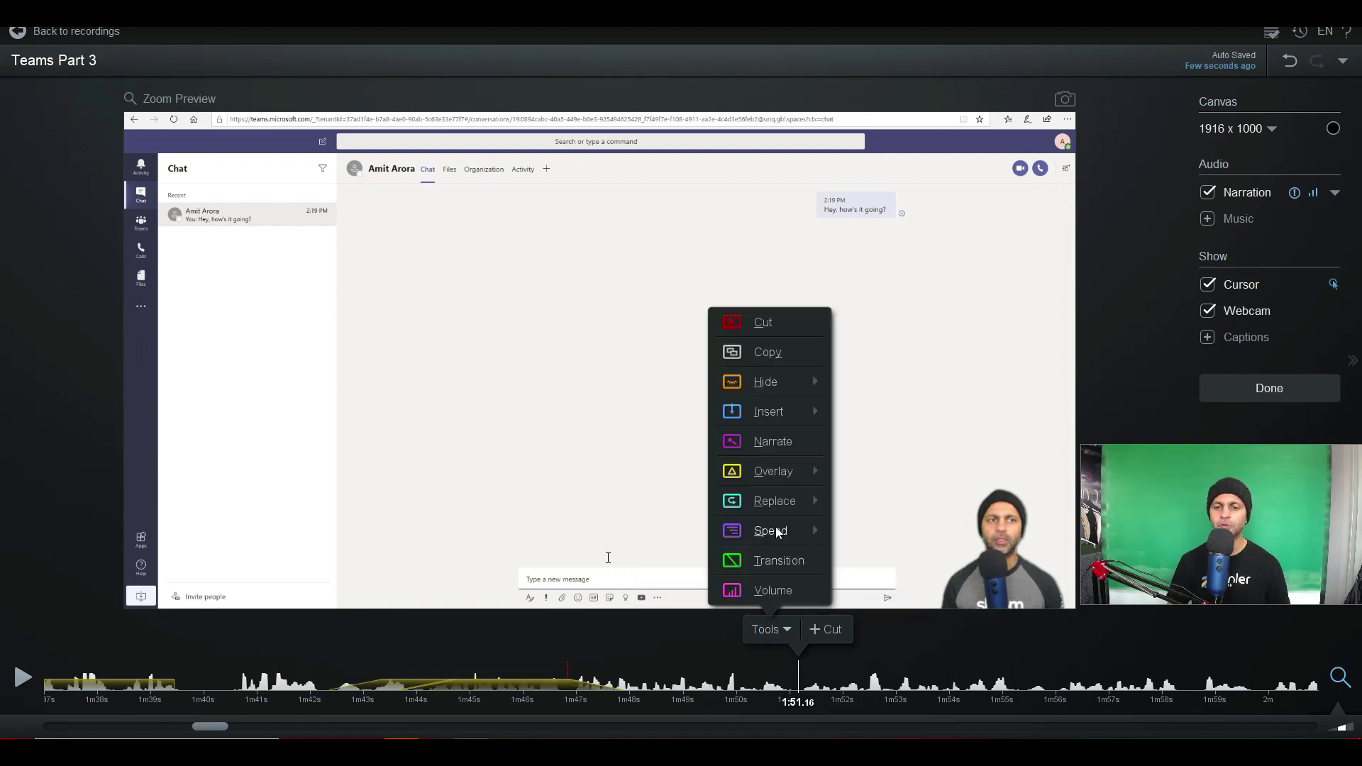
mouse_move(787, 411)
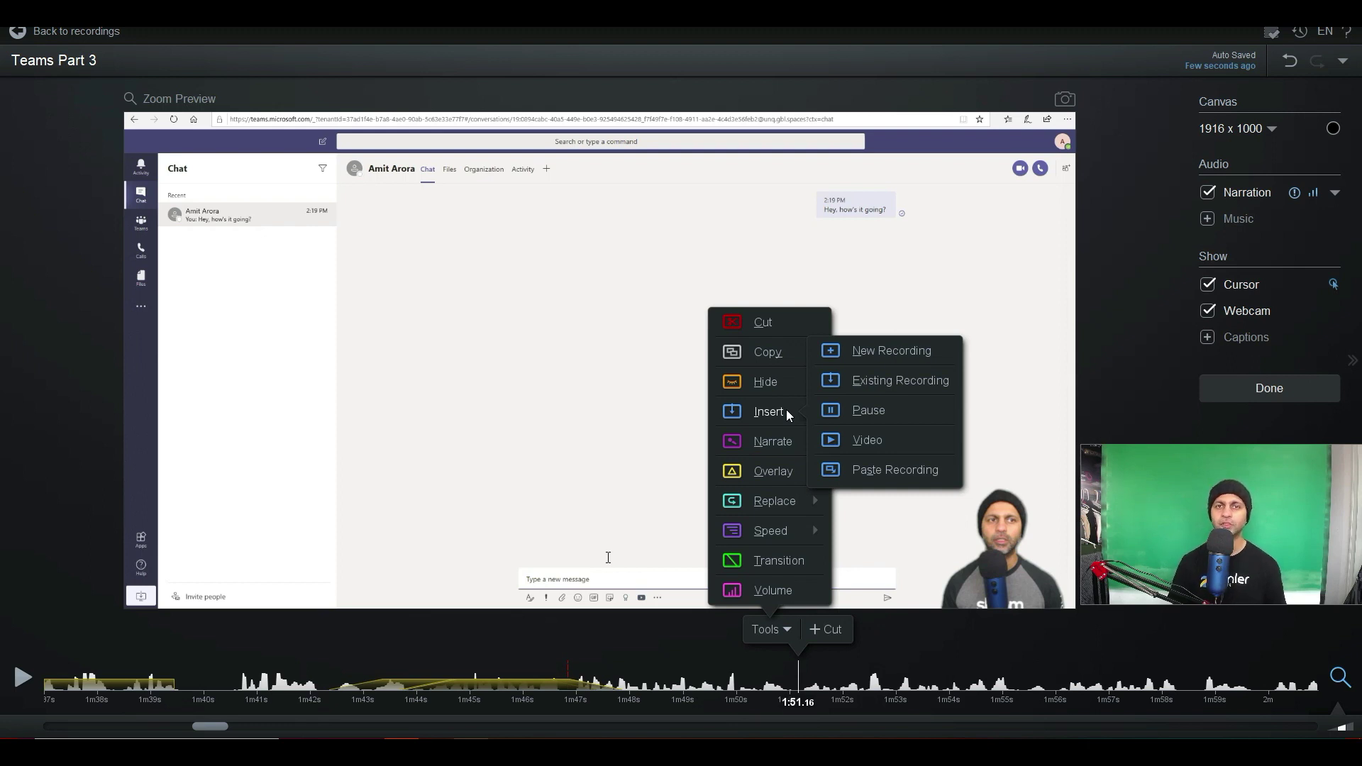
left_click(872, 442)
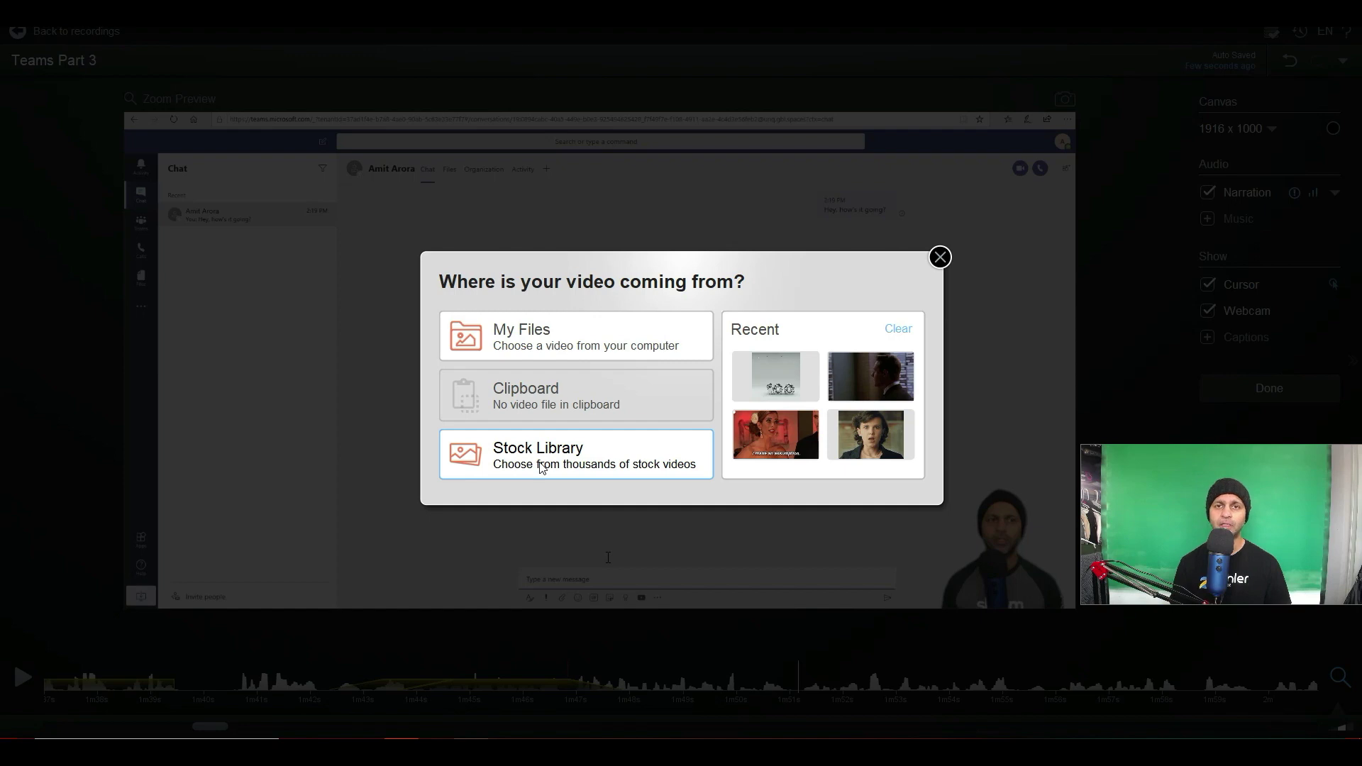
left_click(604, 464)
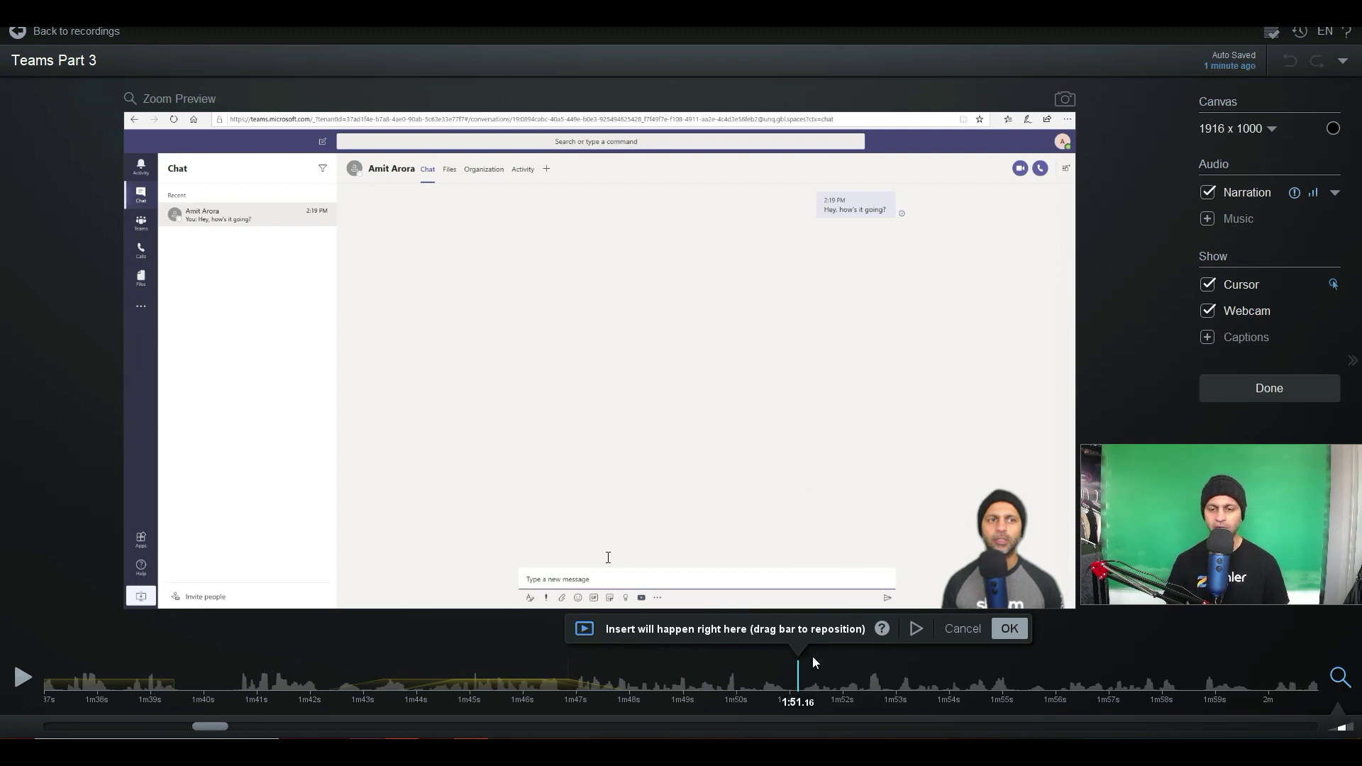
Insert the forest clip, preview it, then cut the inserted forest range back out.
left_click(1011, 629)
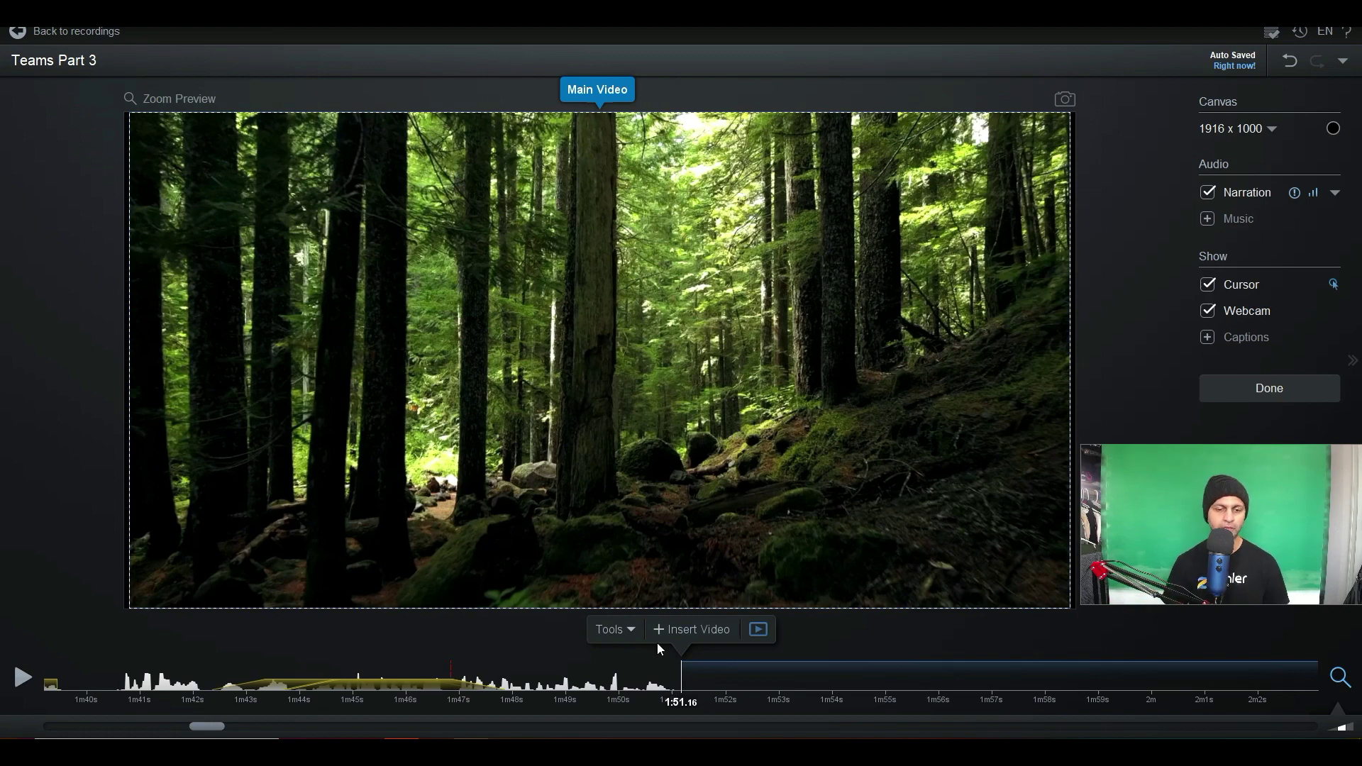
left_click(633, 680)
left_click(22, 678)
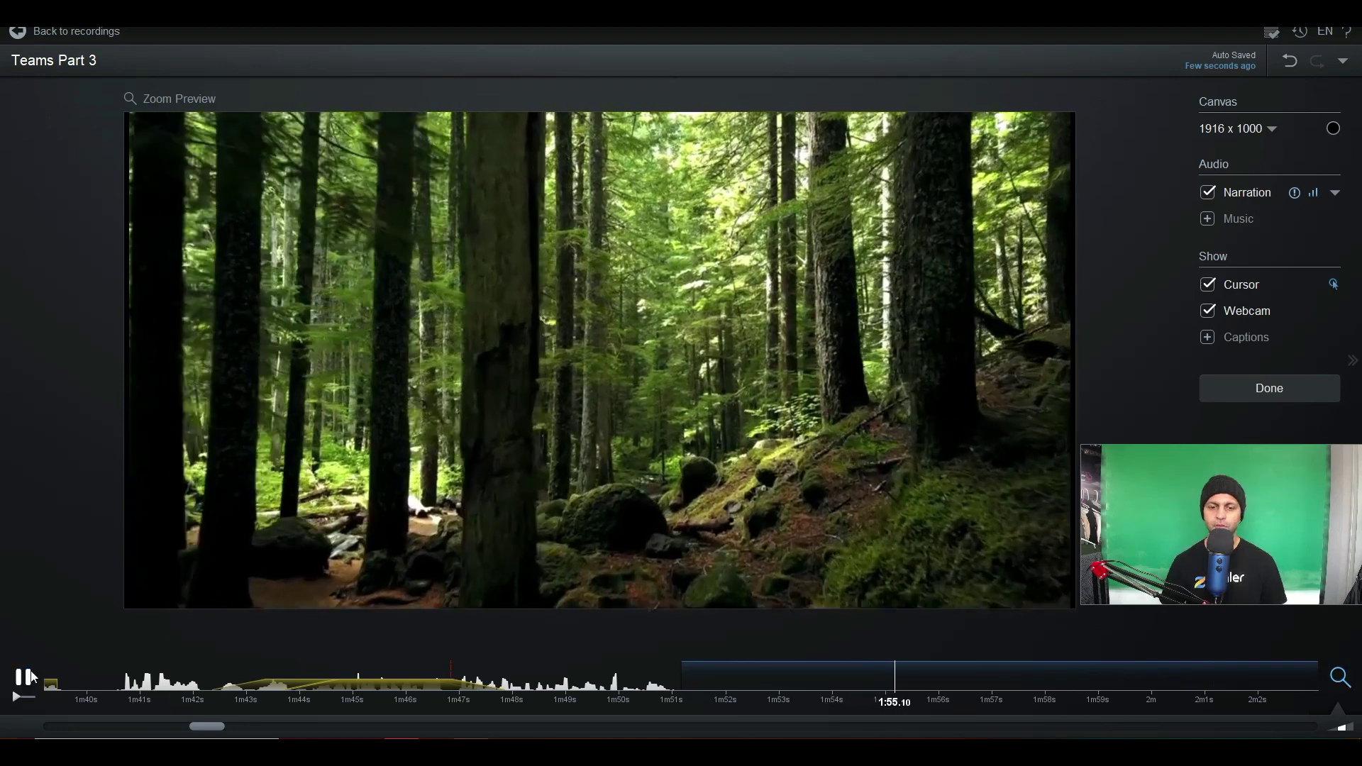
left_click(22, 678)
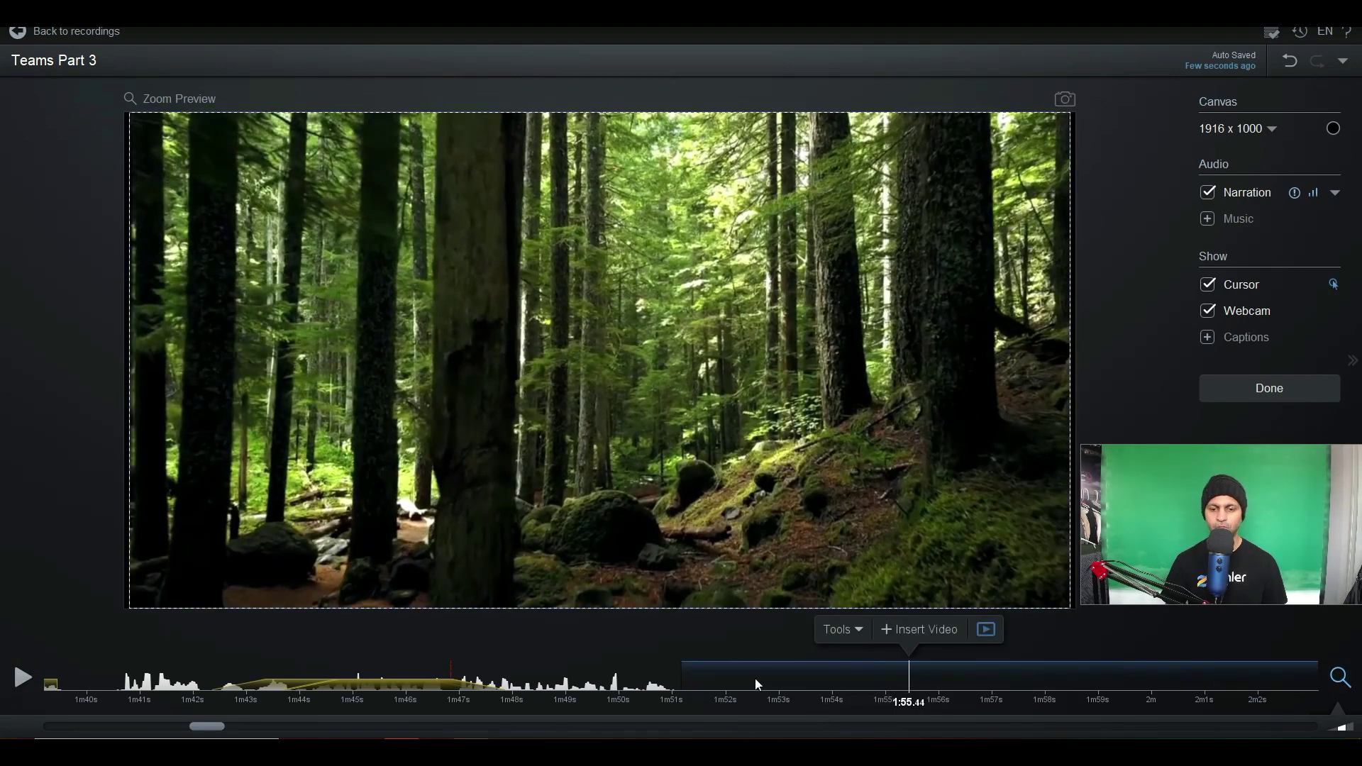
left_click(755, 684)
left_click(623, 629)
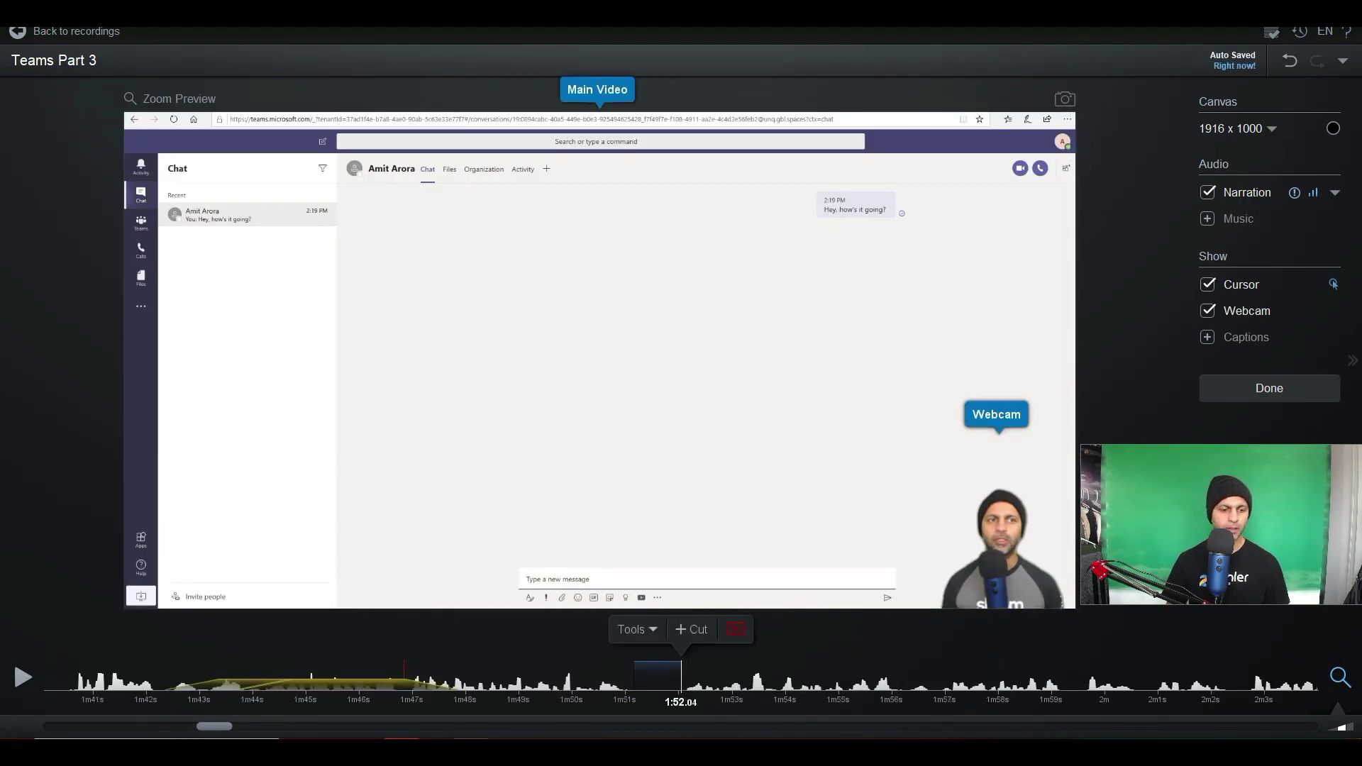
Turn off narration and play the recording from 1:50.56 to 1:56.32.
left_click(607, 681)
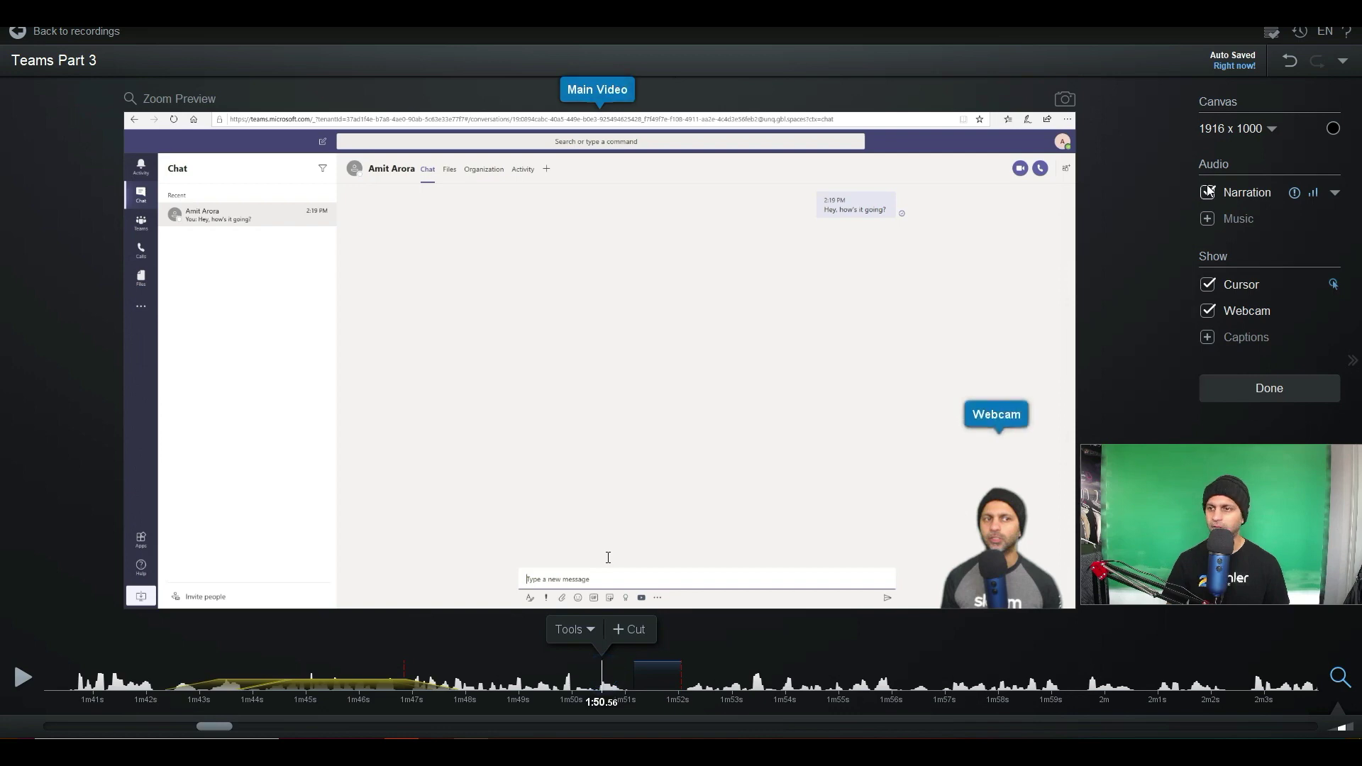
left_click(1209, 192)
left_click(22, 677)
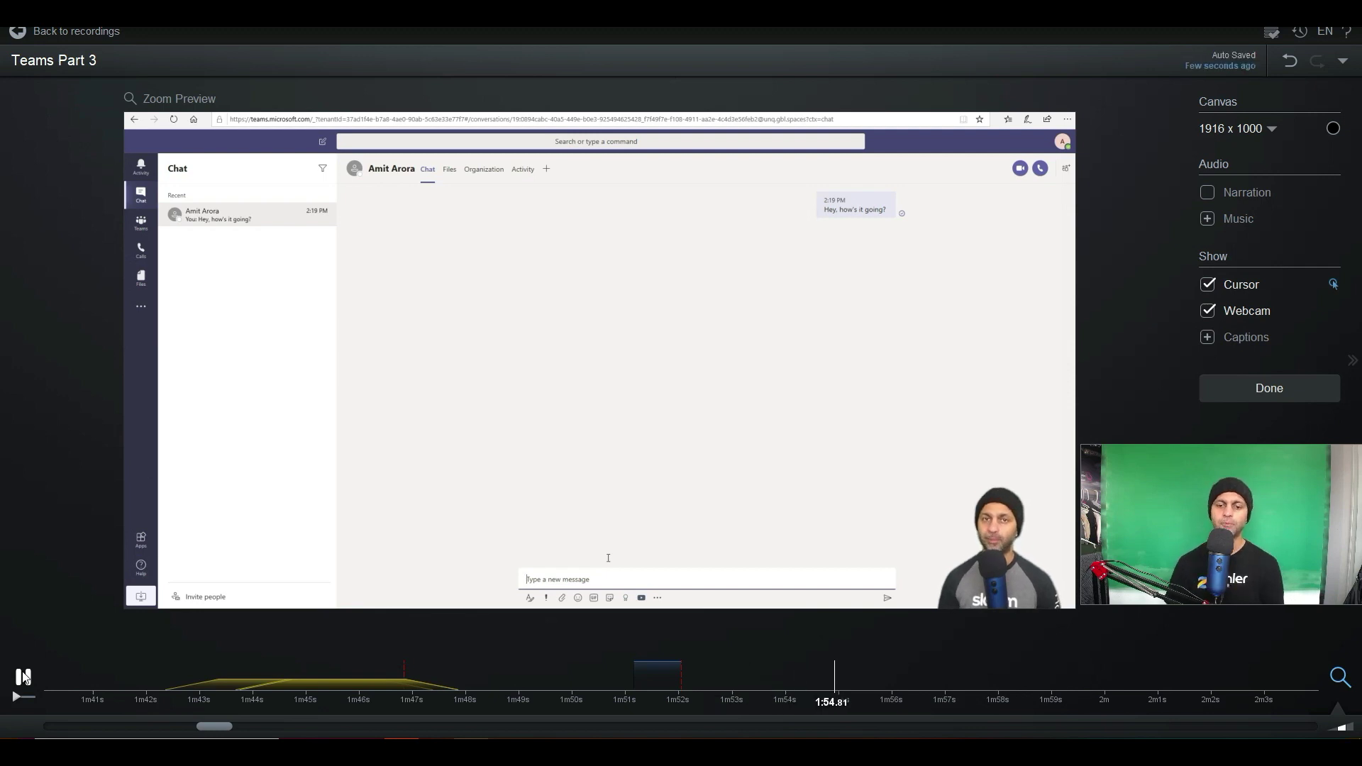
left_click(24, 678)
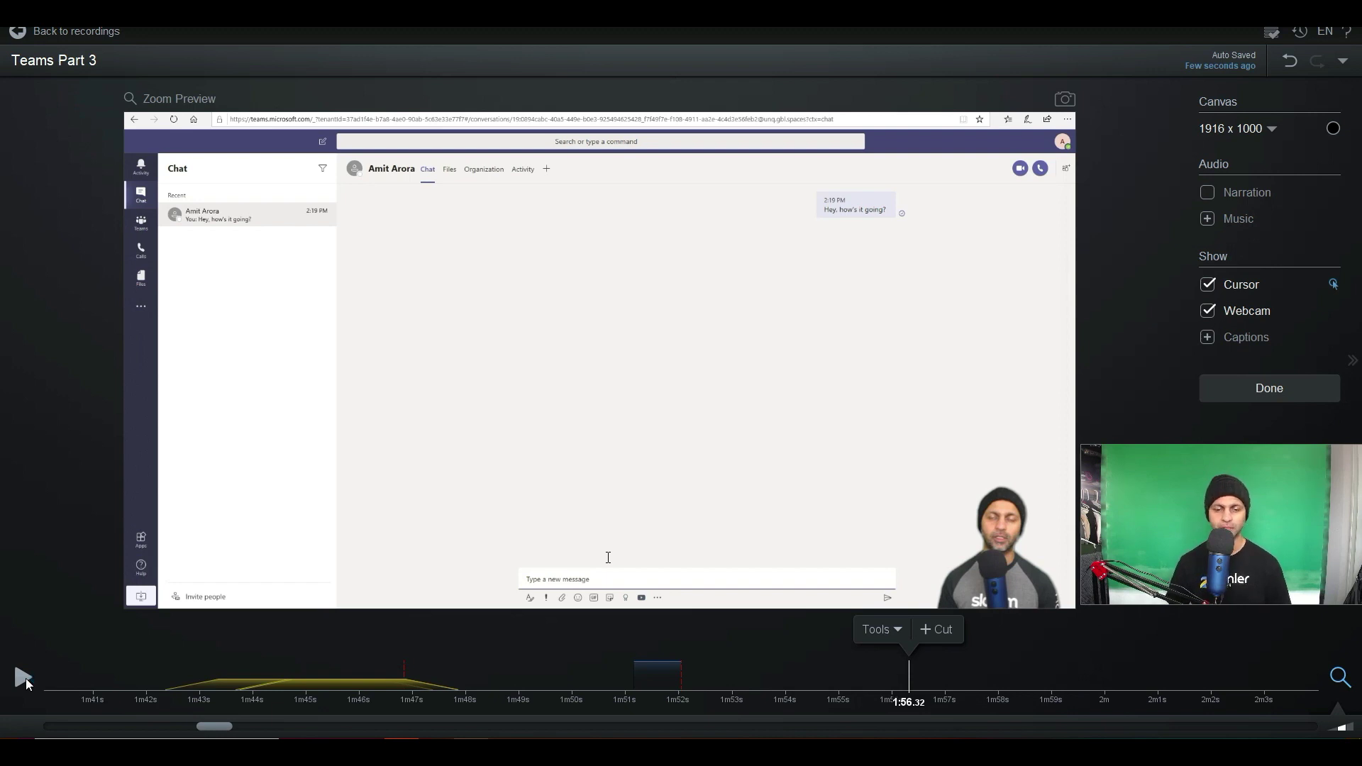
Insert the stock library's 'Video Of Forest' clip as a video overlay at the 1:56 playhead.
left_click(882, 629)
mouse_move(875, 441)
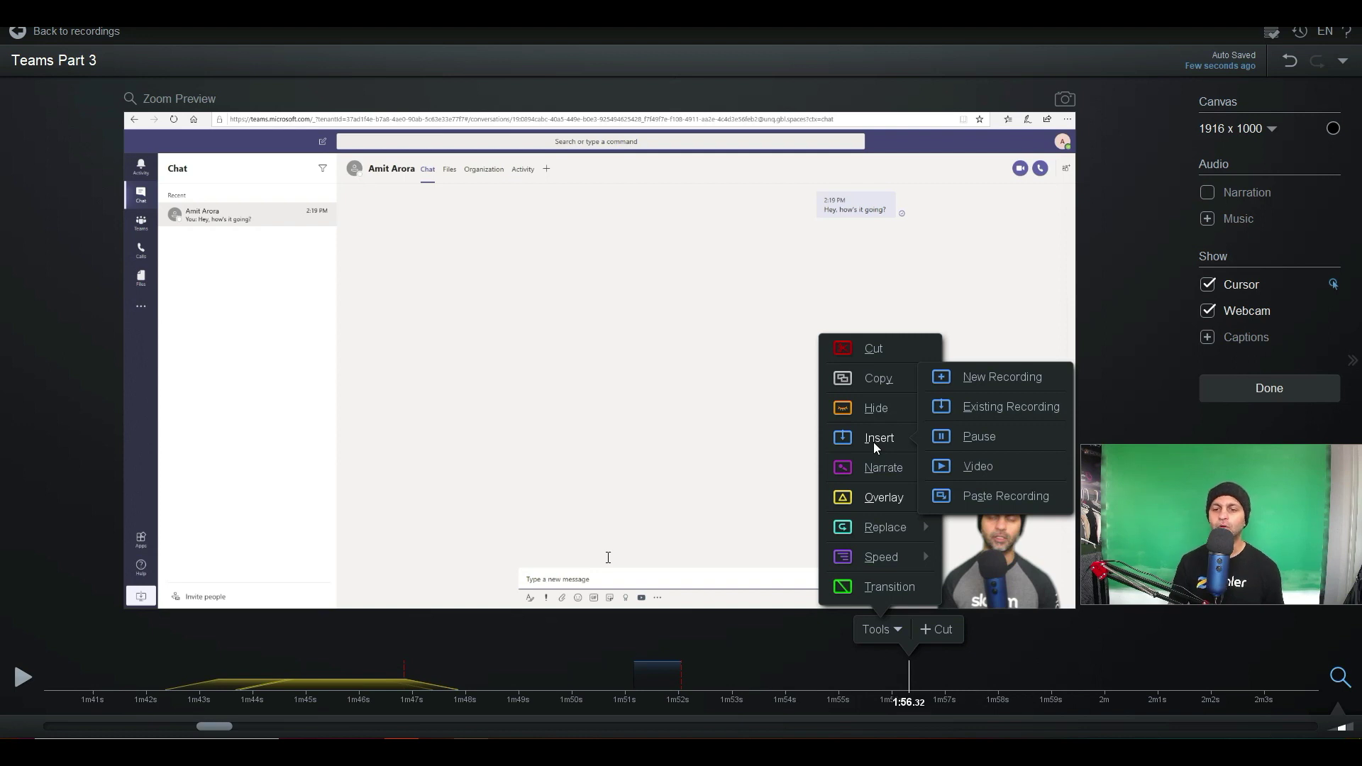
mouse_move(892, 496)
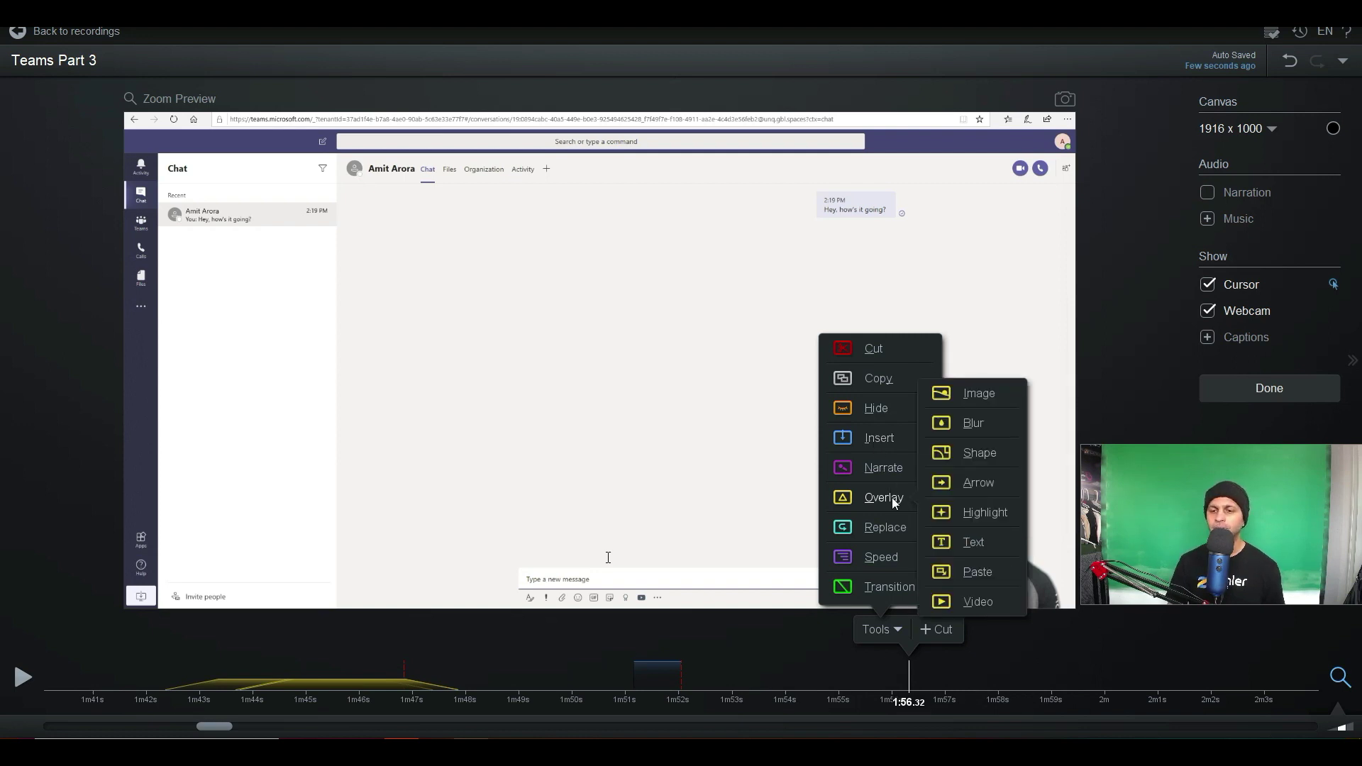
left_click(956, 600)
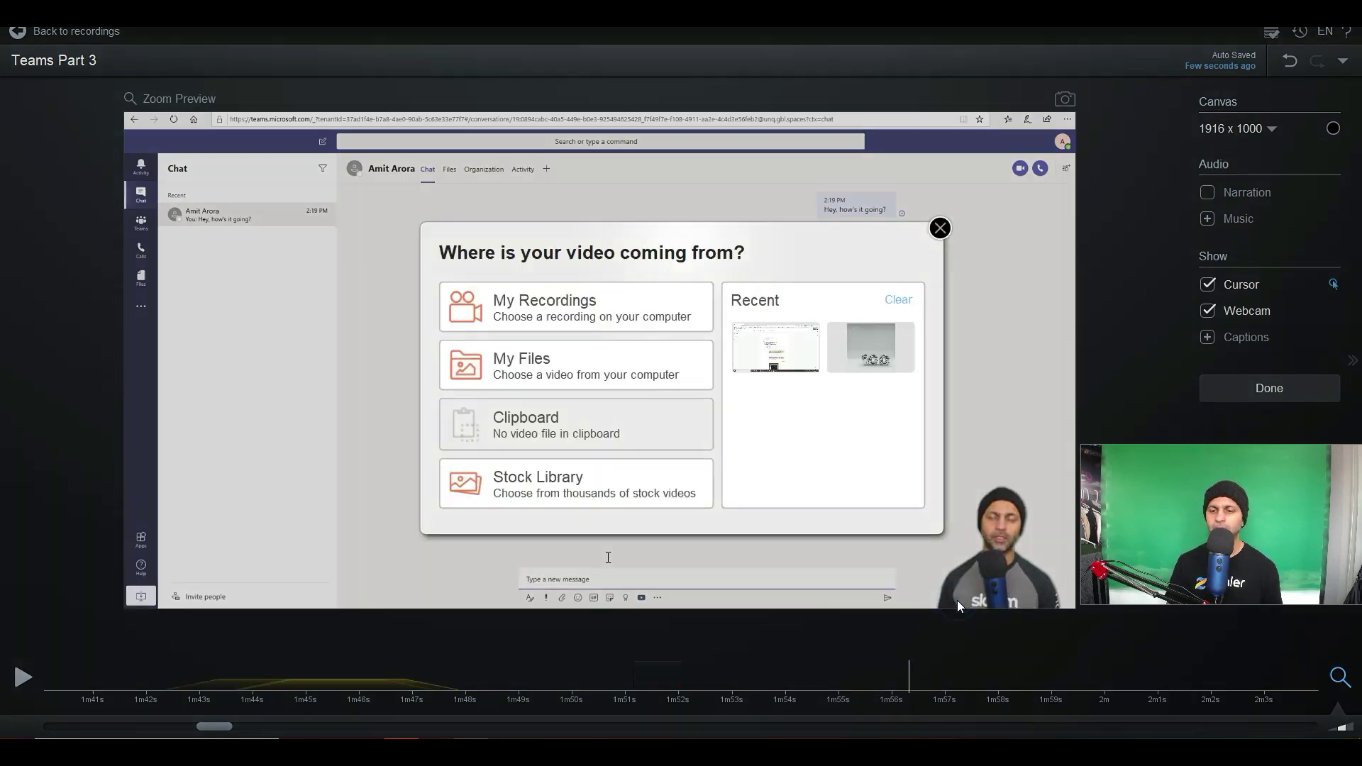
left_click(575, 475)
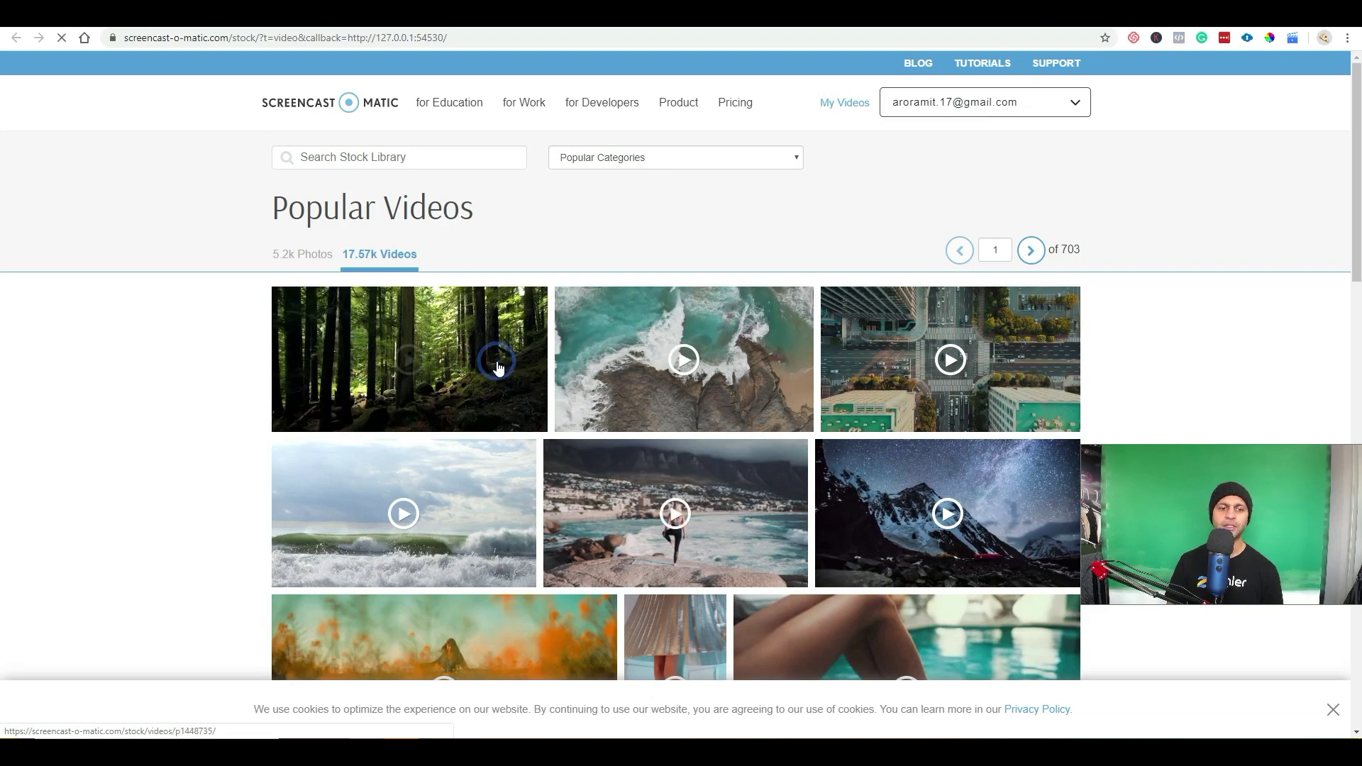
left_click(496, 366)
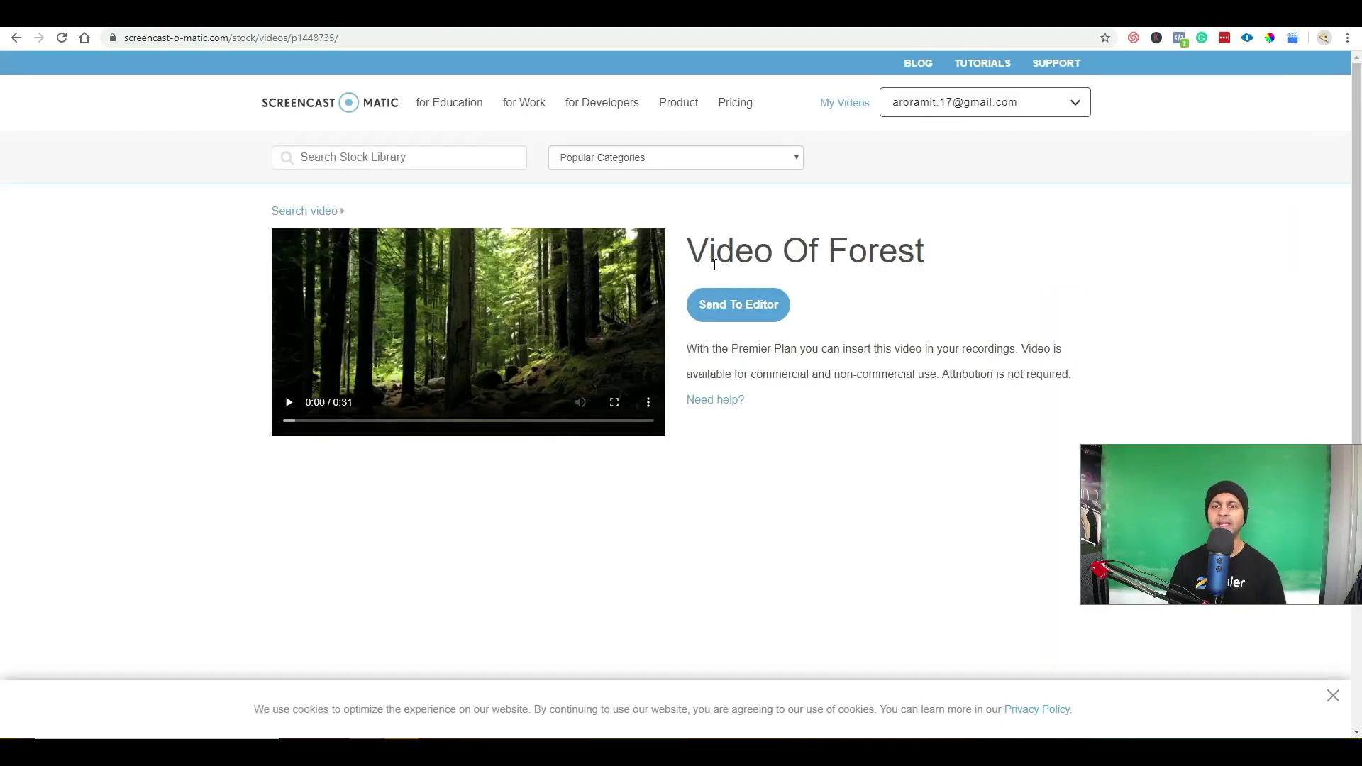
left_click(733, 304)
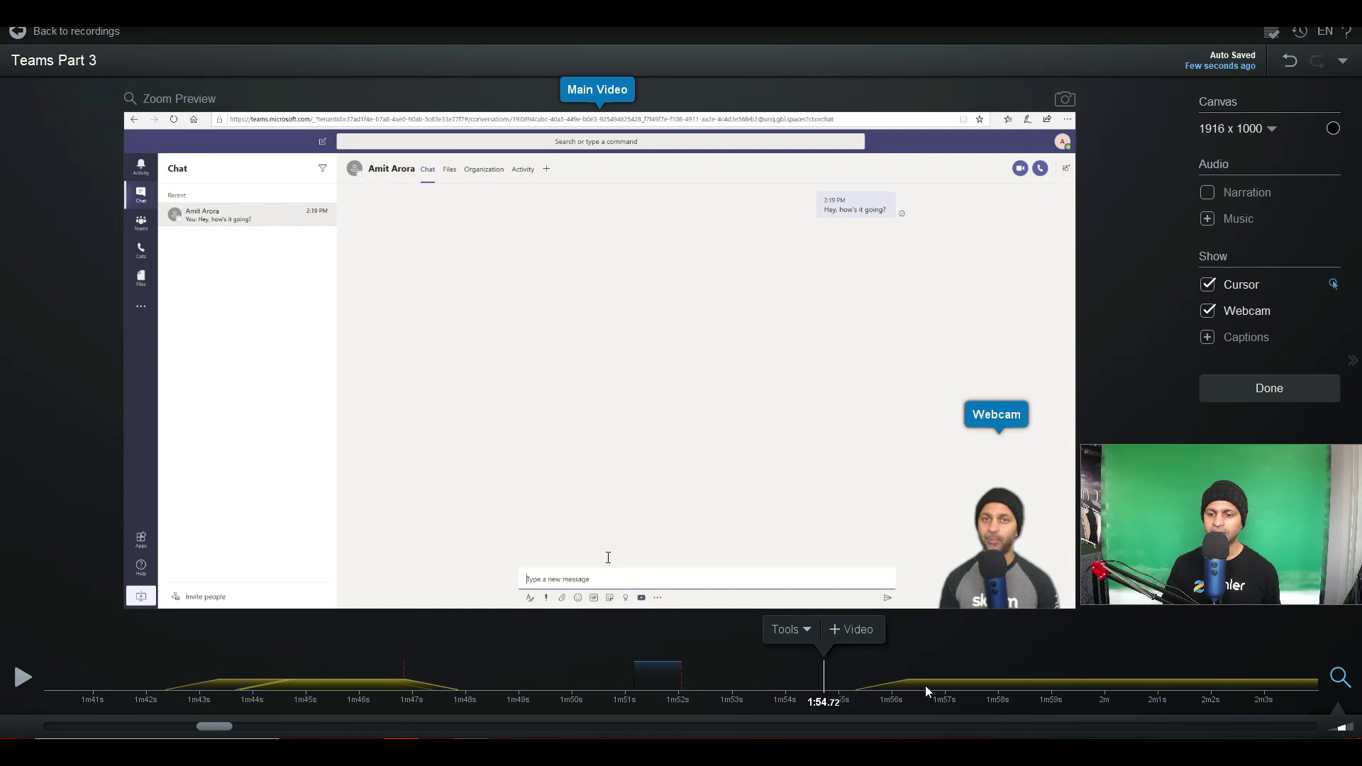
Preview the forest overlay over the Teams chat, then park the playhead at 1:56.32.
left_click(18, 686)
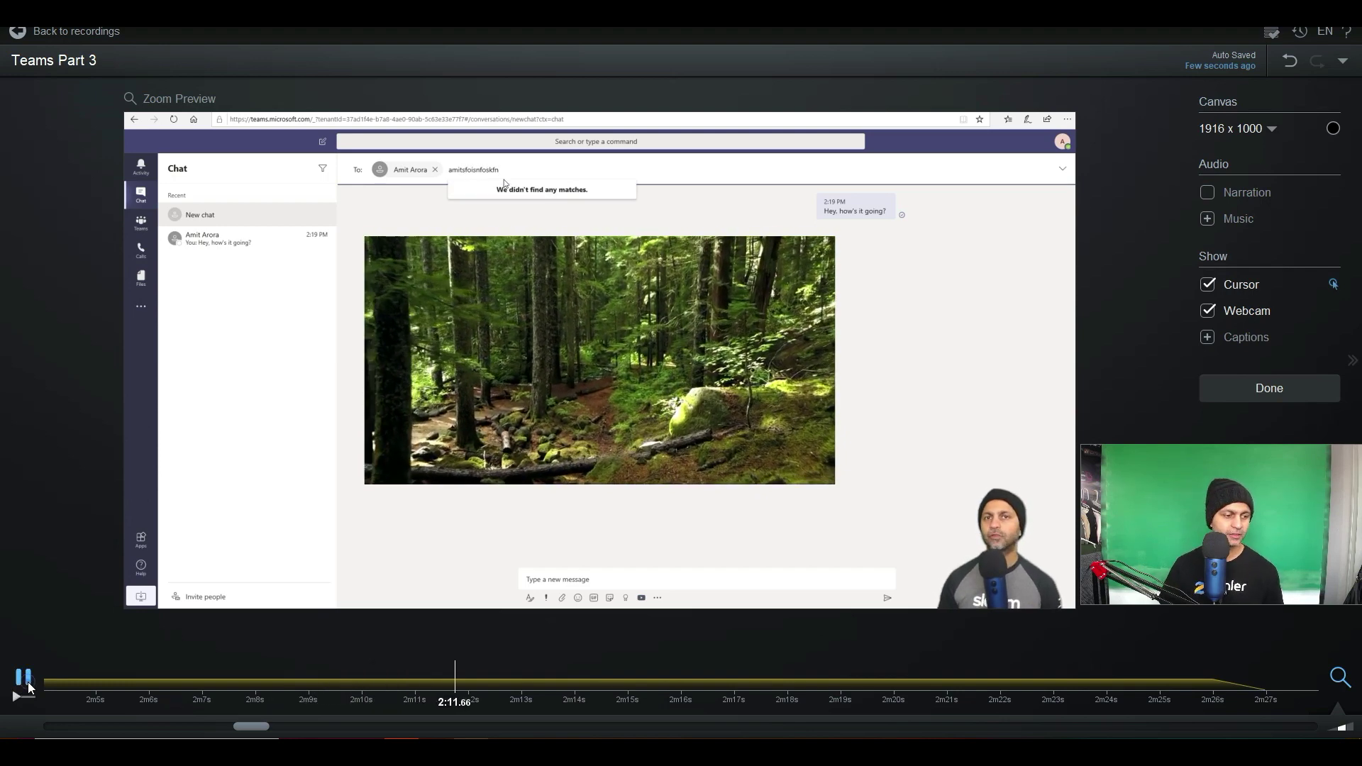
left_click(23, 679)
left_click(465, 669)
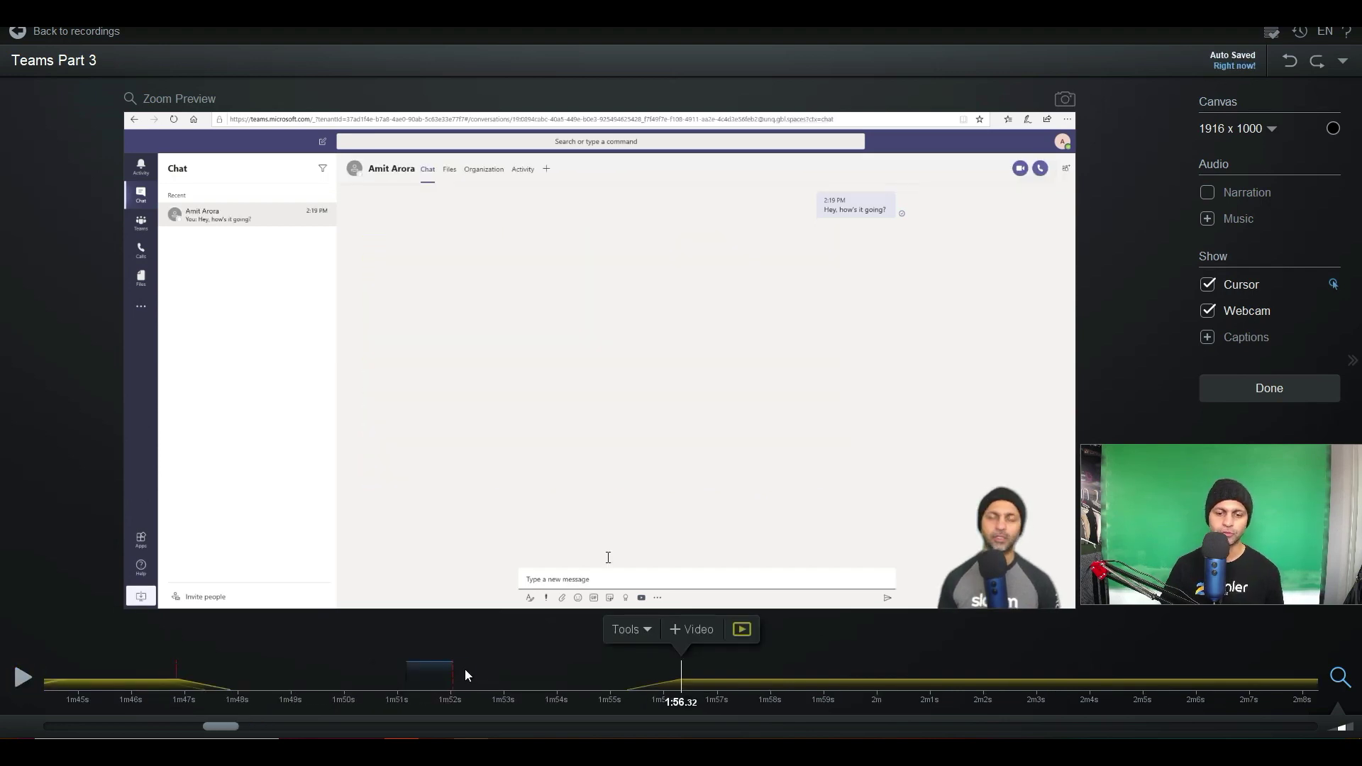
left_click(646, 629)
mouse_move(649, 410)
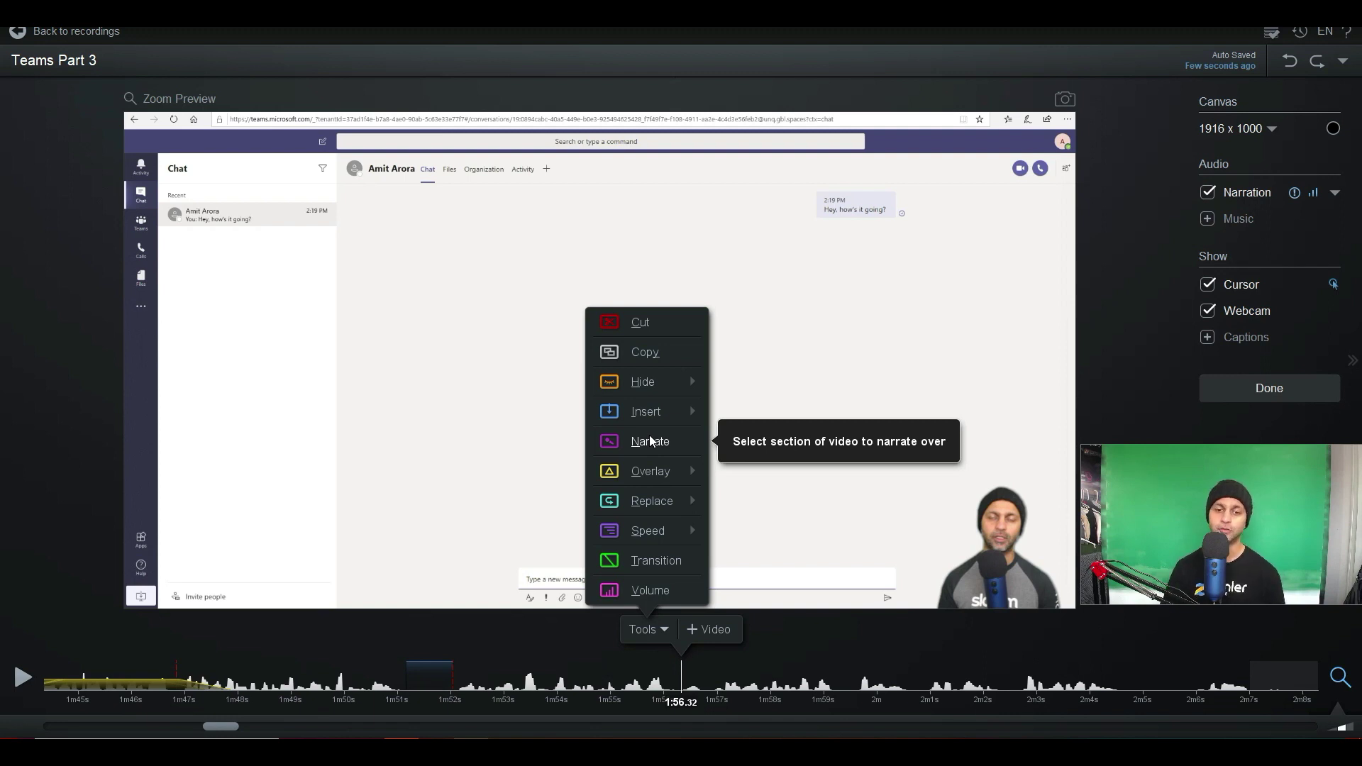
Reveal the Speed Up and Slow Down choices under Replace > Speed in Tools.
mouse_move(670, 501)
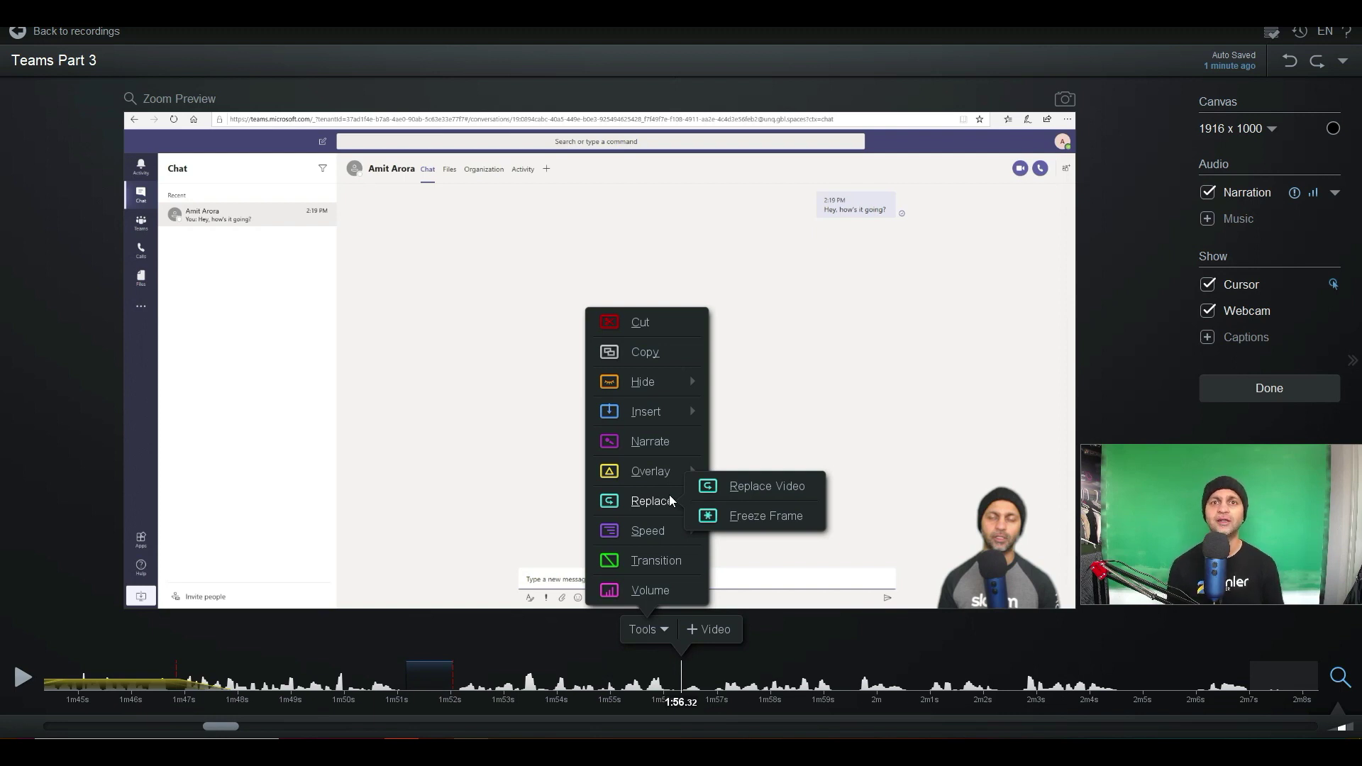
Speed up the stretch from 1:56 to about 2:04 to play 10x faster.
mouse_move(649, 530)
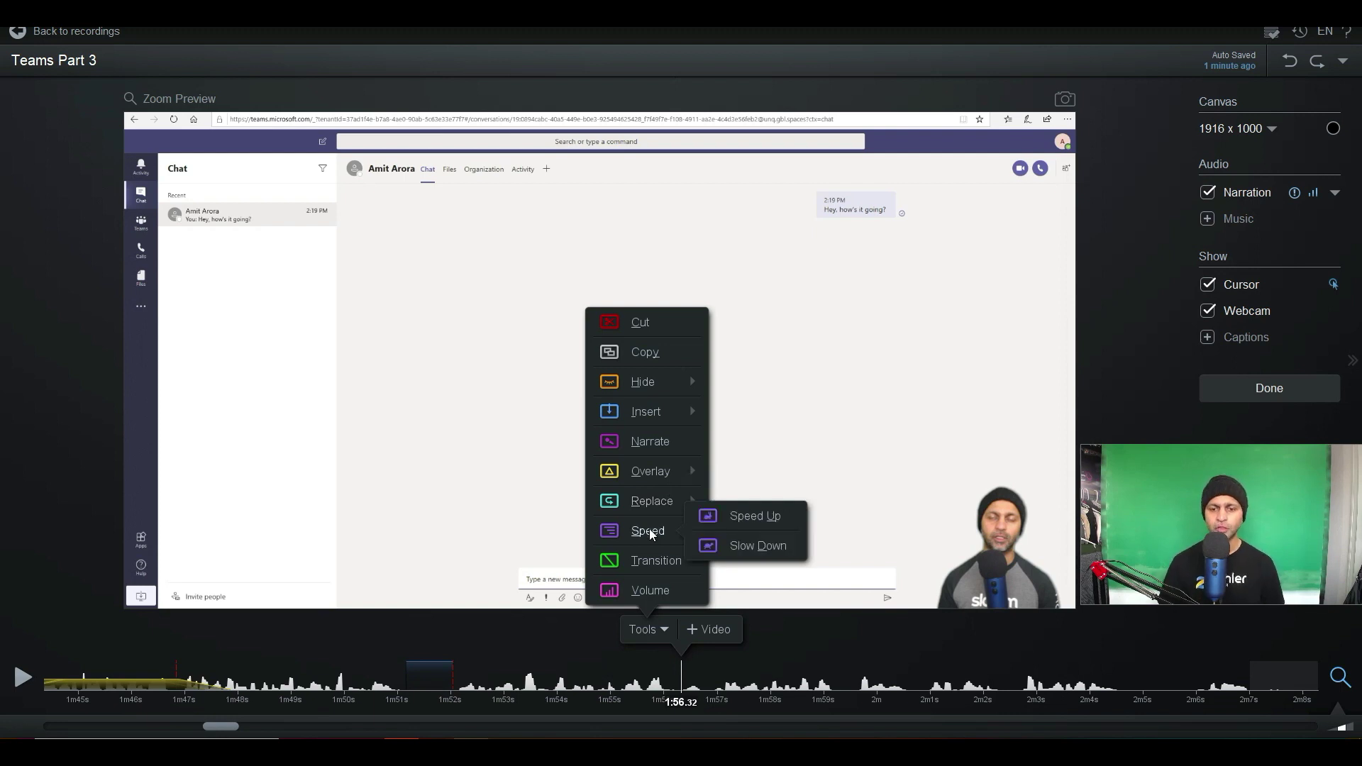
left_click(743, 521)
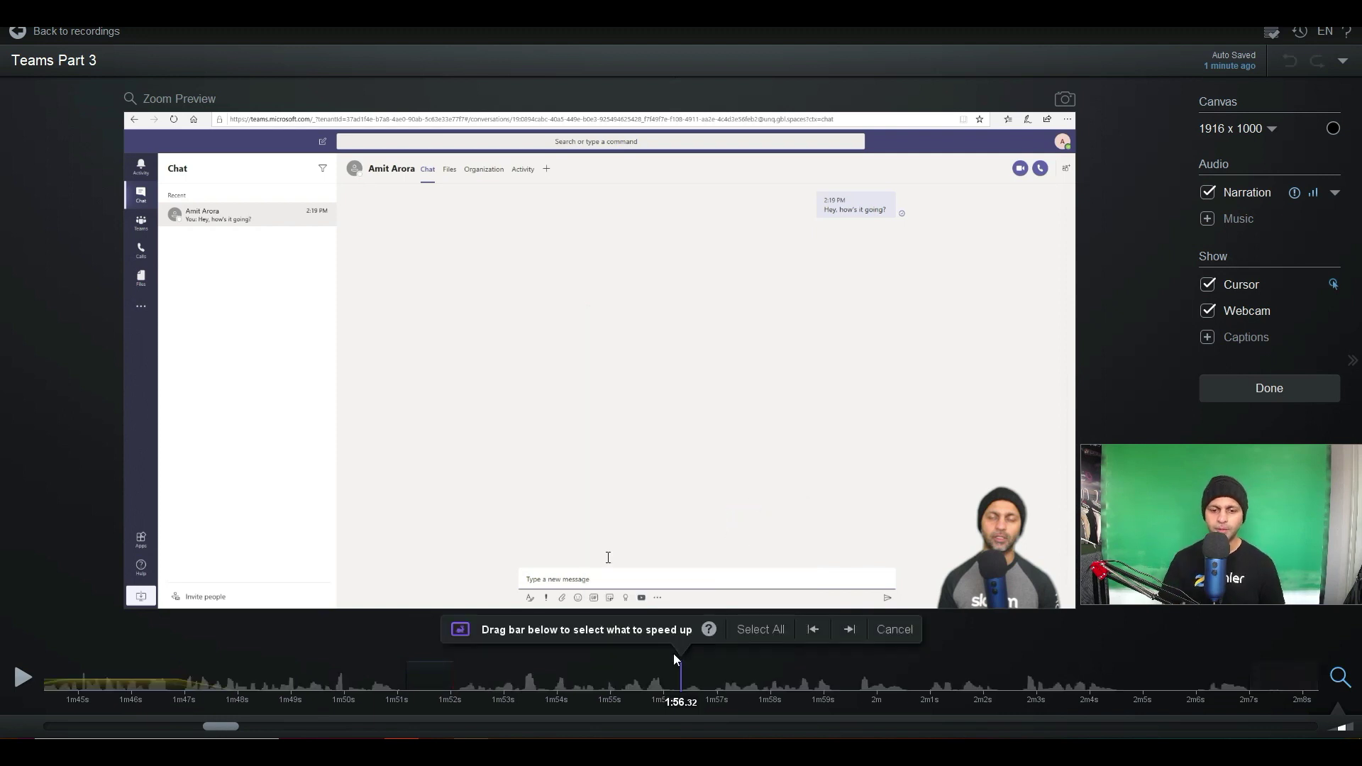
left_click_drag(682, 678, 796, 677)
left_click_drag(877, 669, 1139, 667)
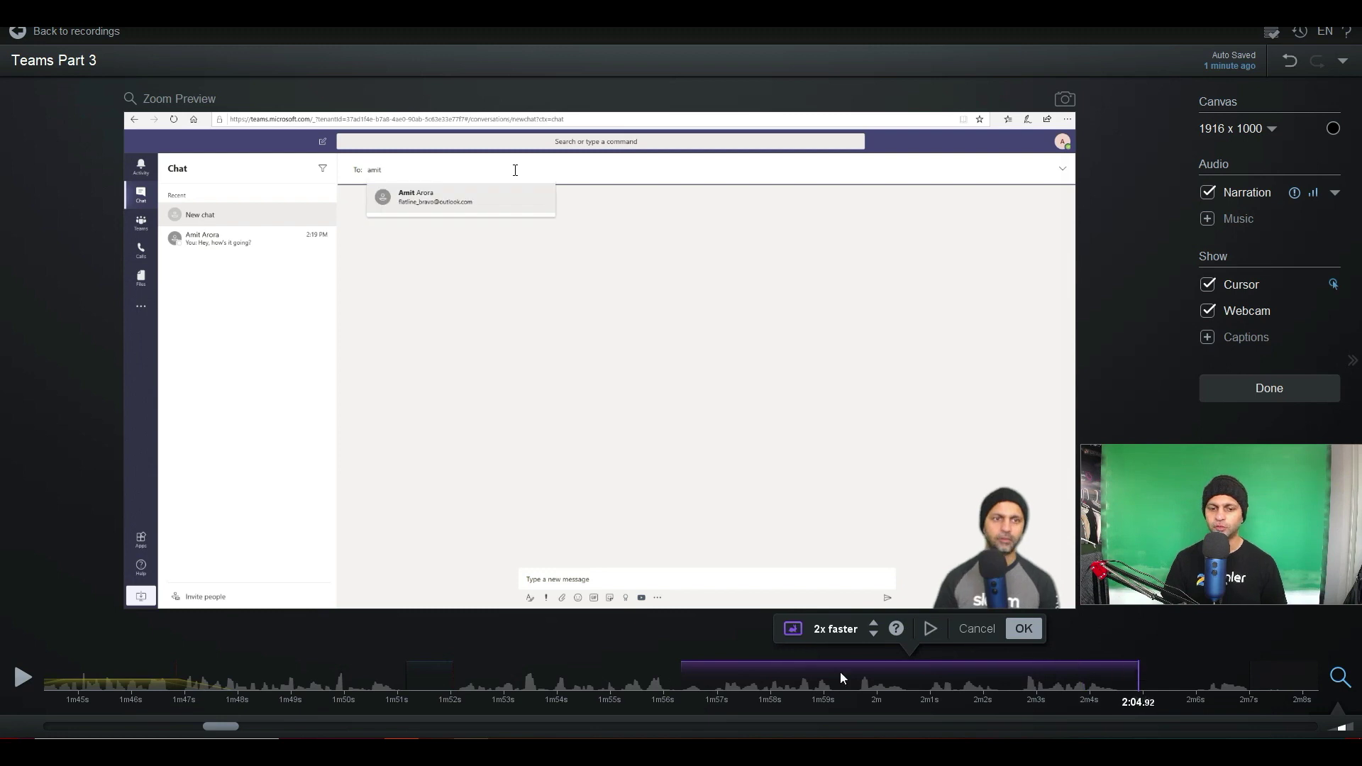
left_click(875, 622)
left_click(875, 621)
left_click(875, 622)
left_click(875, 621)
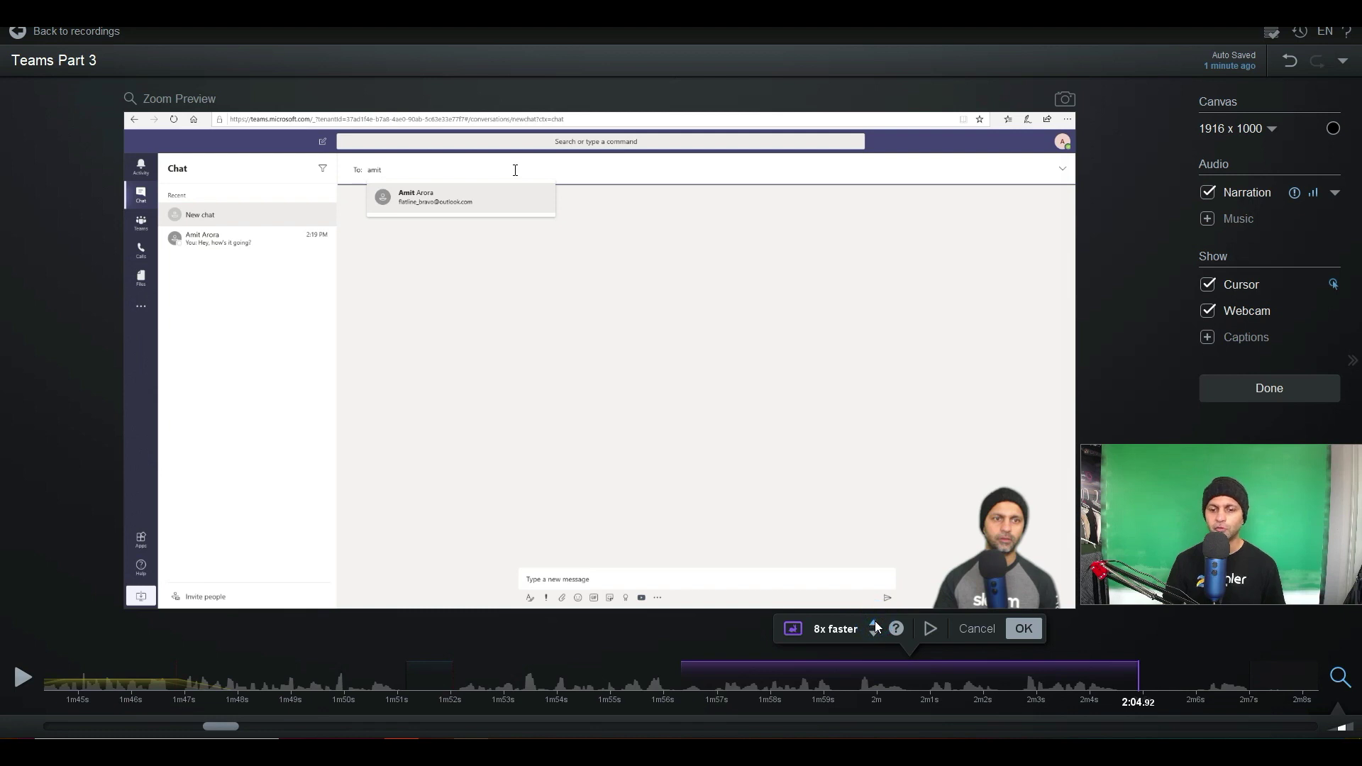
left_click(876, 623)
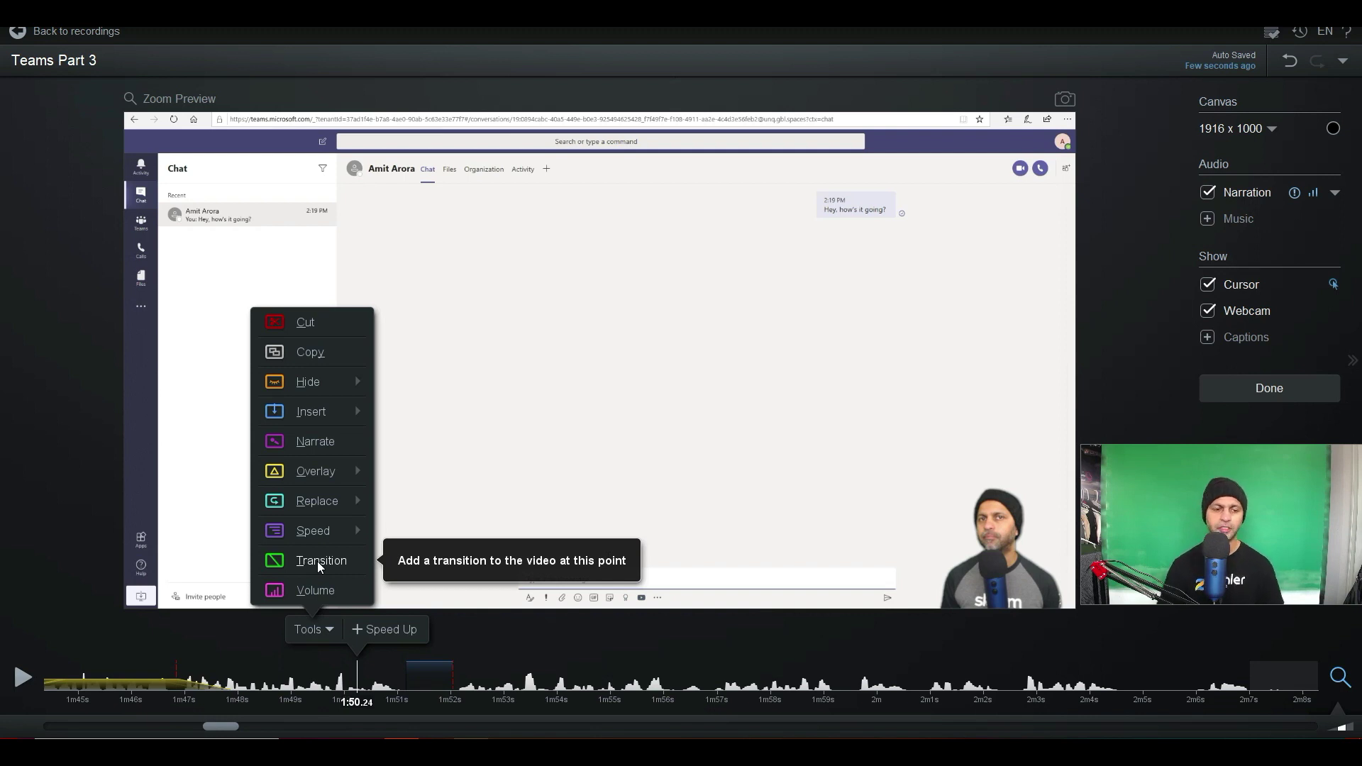
Add a 4.36-second Kaleidoscope transition at 1:50.24 and preview it.
left_click(317, 560)
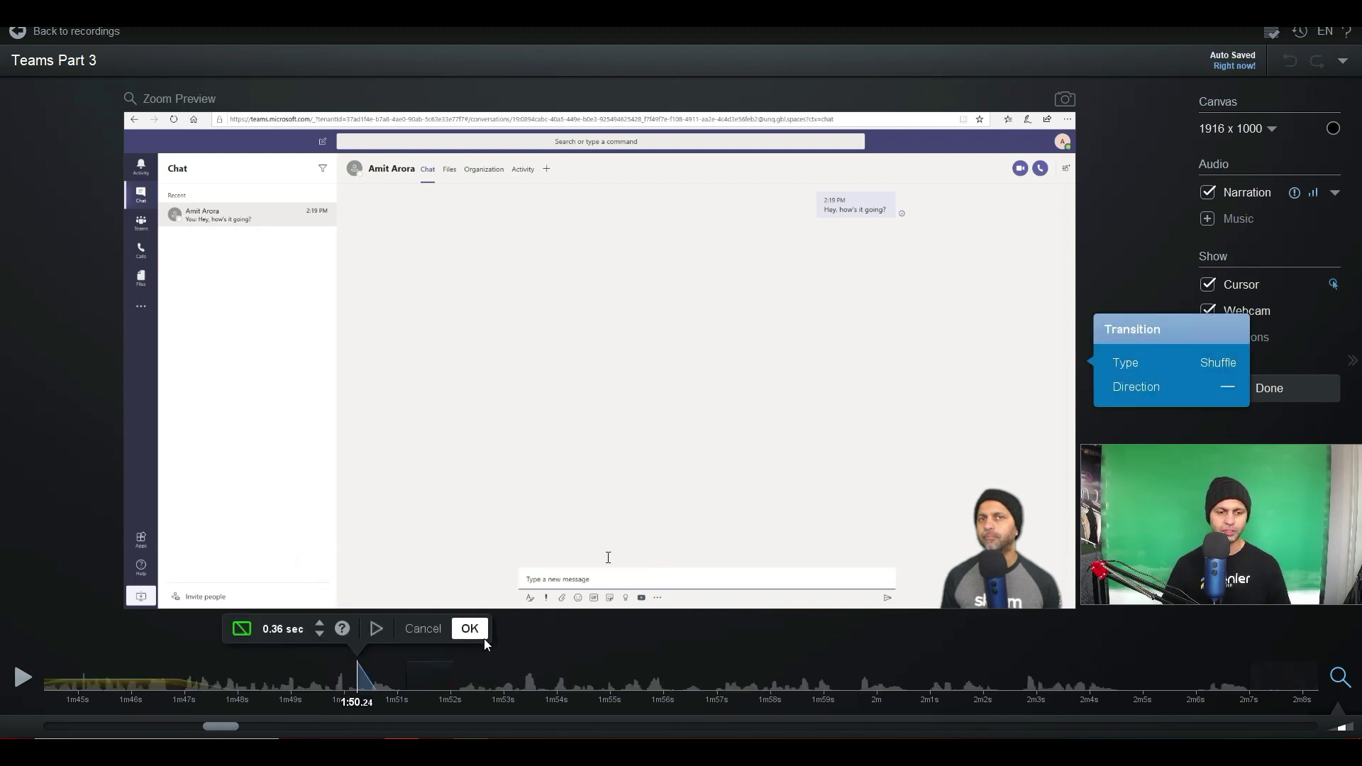
left_click(1218, 363)
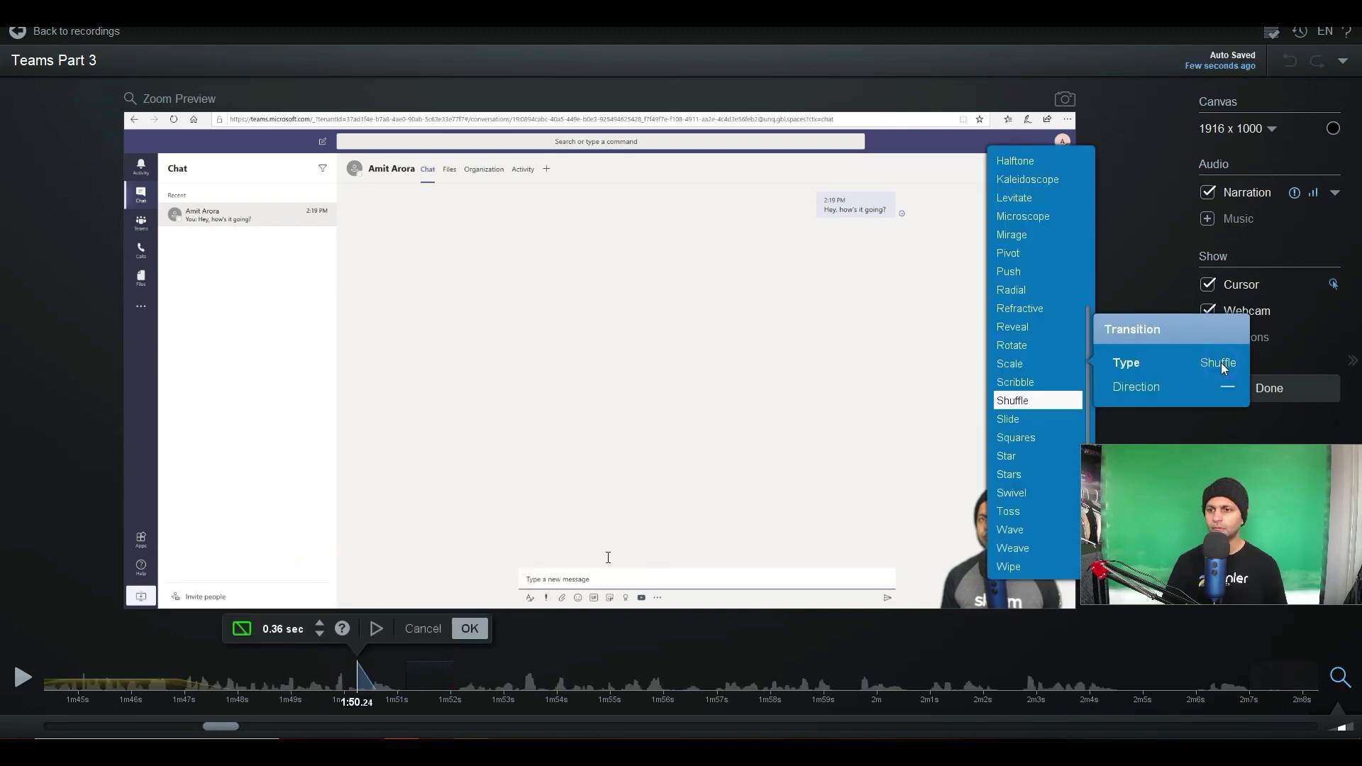
left_click(1028, 183)
left_click(303, 623)
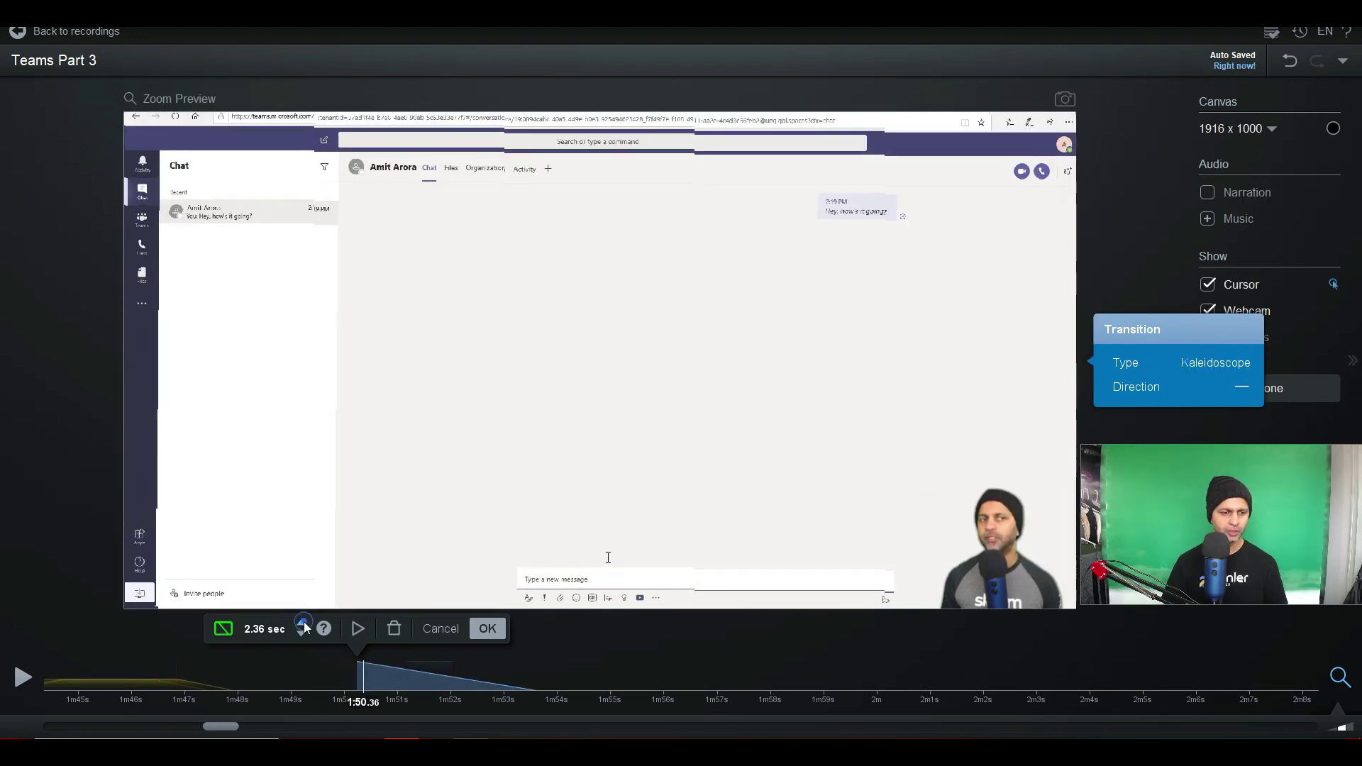
left_click(488, 629)
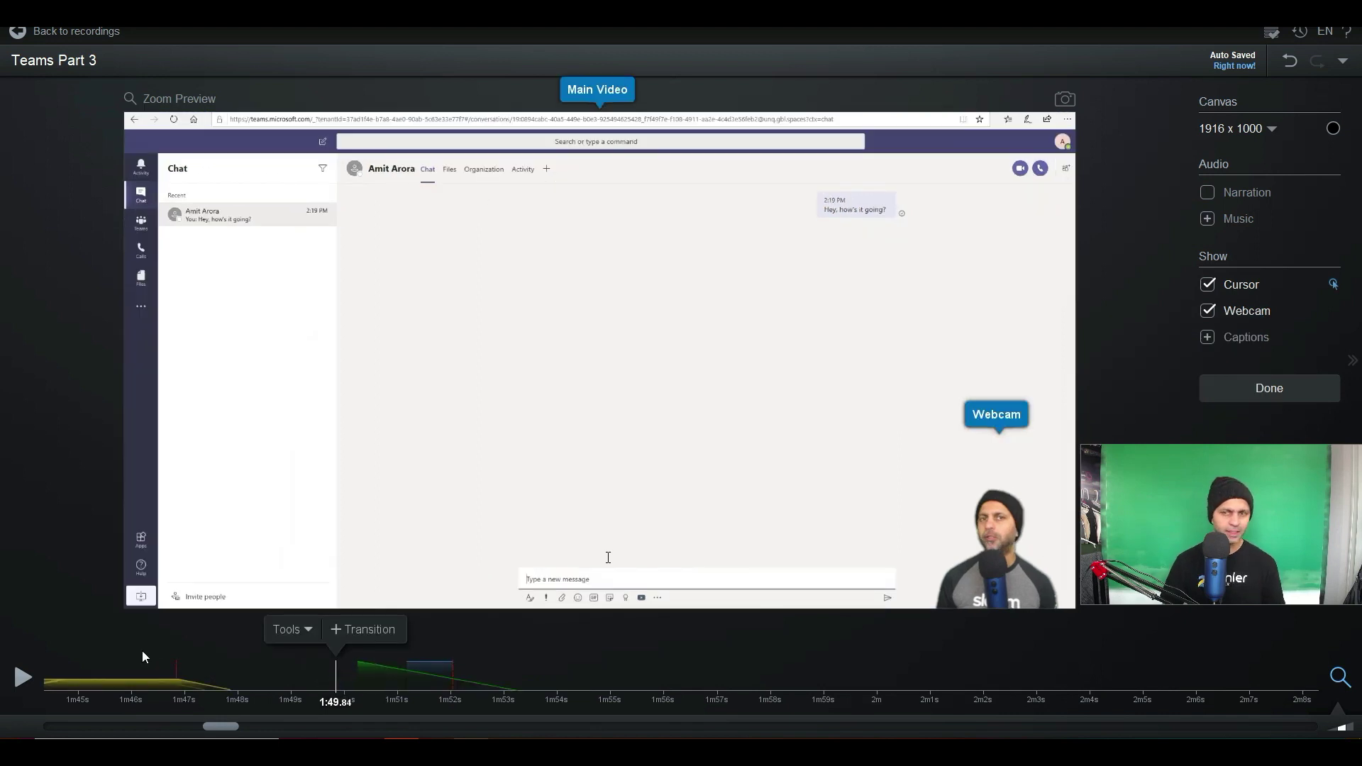
left_click(20, 677)
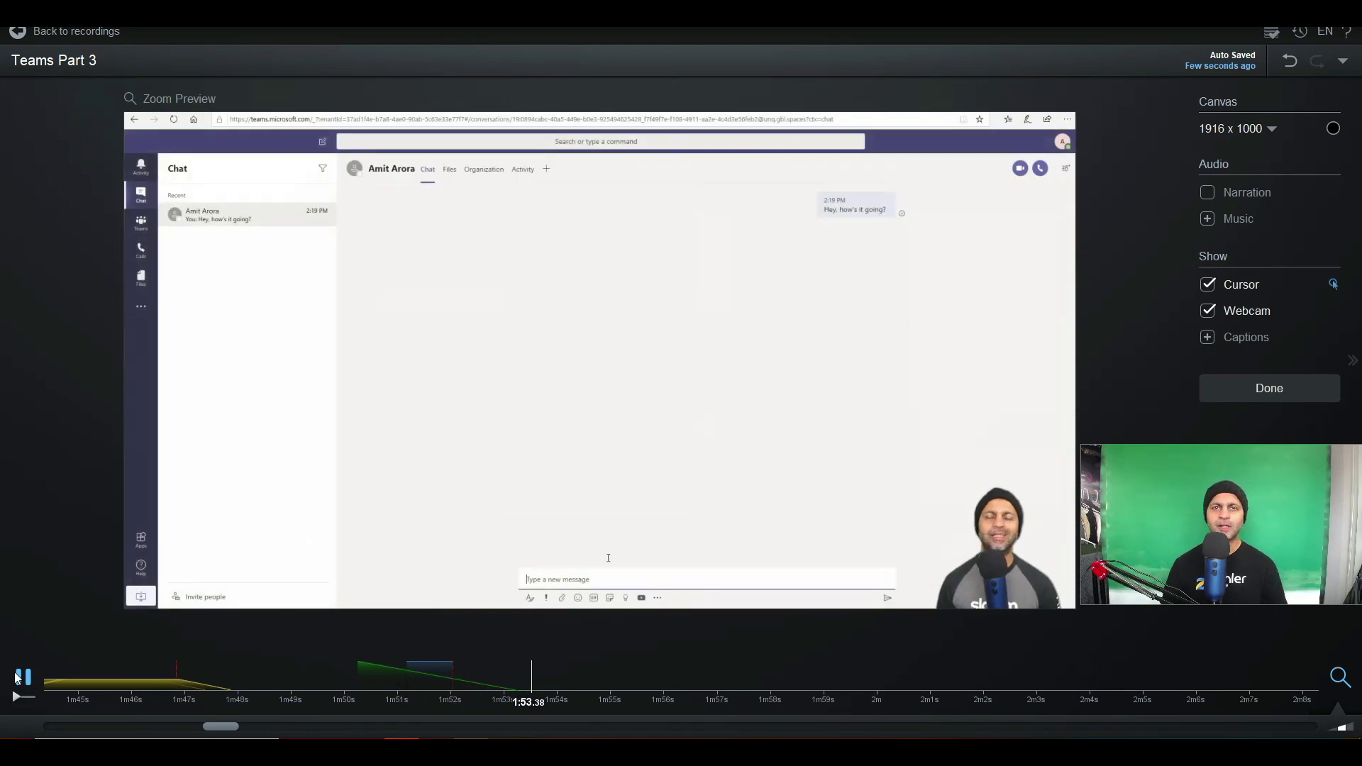
left_click(18, 677)
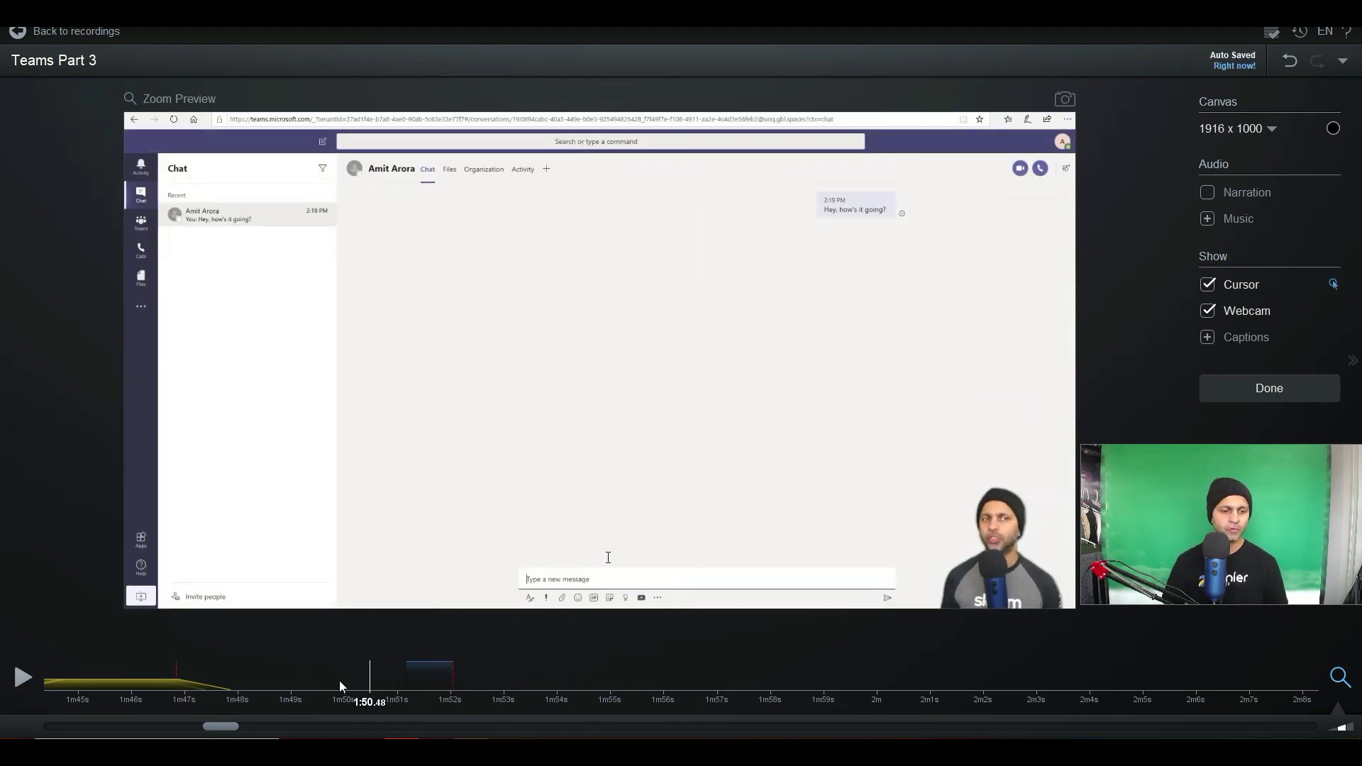
Add a 1.36-second Microscope transition at 1:49.44, preview it from 1:49, and finish editing.
left_click(330, 631)
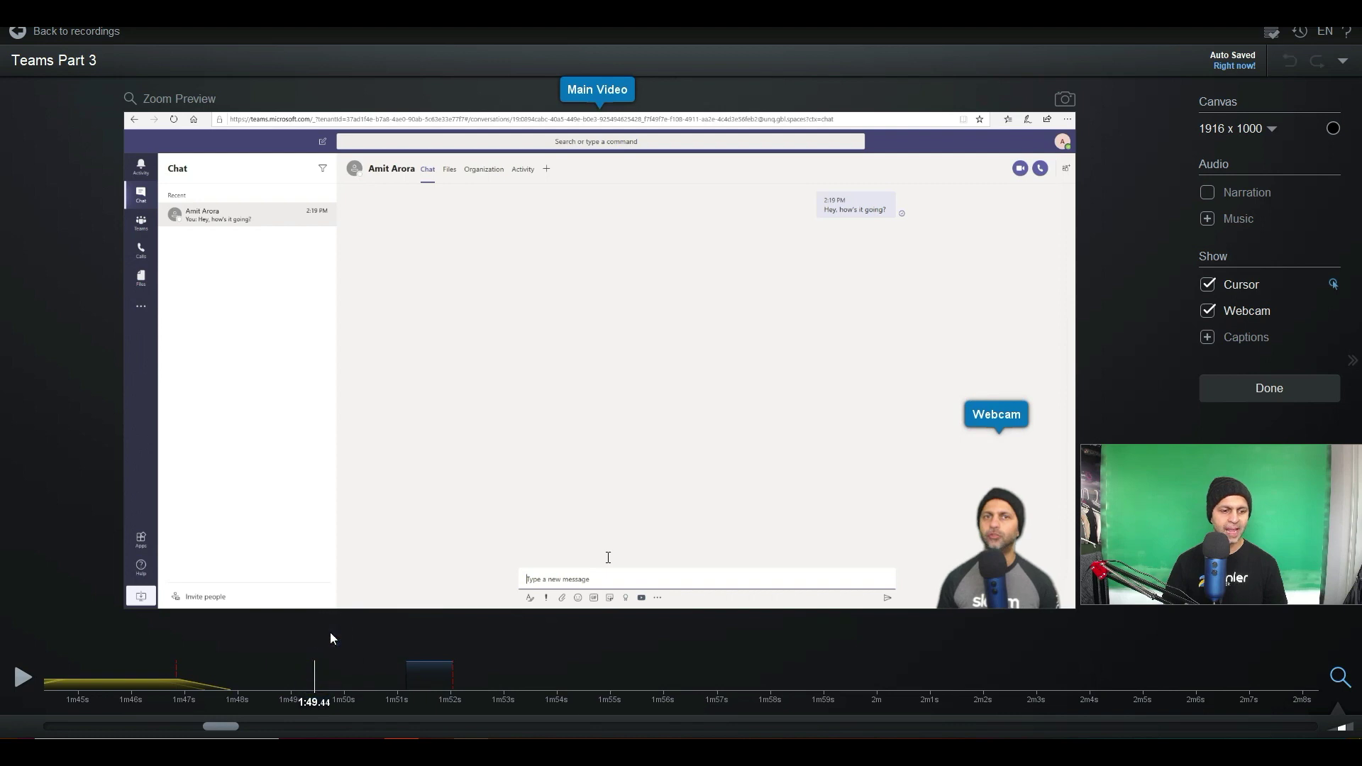
left_click(1168, 359)
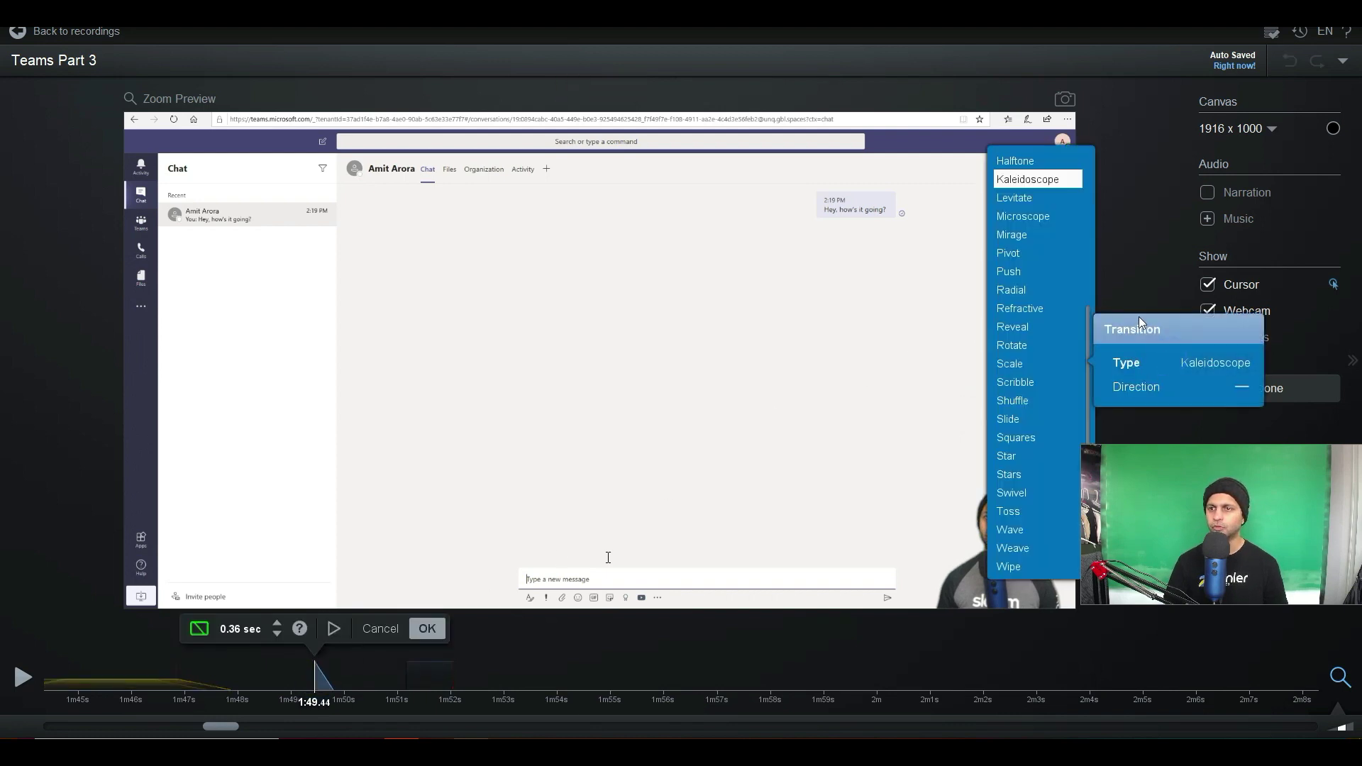
left_click(1028, 224)
left_click(277, 633)
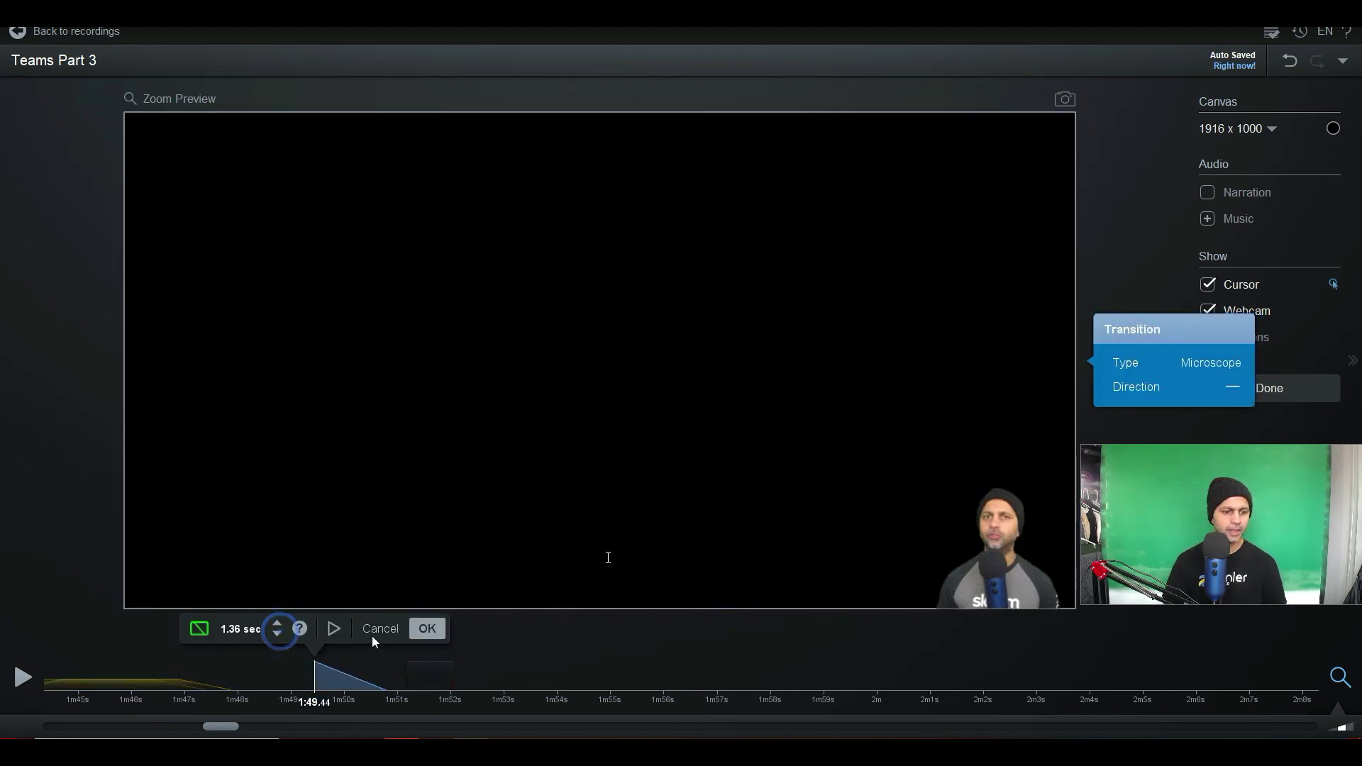
left_click(425, 630)
left_click(291, 671)
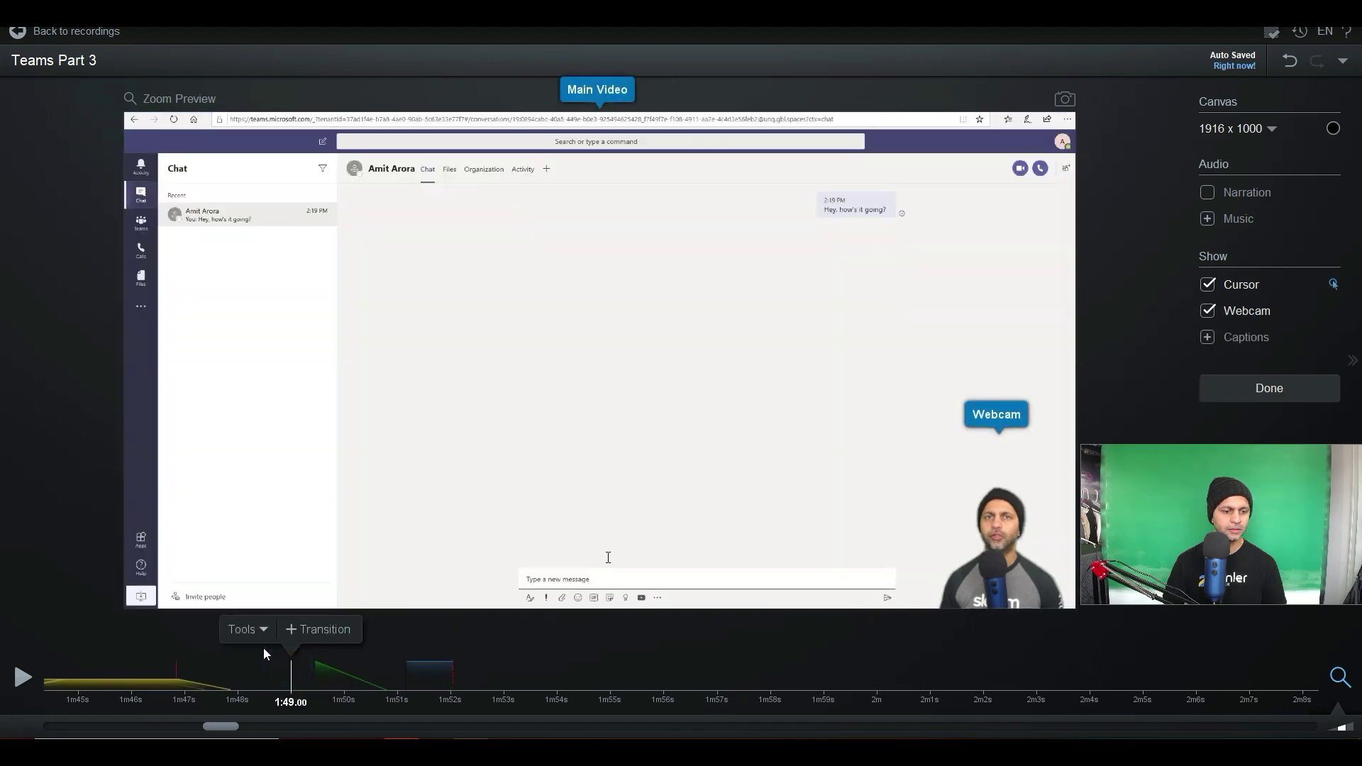
left_click(21, 676)
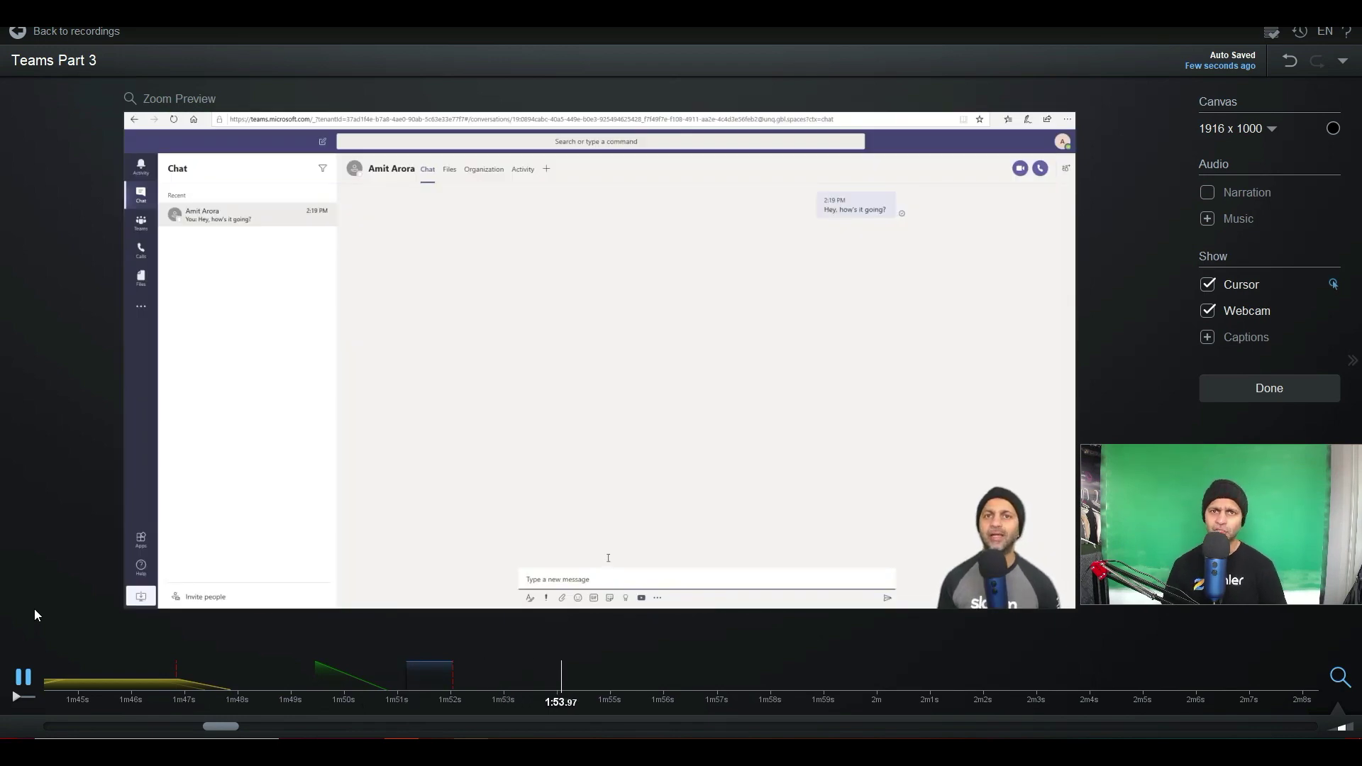
left_click(22, 677)
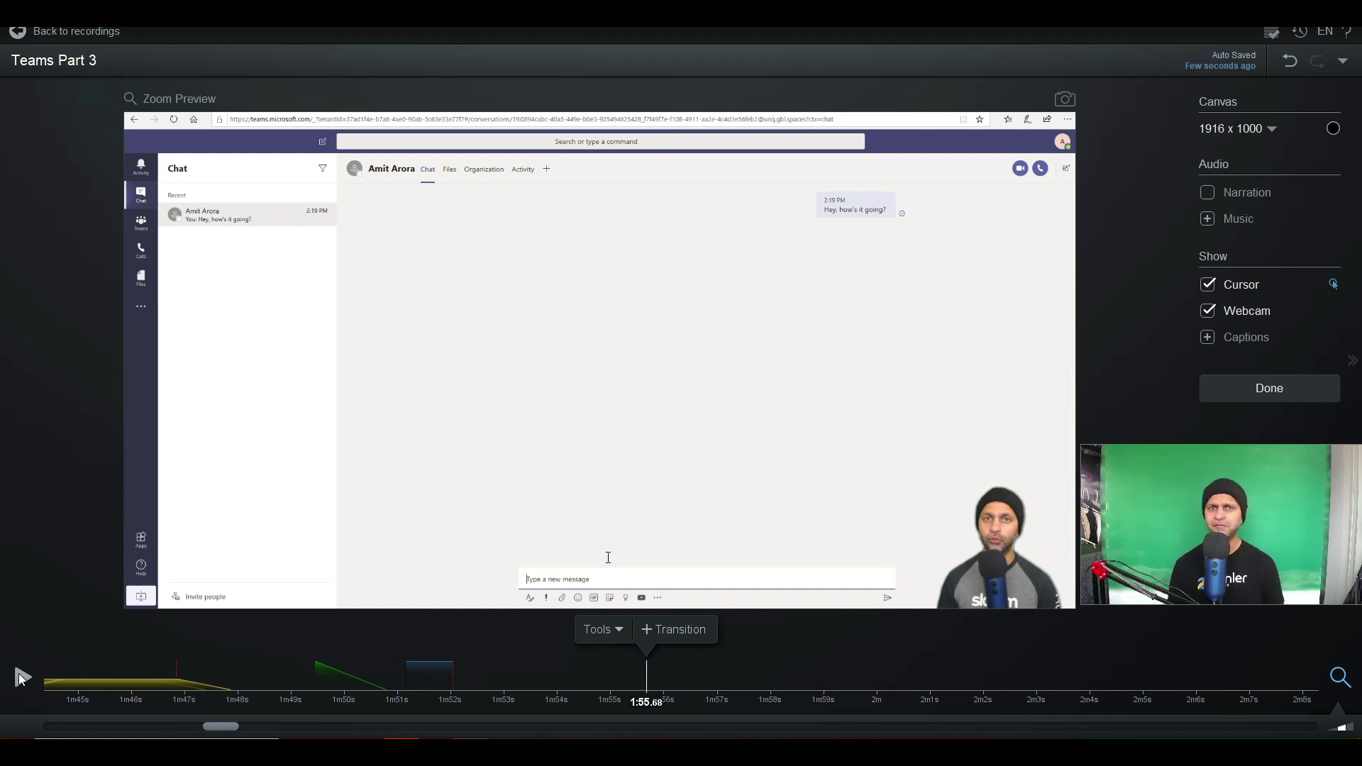
left_click(484, 677)
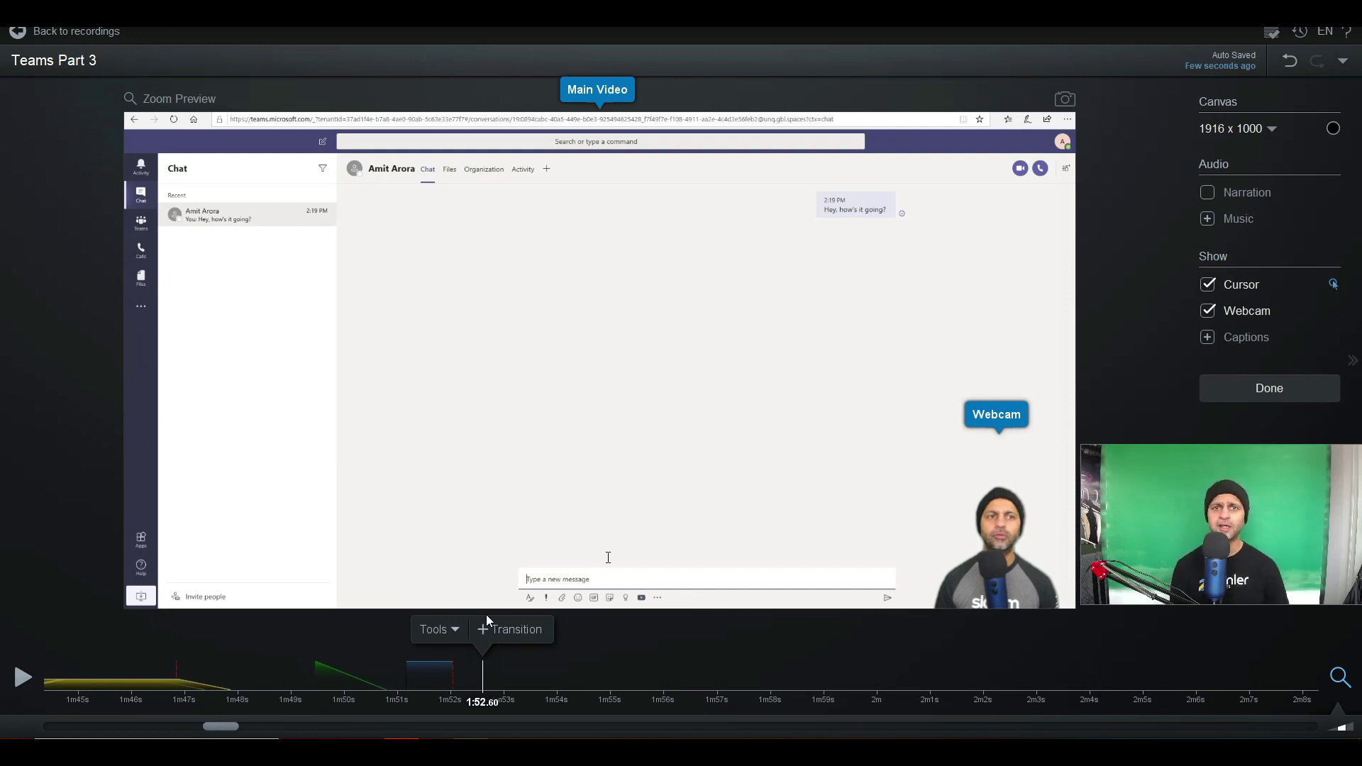
left_click(1270, 388)
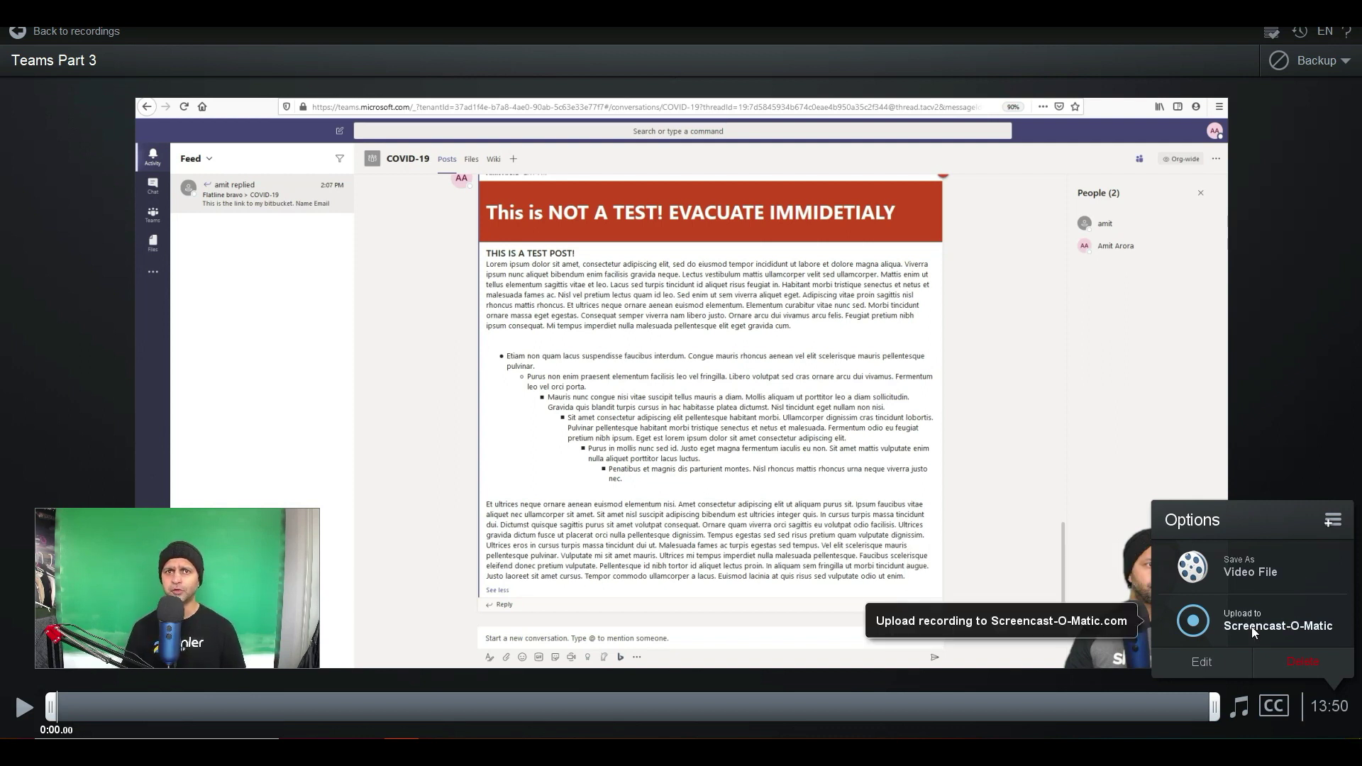
Publish Teams Part 3 as an MP4 video file at Higher (Larger File) quality.
left_click(1331, 520)
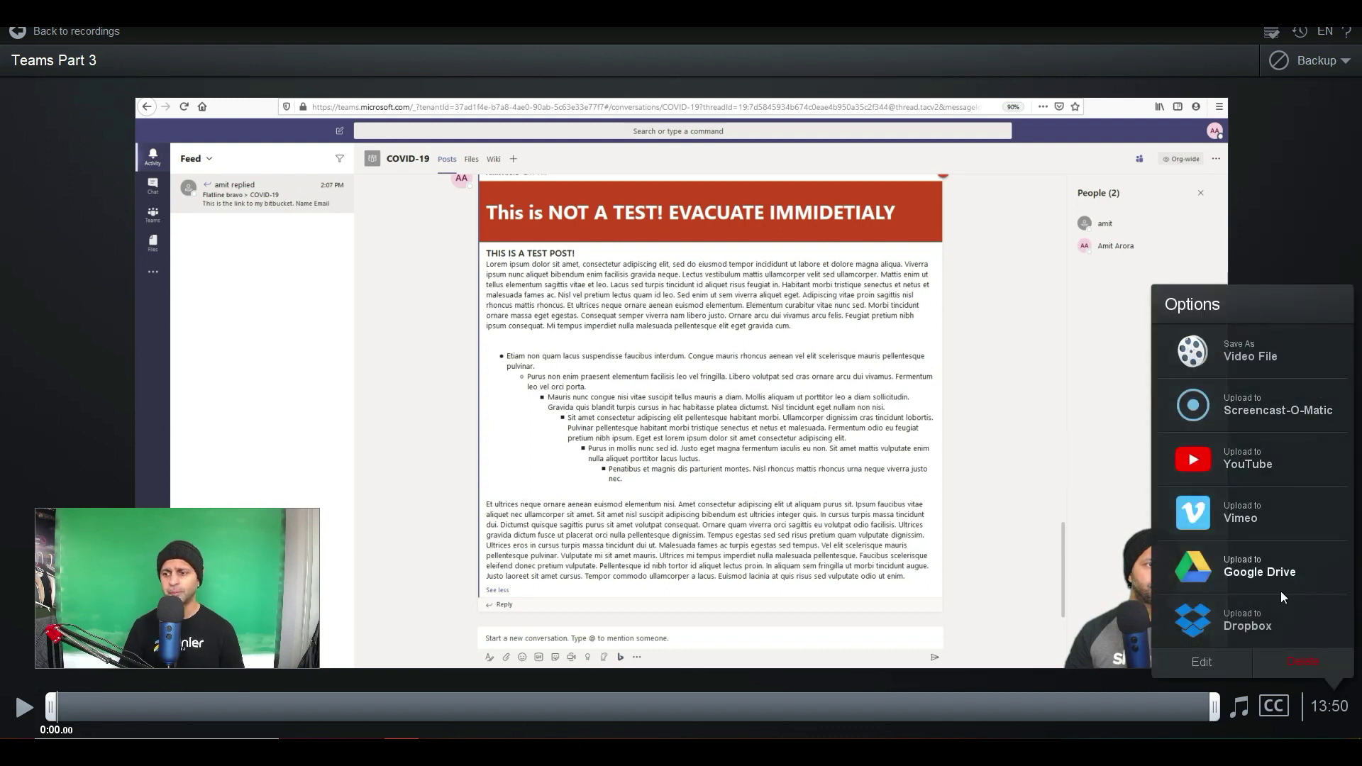
left_click(1278, 346)
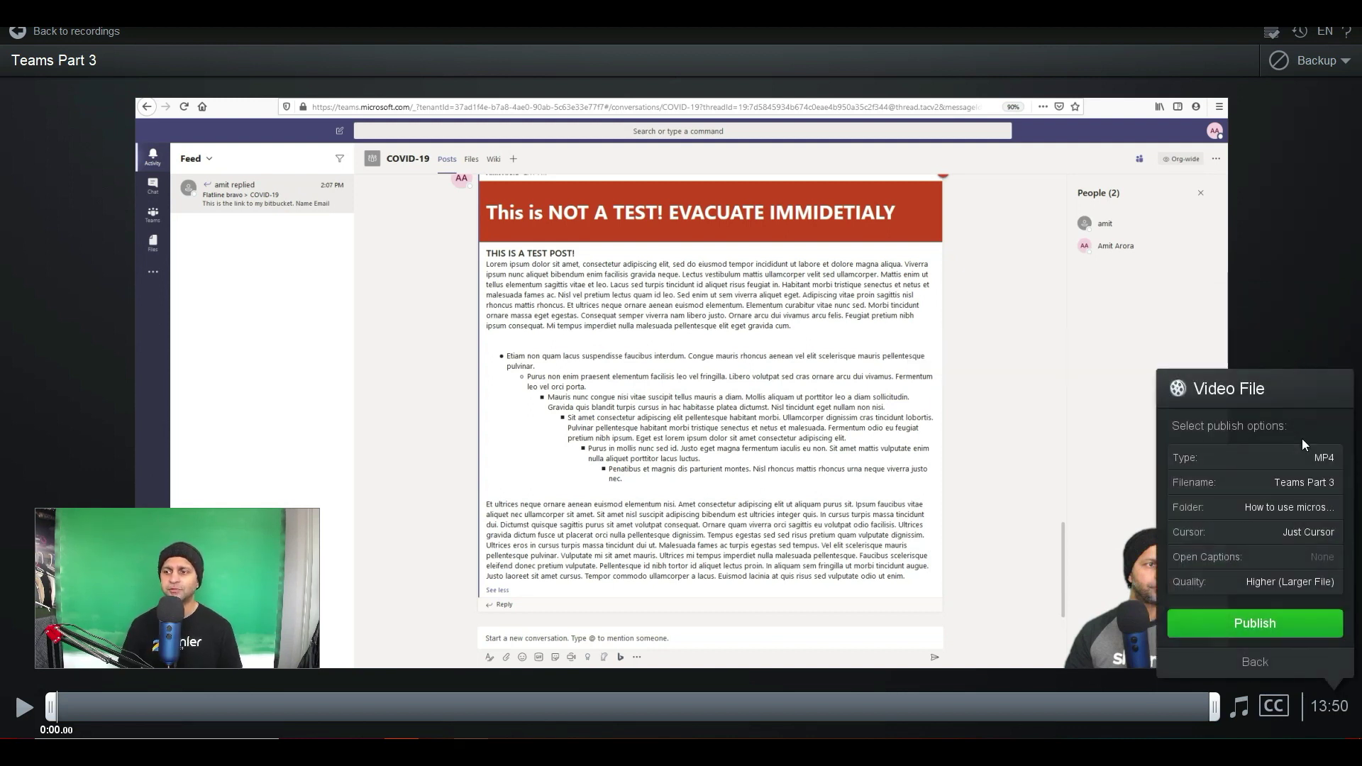
left_click(1296, 459)
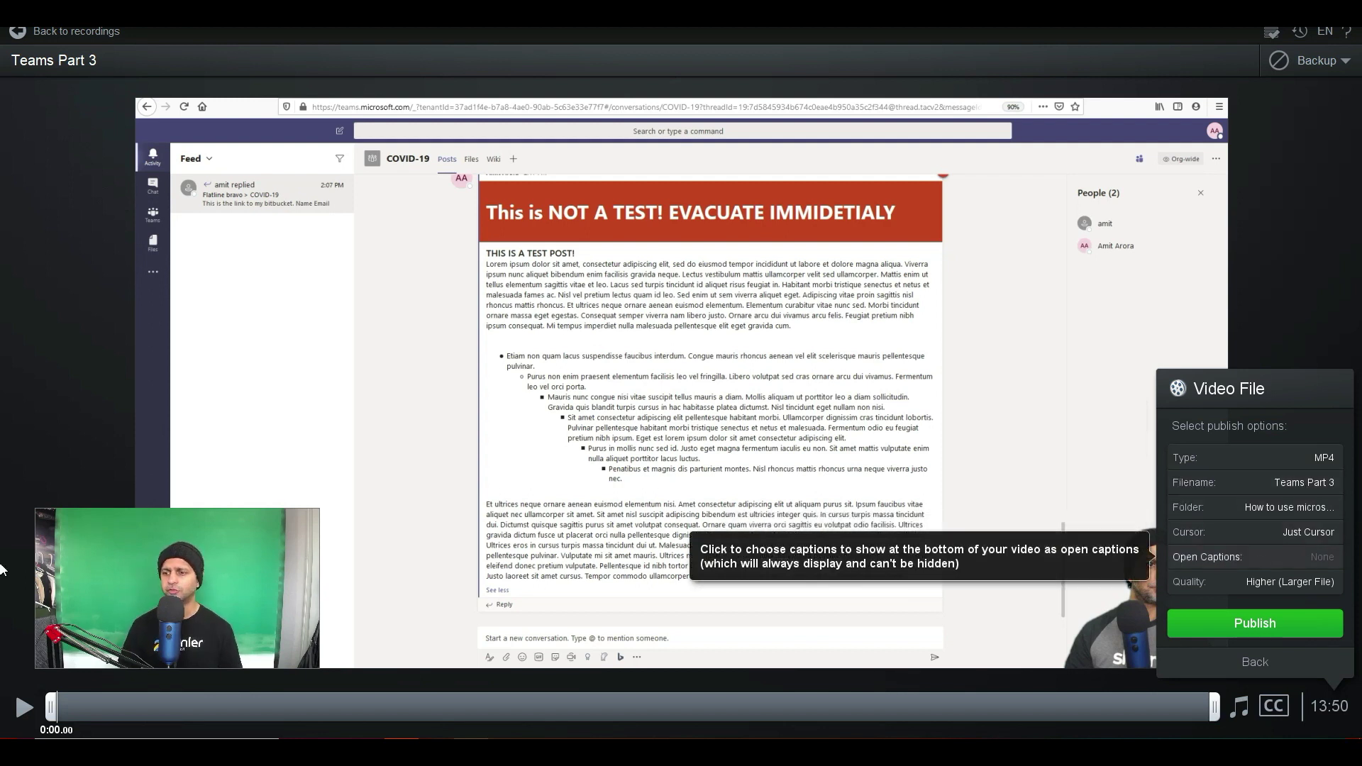
left_click(1272, 590)
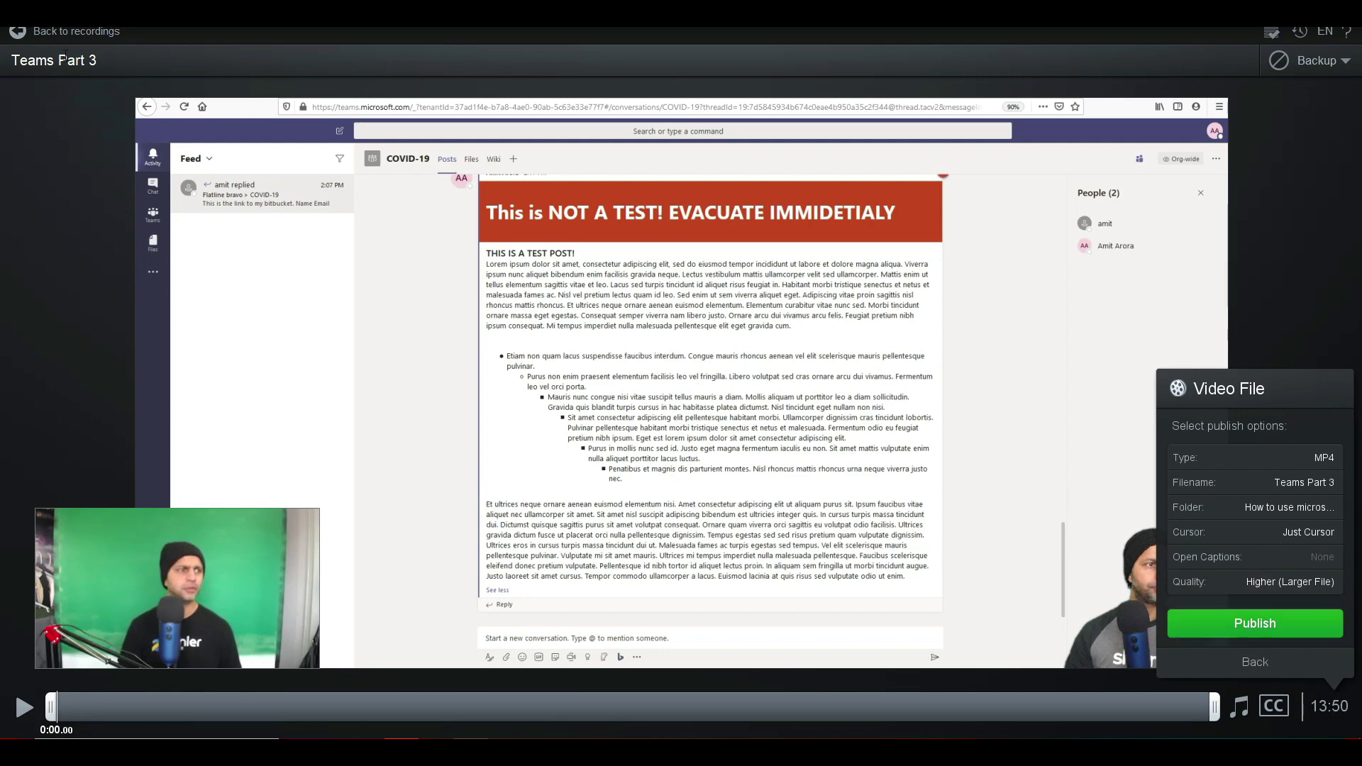
left_click(76, 32)
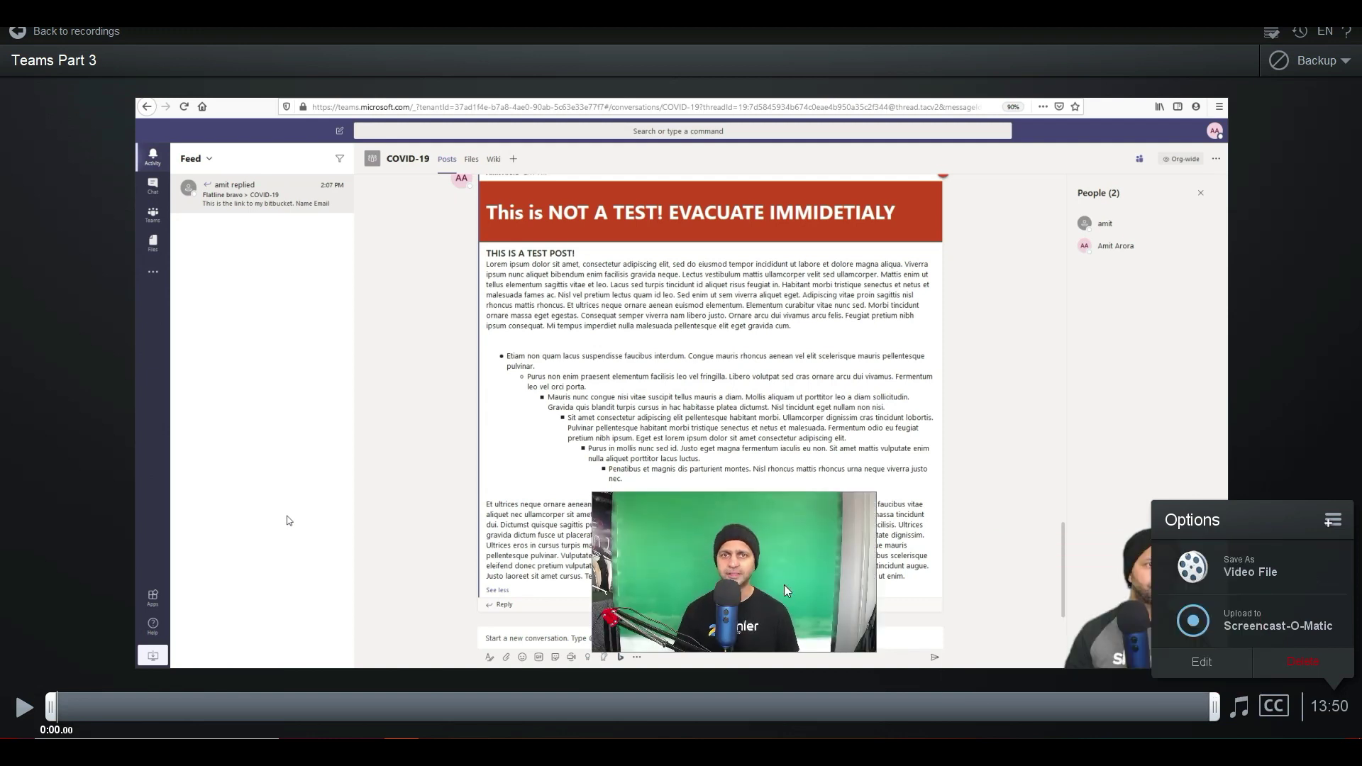
left_click(1312, 68)
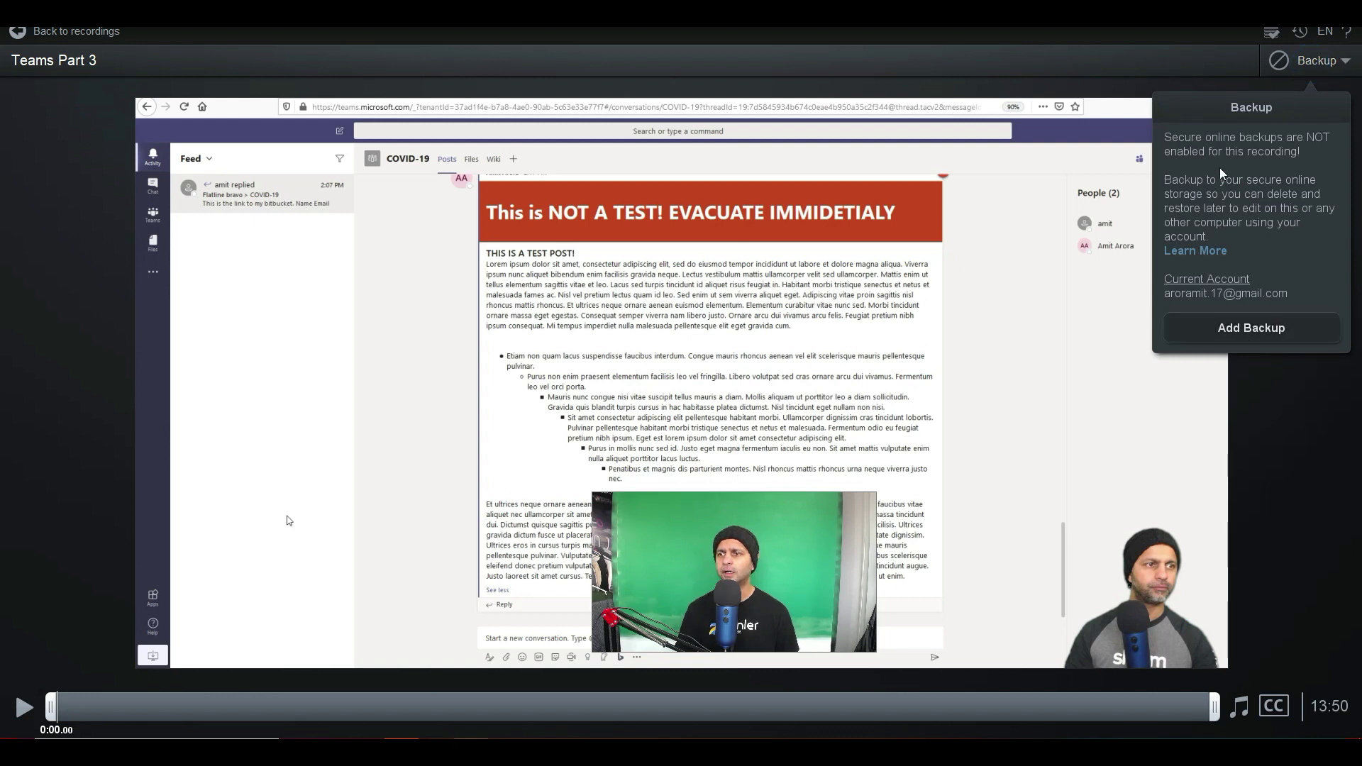
left_click(1219, 56)
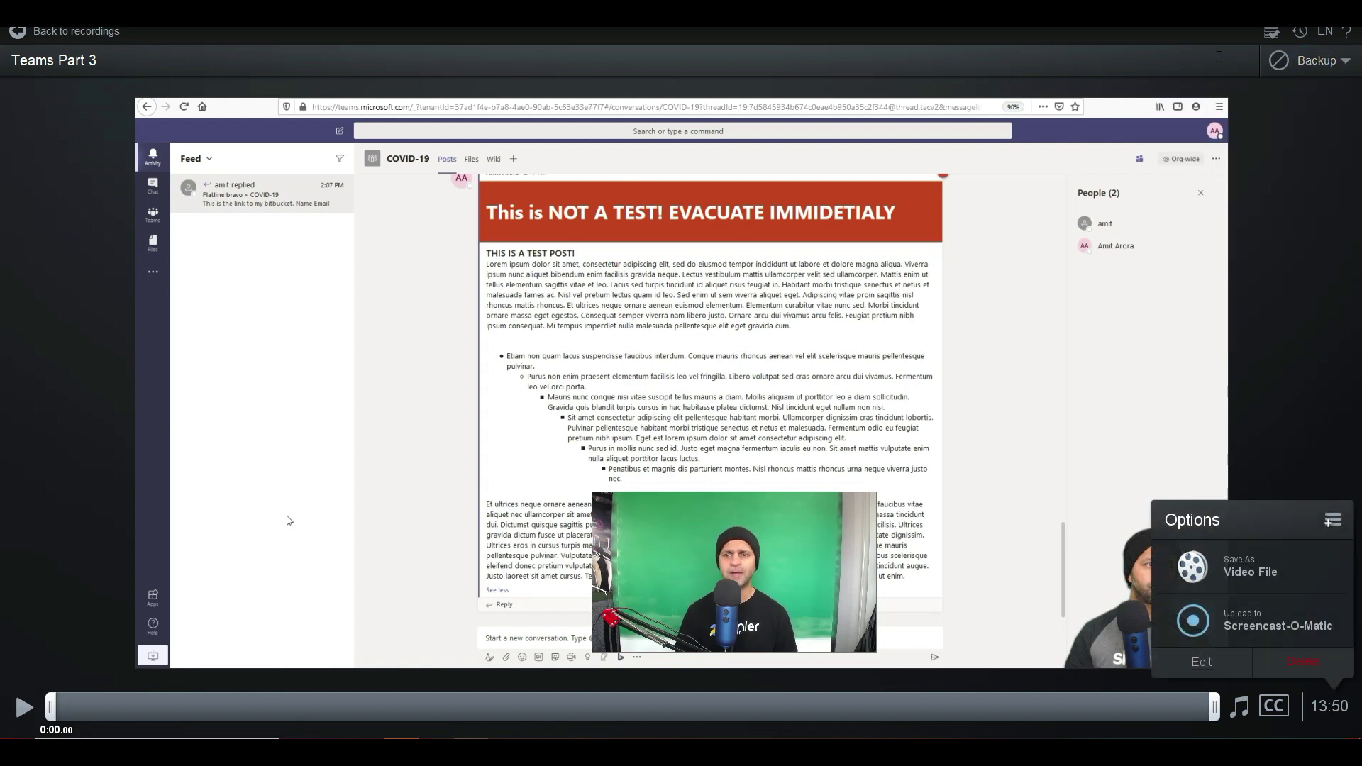
left_click(1271, 32)
left_click(919, 287)
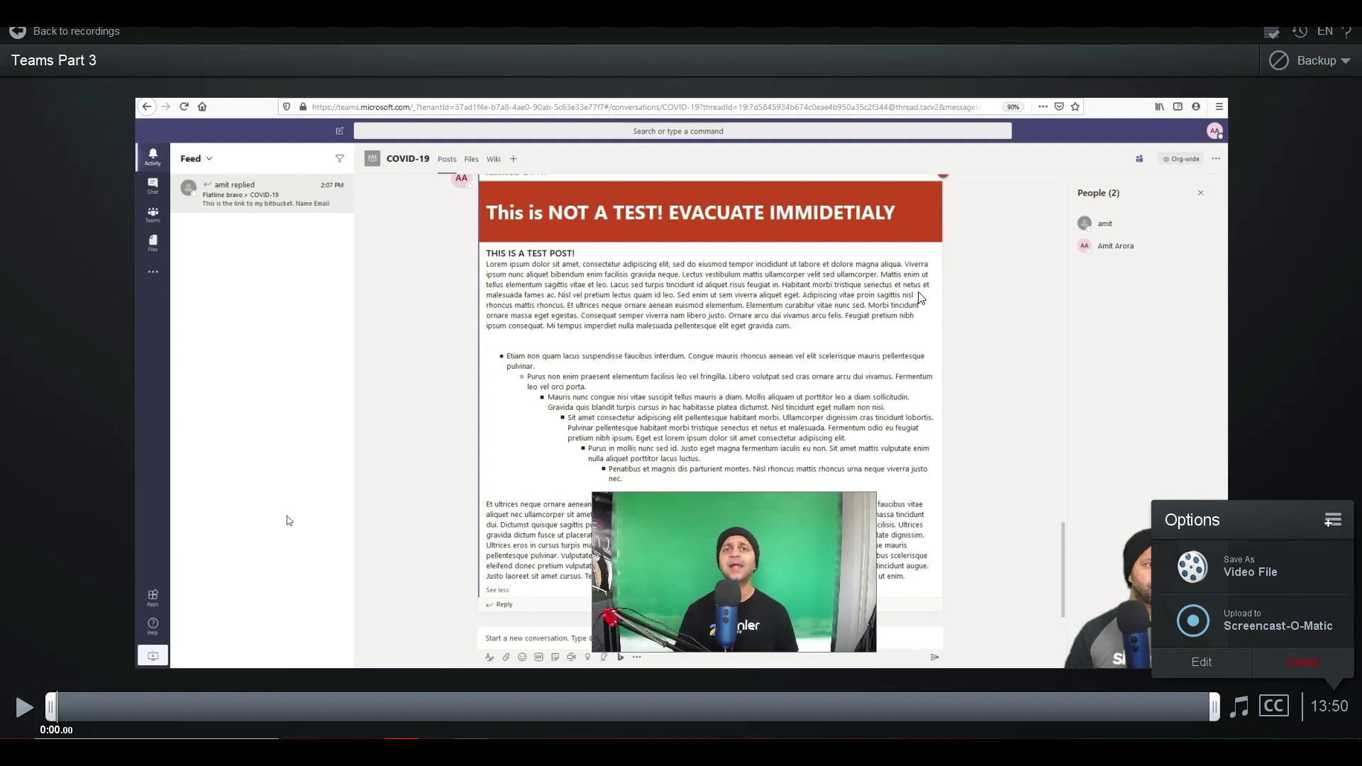
left_click(1308, 33)
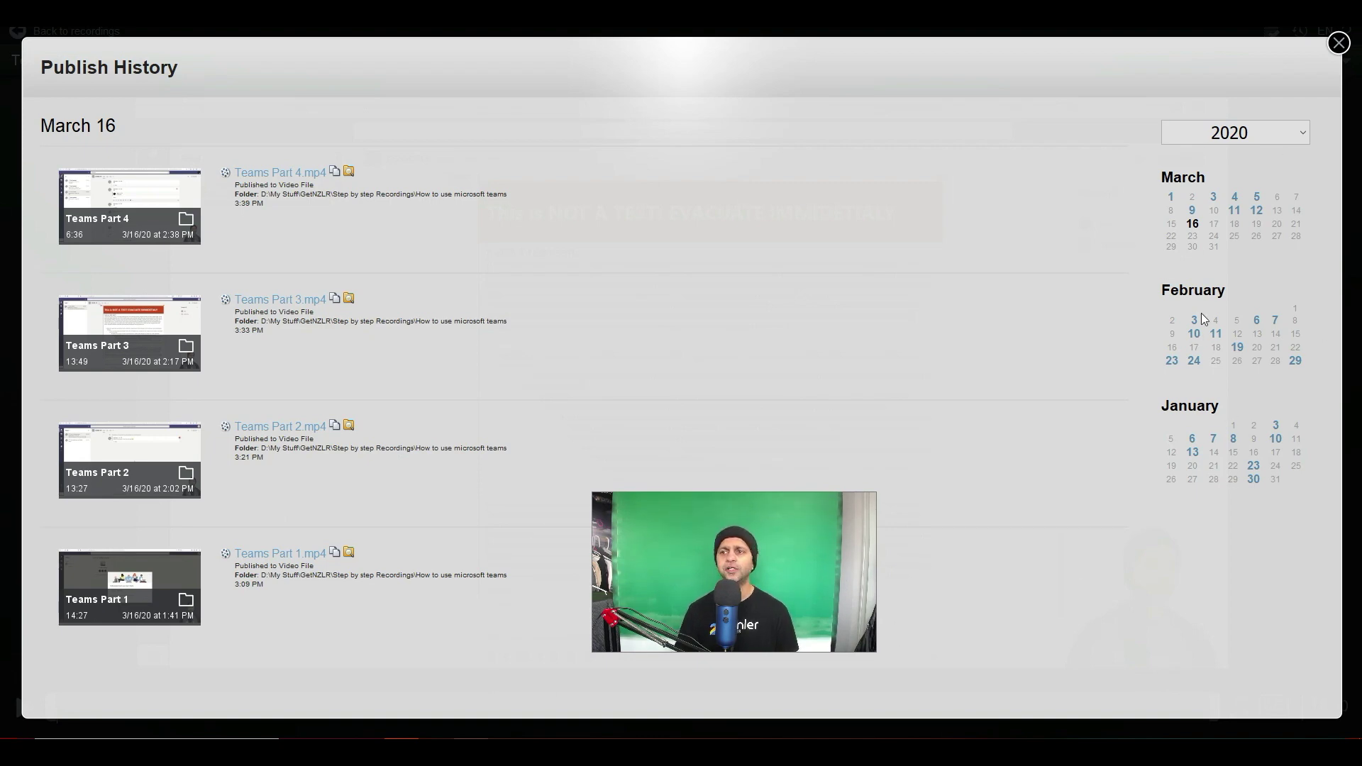
left_click(1339, 43)
left_click(1325, 31)
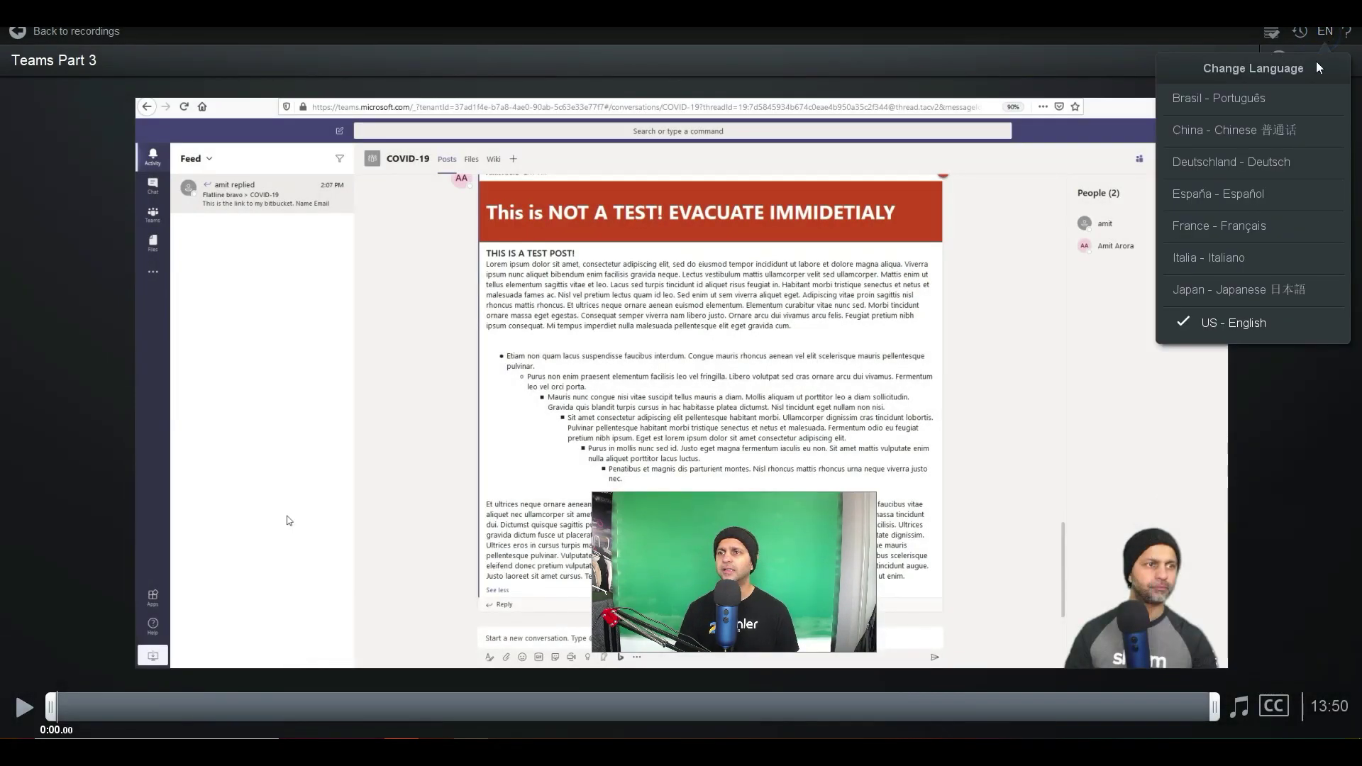
left_click(1347, 33)
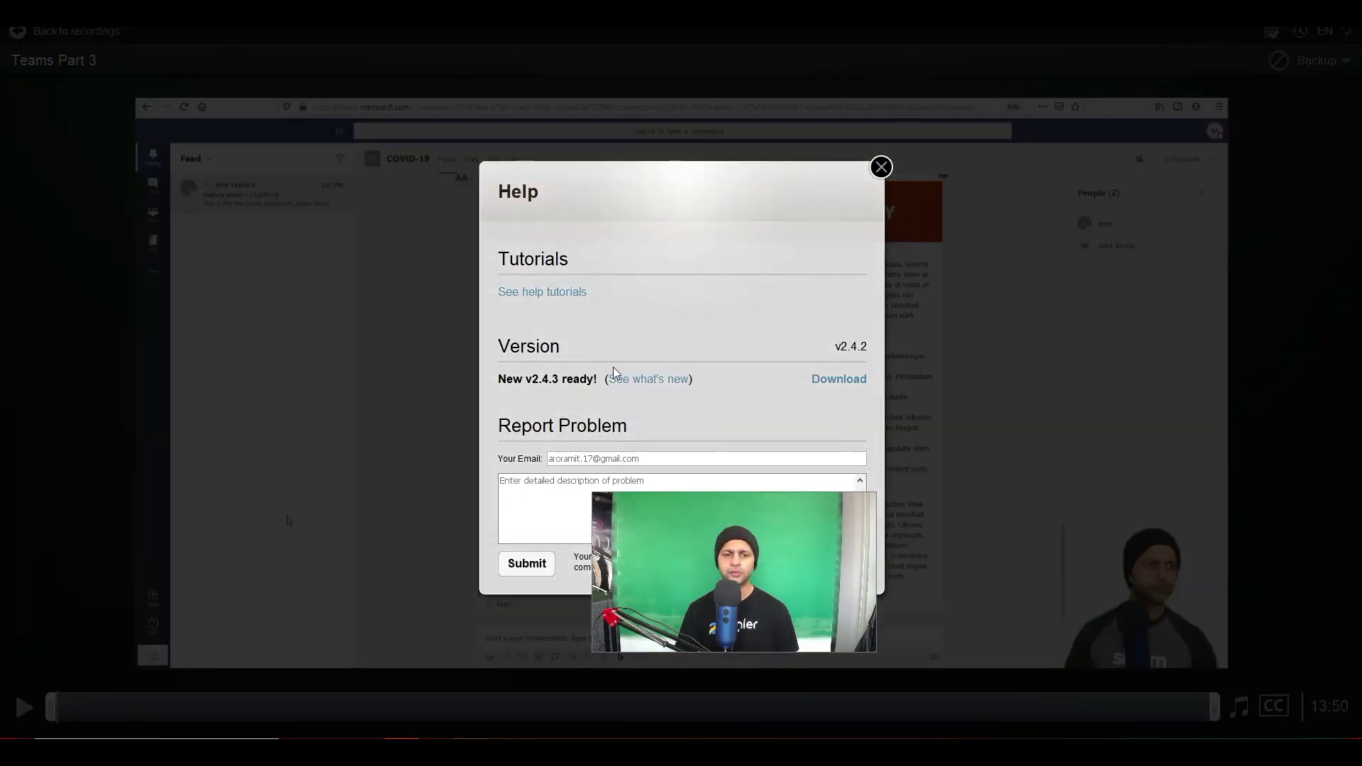
left_click(882, 167)
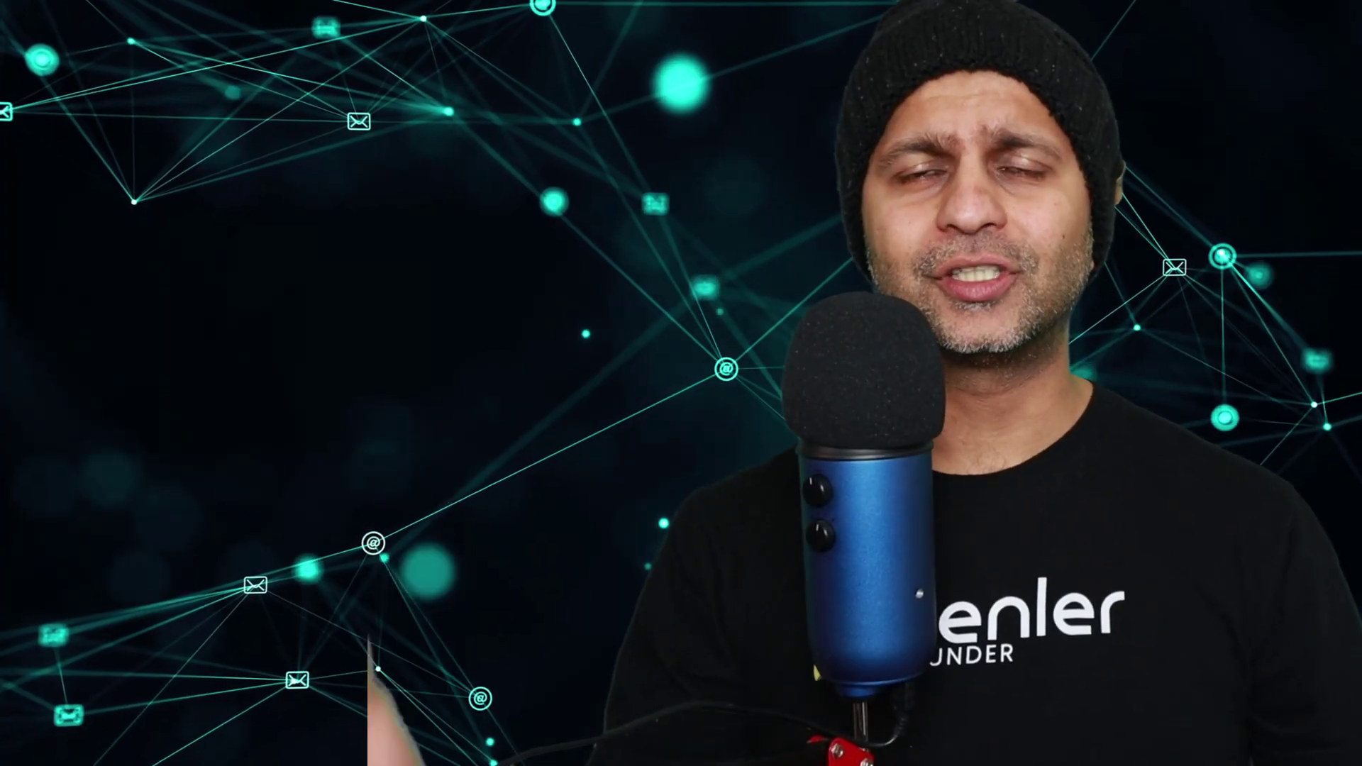